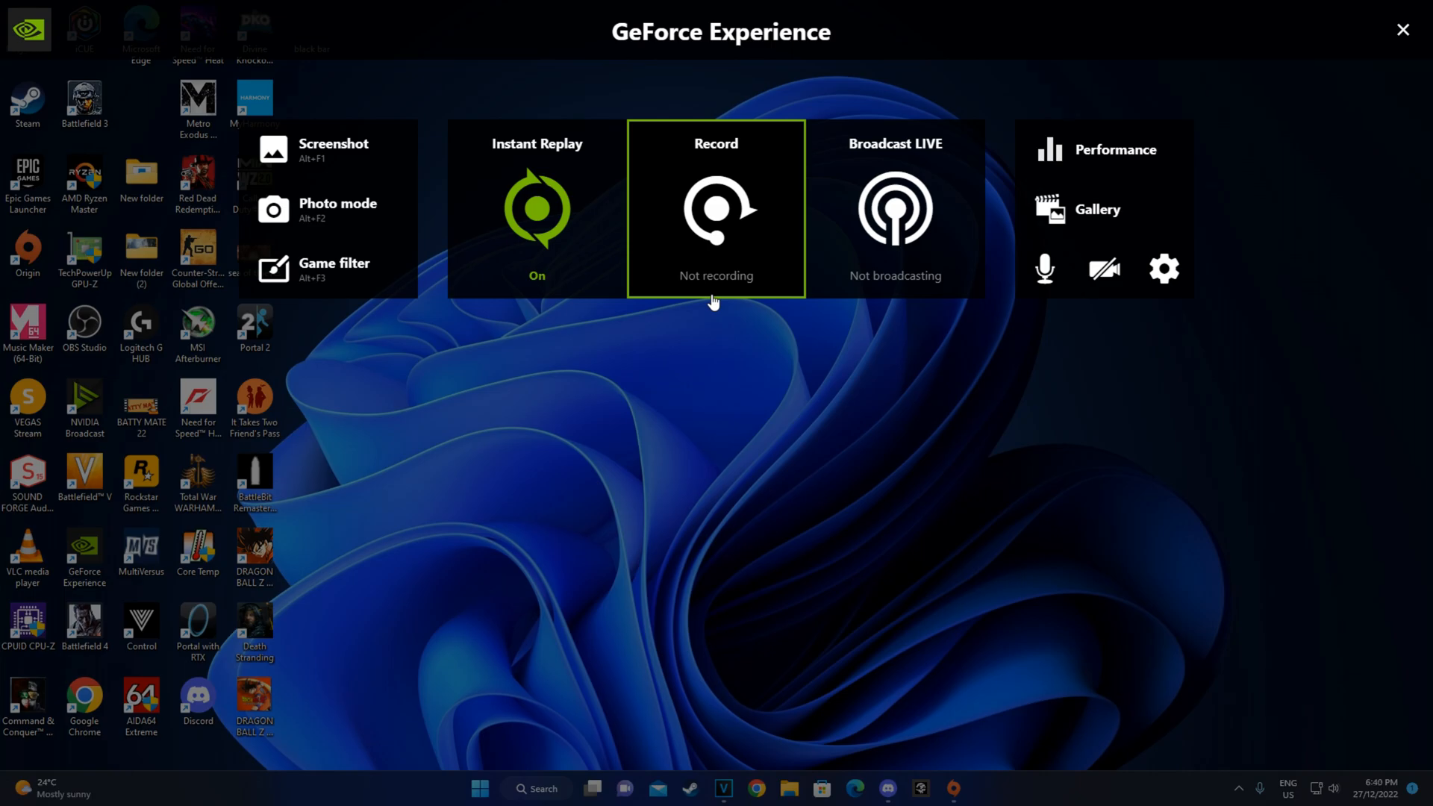
Step: Close the GeForce Experience overlay, launch OBS Studio and move its window slightly higher on the desktop
key(alt+z)
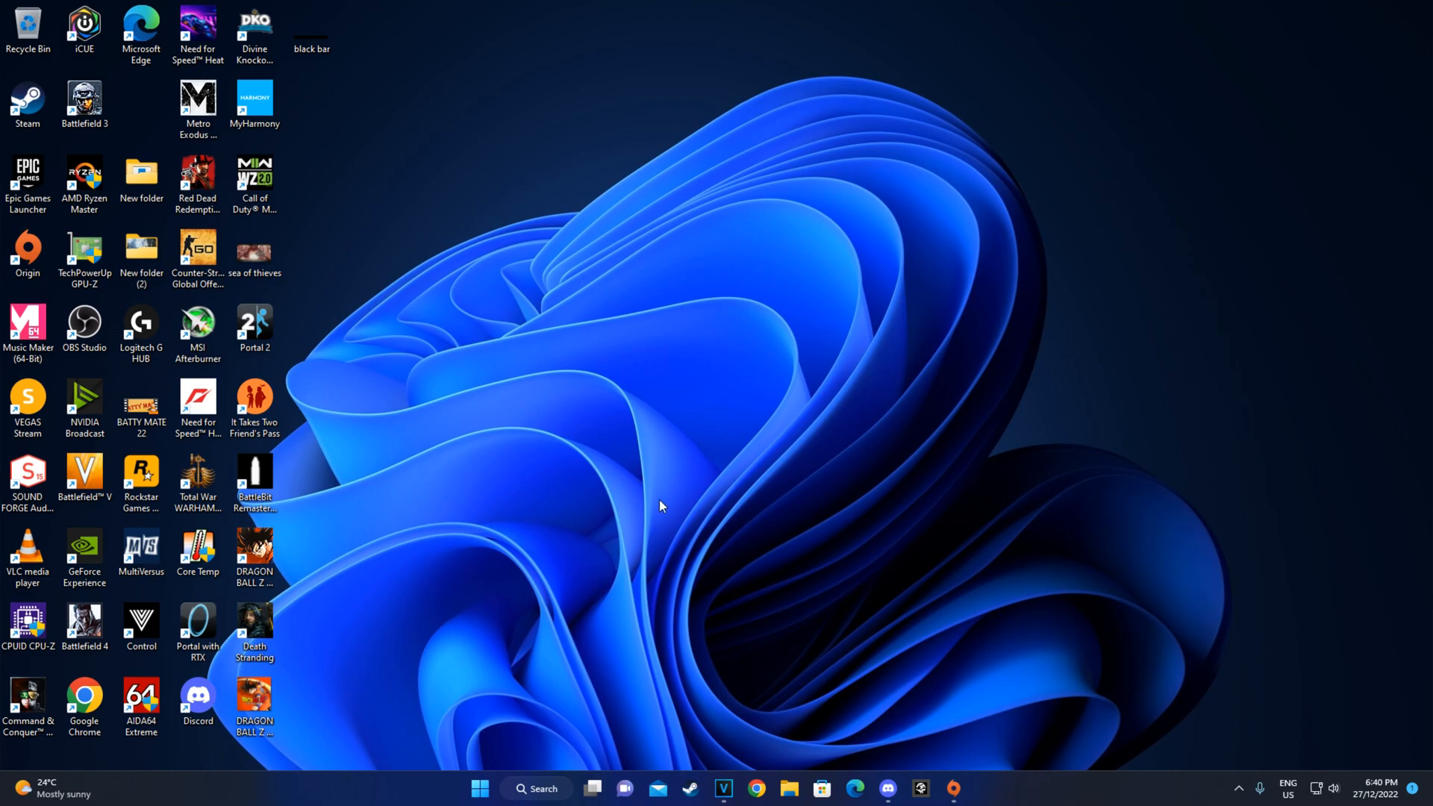
double_click(83, 327)
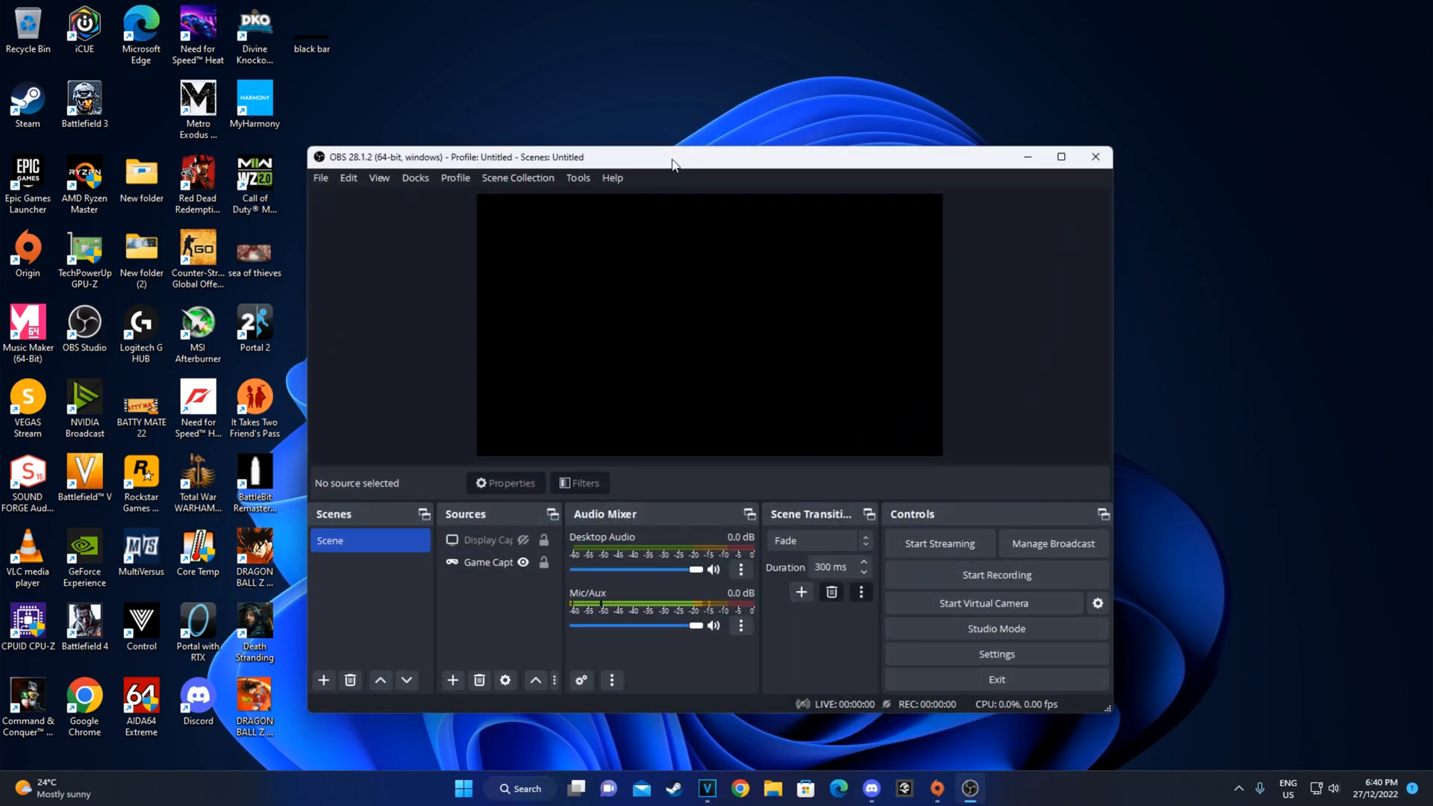
drag(698, 167, 711, 117)
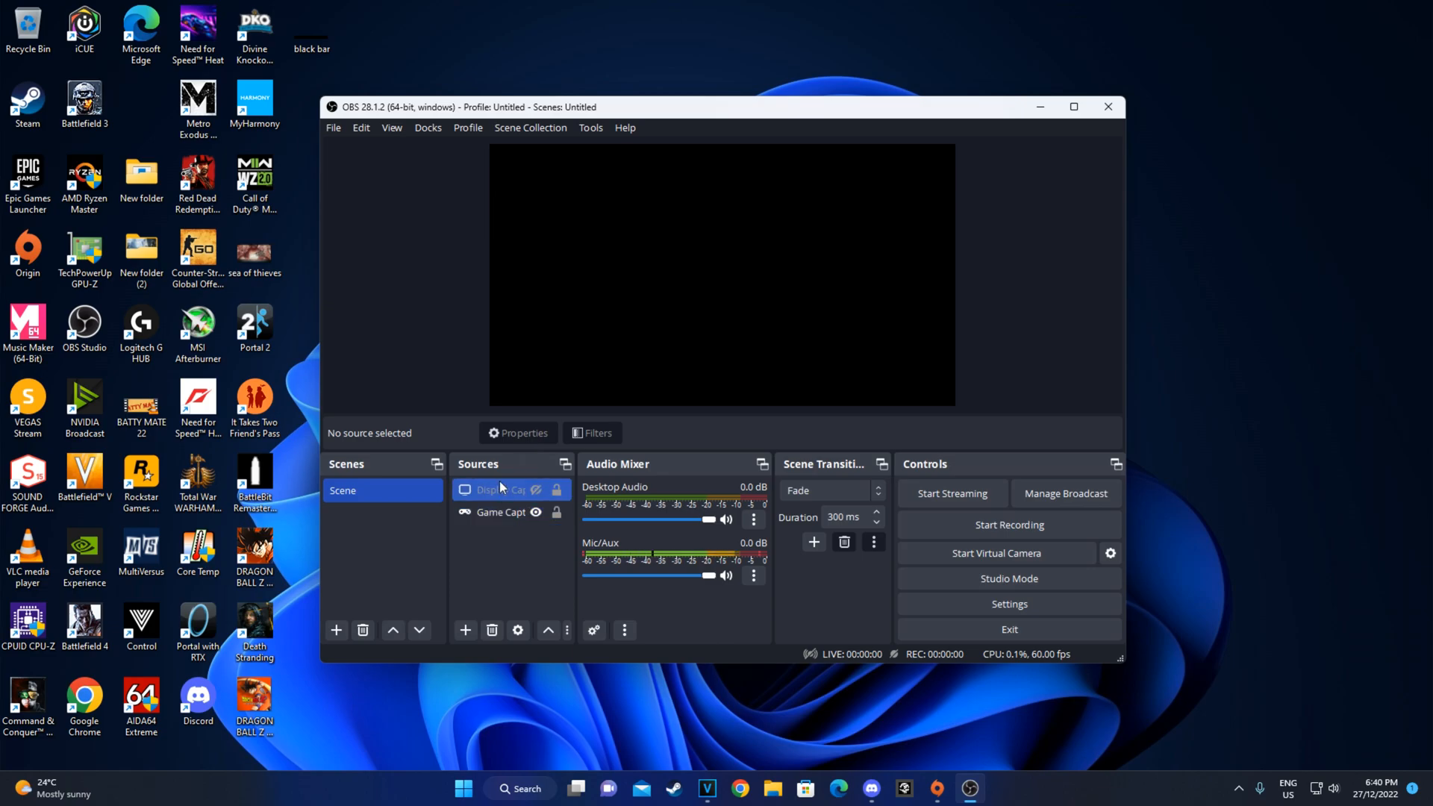
Step: Preview the Display Capture source by showing and hiding it again, and select the Game Capture source
click(474, 492)
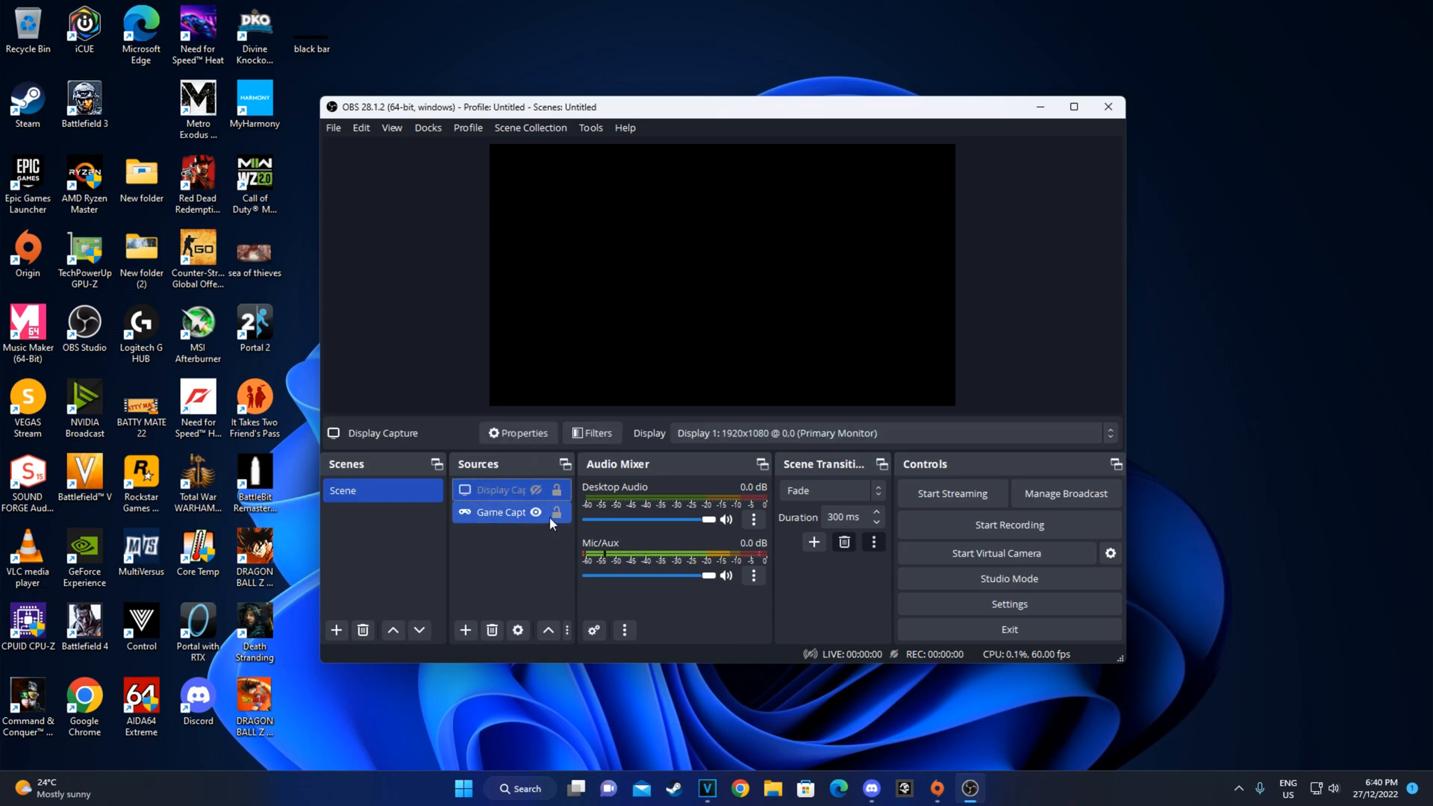
click(537, 490)
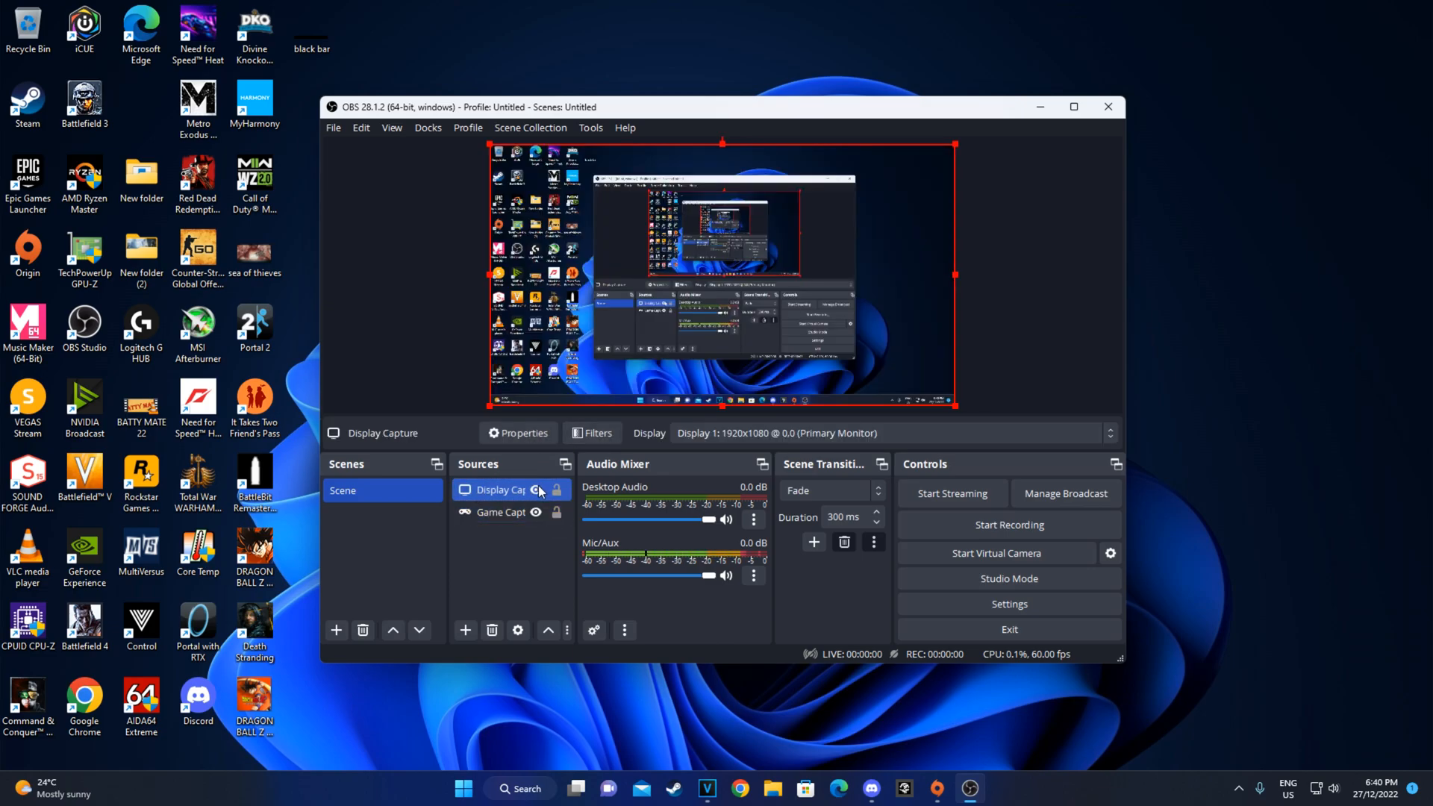
click(494, 514)
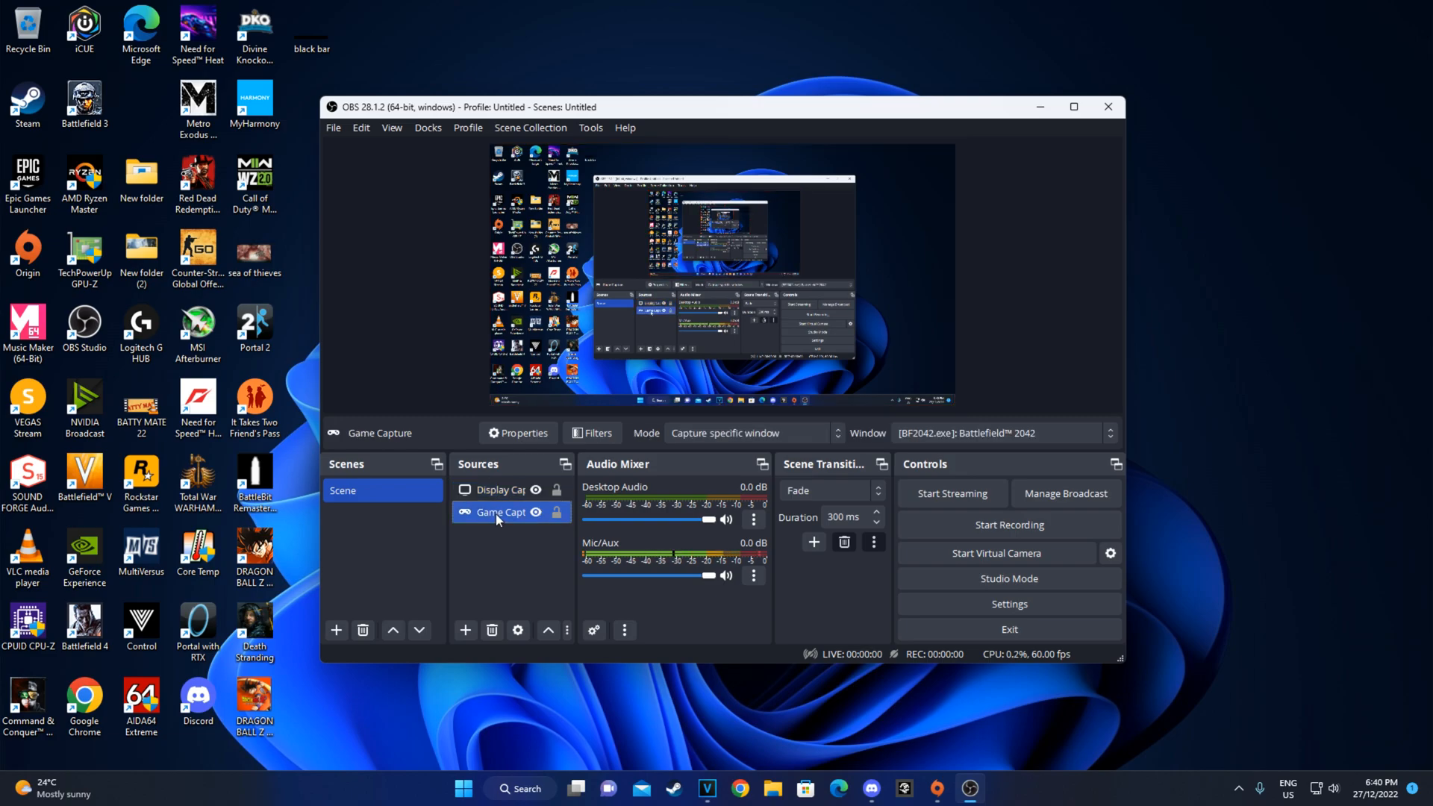
click(536, 489)
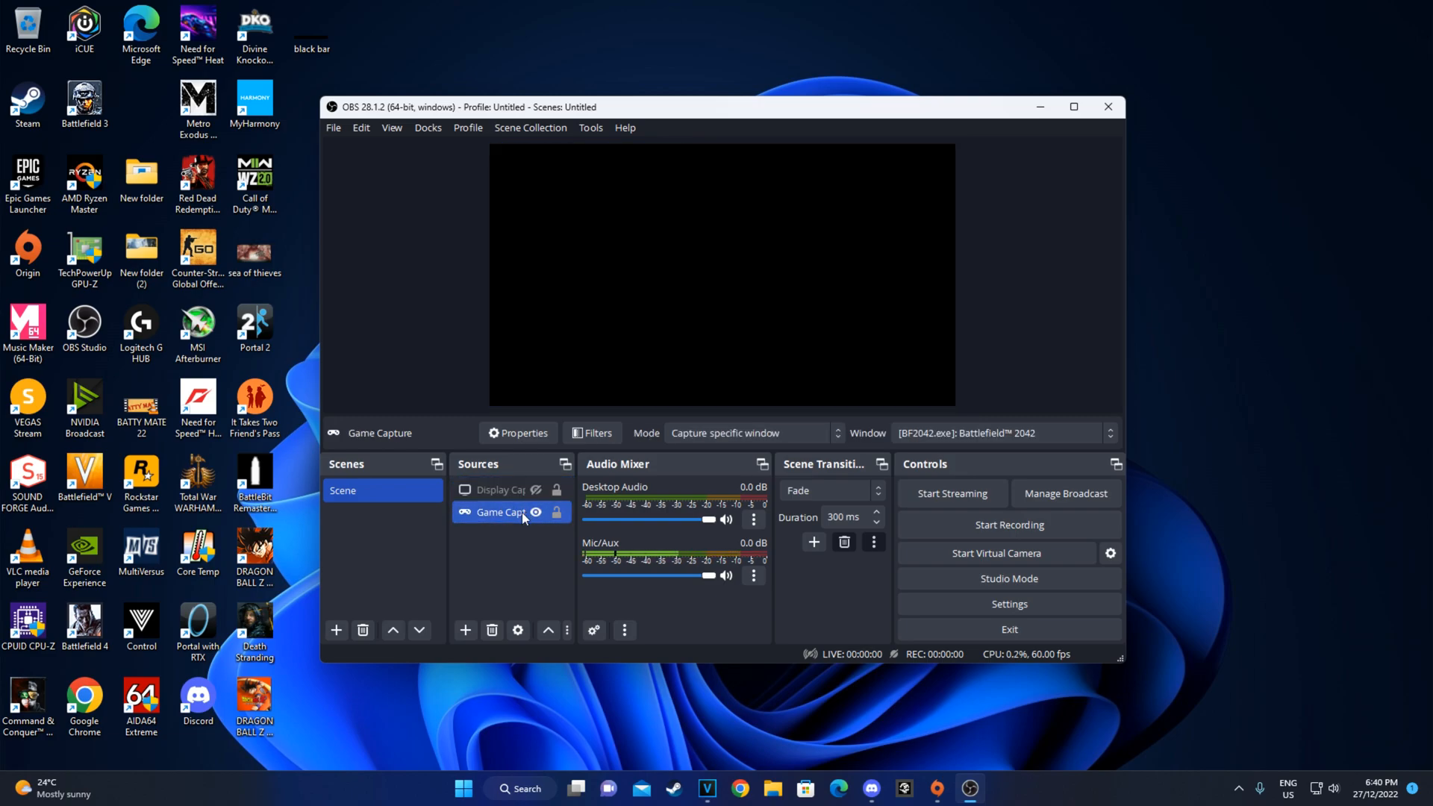
click(470, 628)
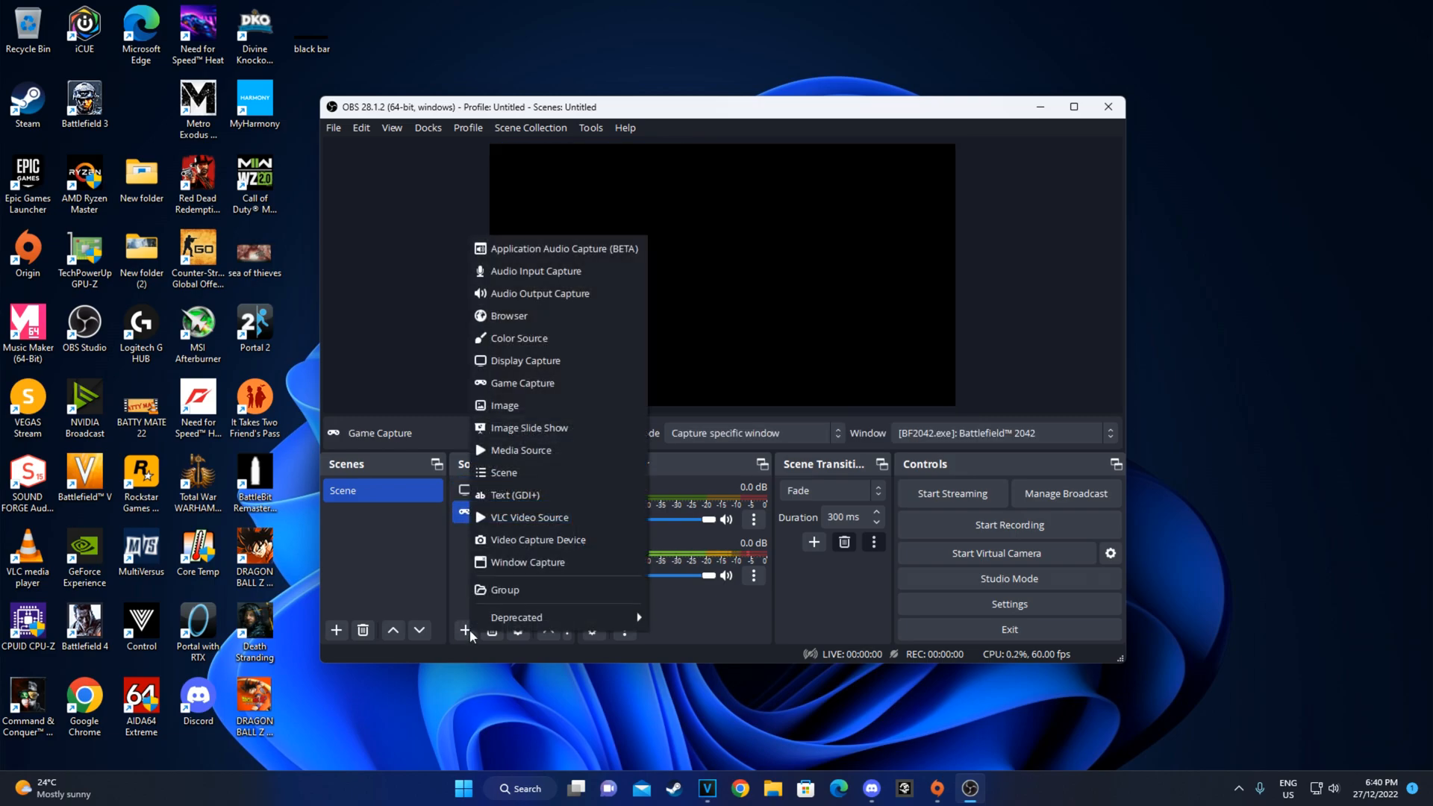
click(536, 383)
click(812, 480)
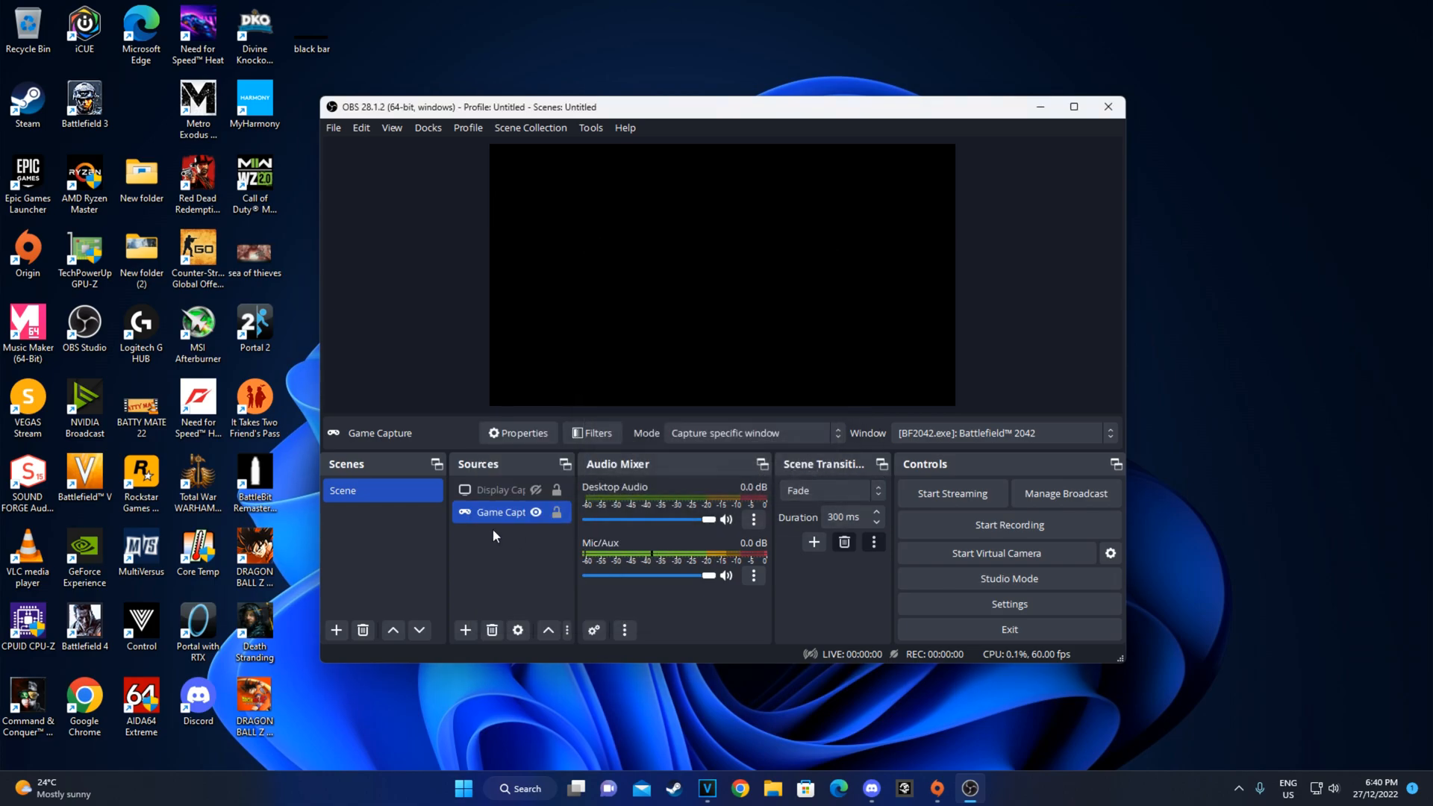
click(465, 629)
click(522, 383)
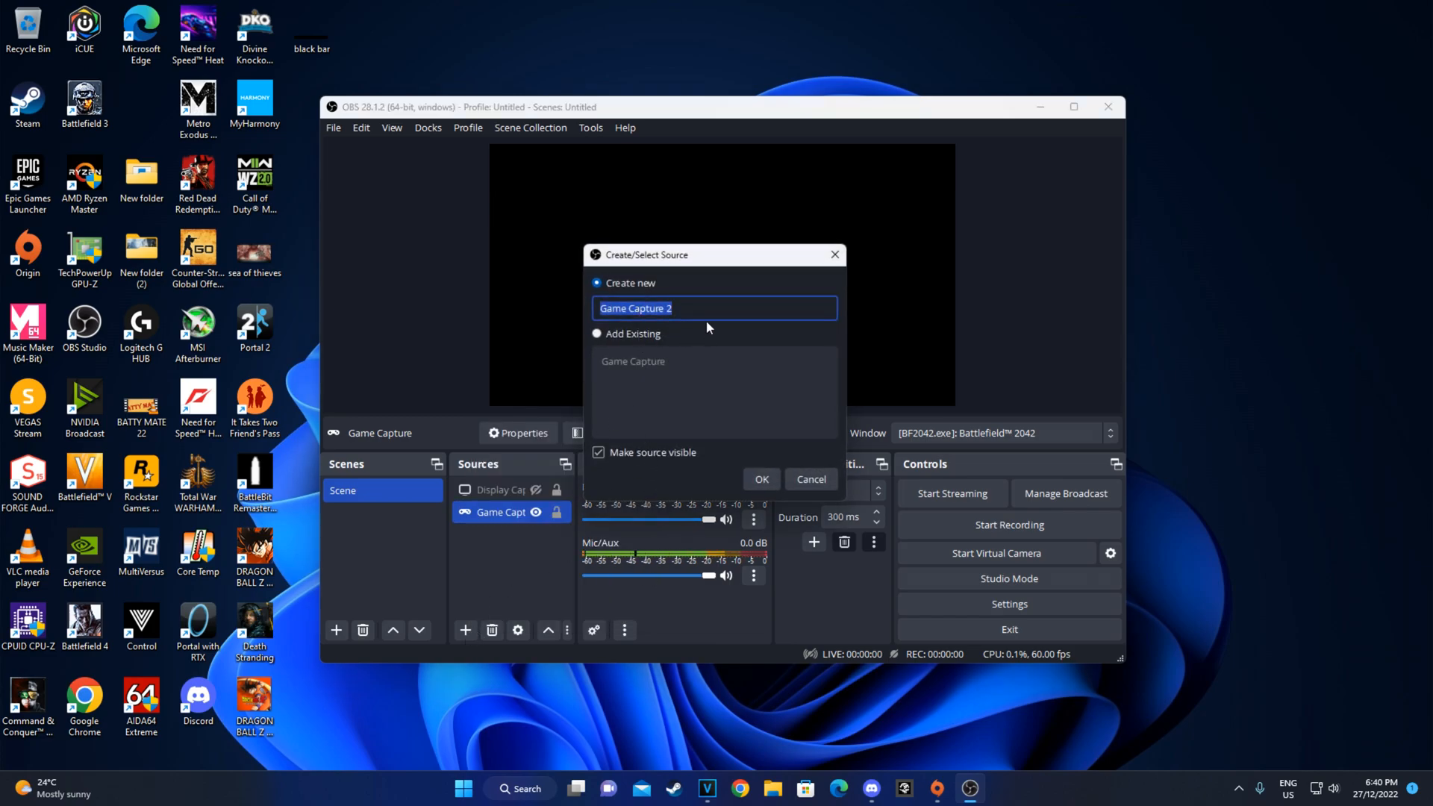
click(808, 479)
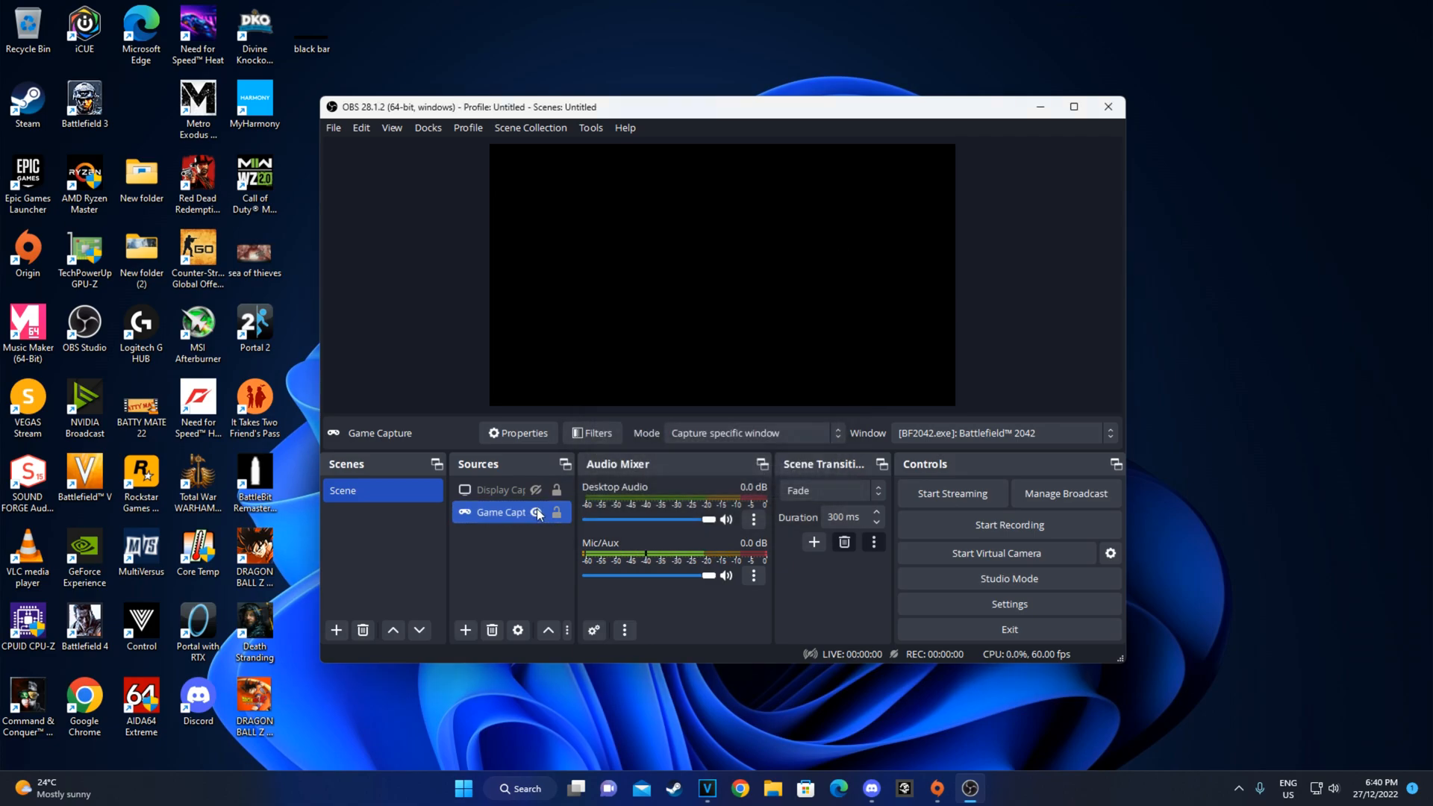
Step: Examine the capture mode options and the list of capturable windows for the Game Capture source
click(776, 432)
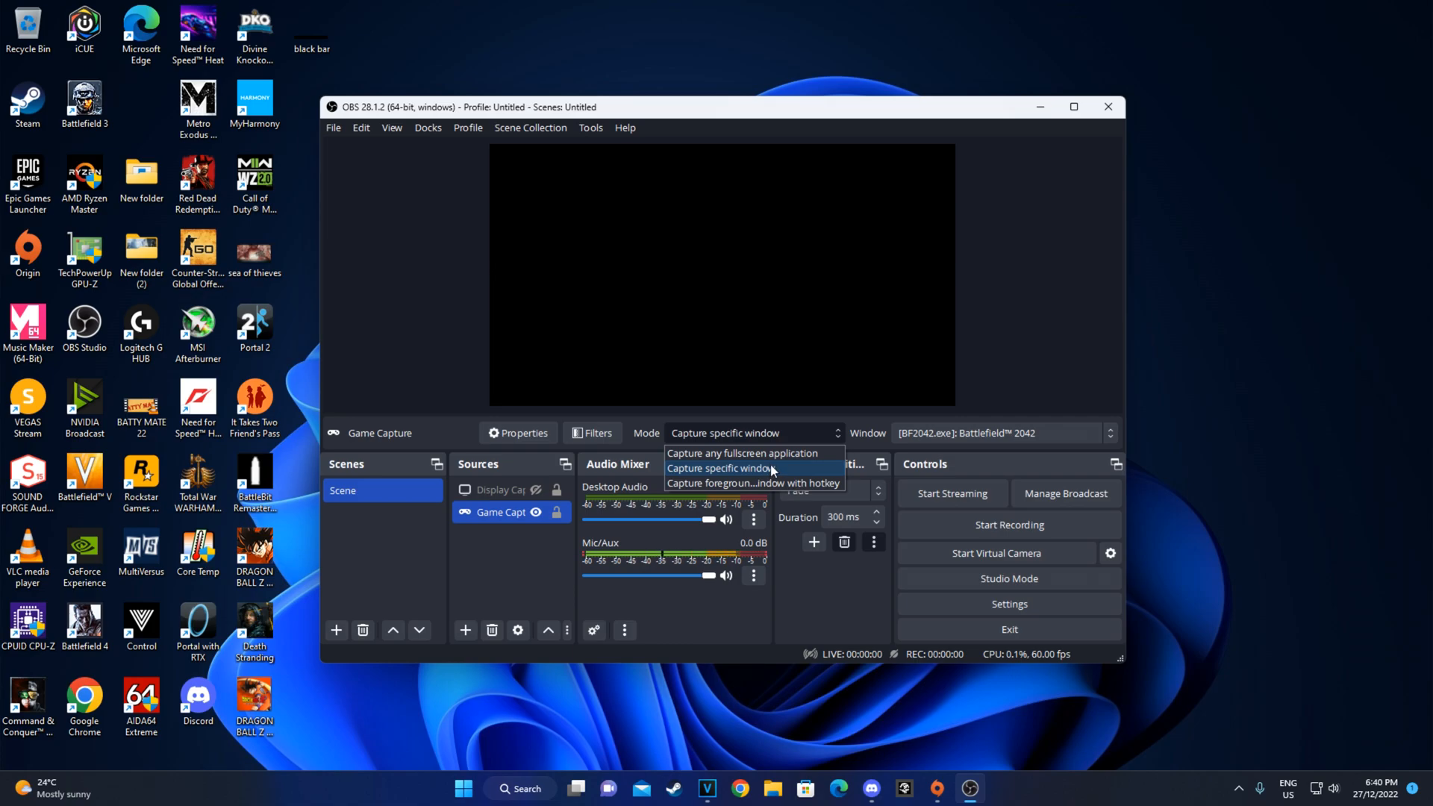
click(984, 410)
click(507, 512)
click(947, 440)
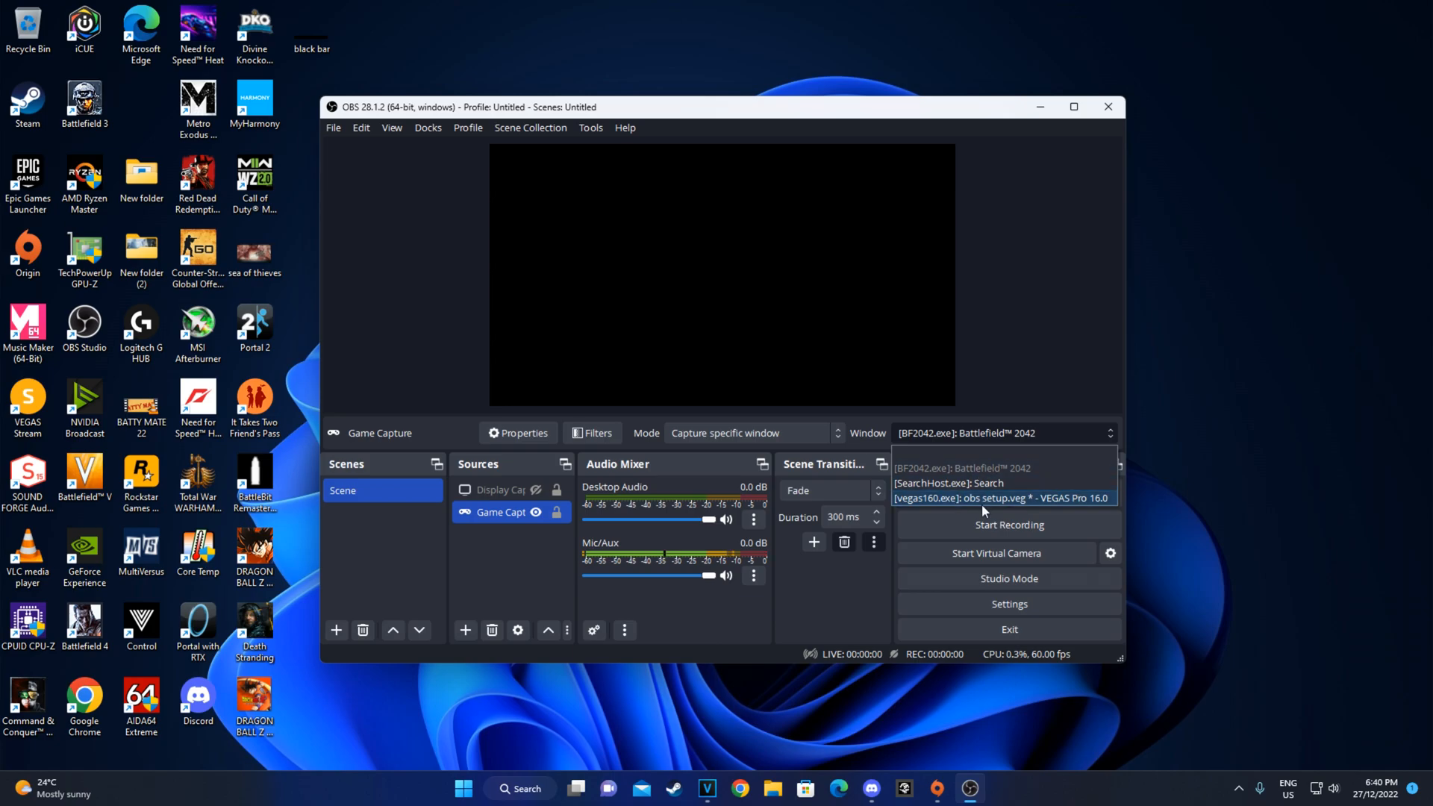
click(950, 432)
click(947, 428)
click(938, 430)
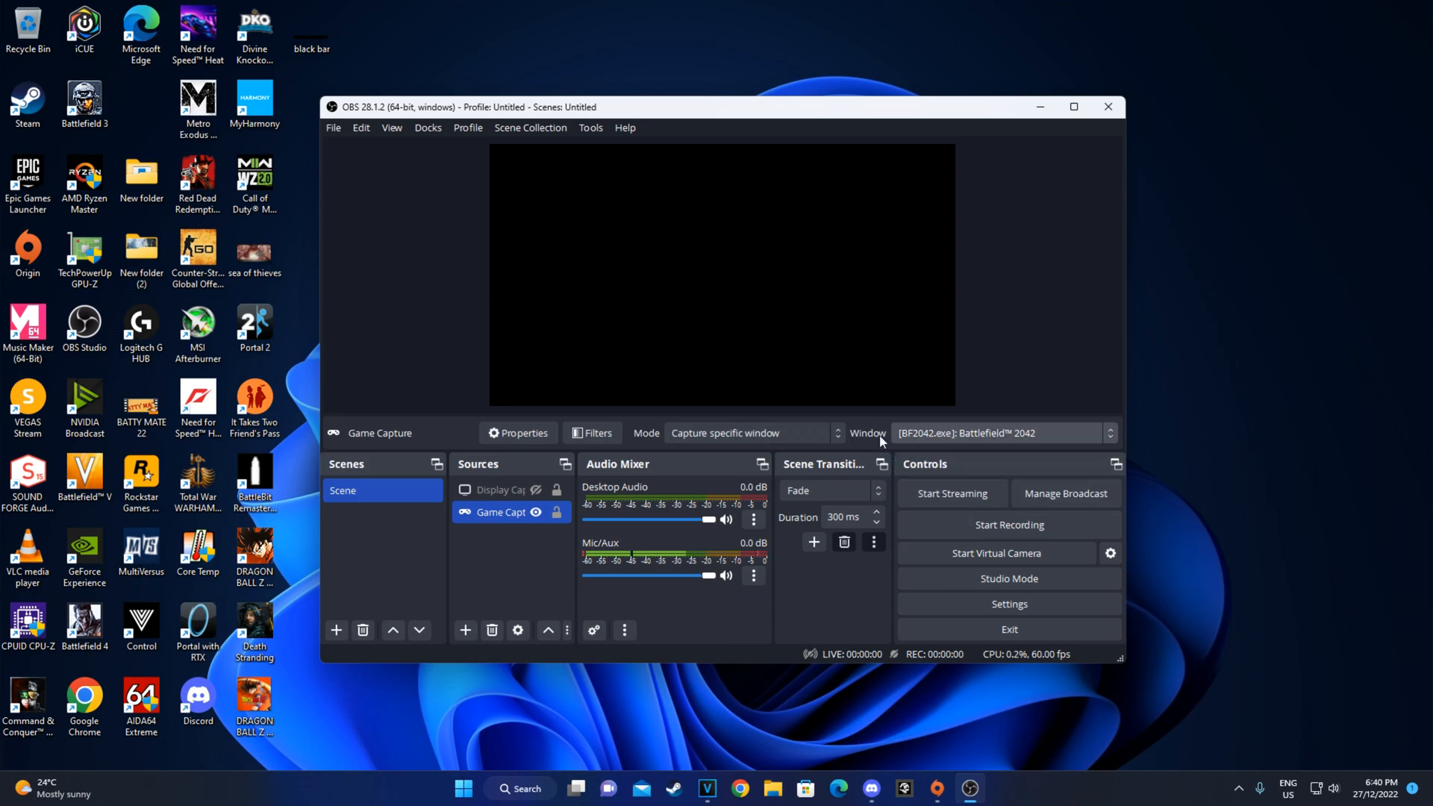
click(956, 427)
click(803, 395)
click(758, 432)
click(754, 426)
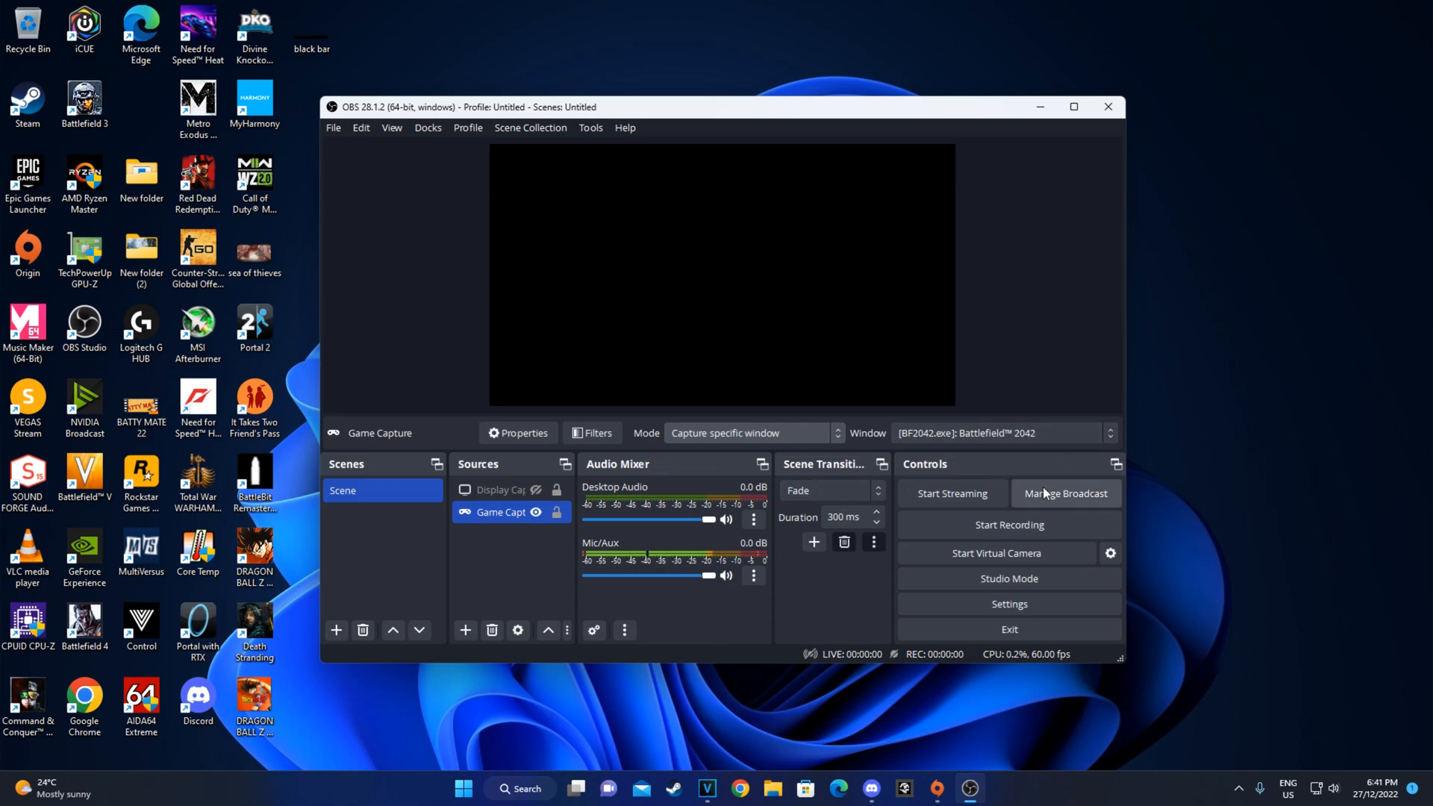
Step: Open the program settings and review all the General options
click(1020, 606)
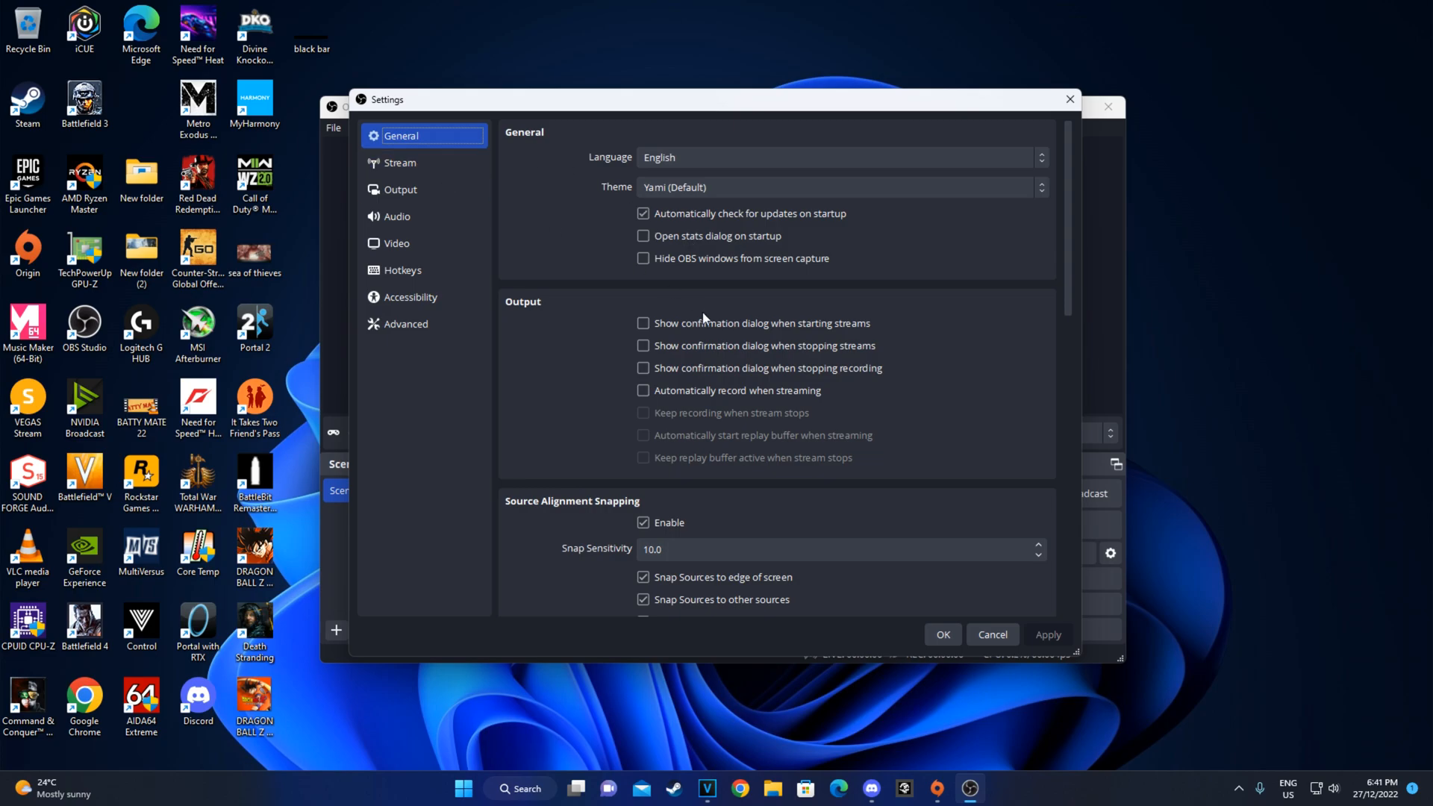
scroll(670, 334, down, 6)
scroll(616, 346, down, 10)
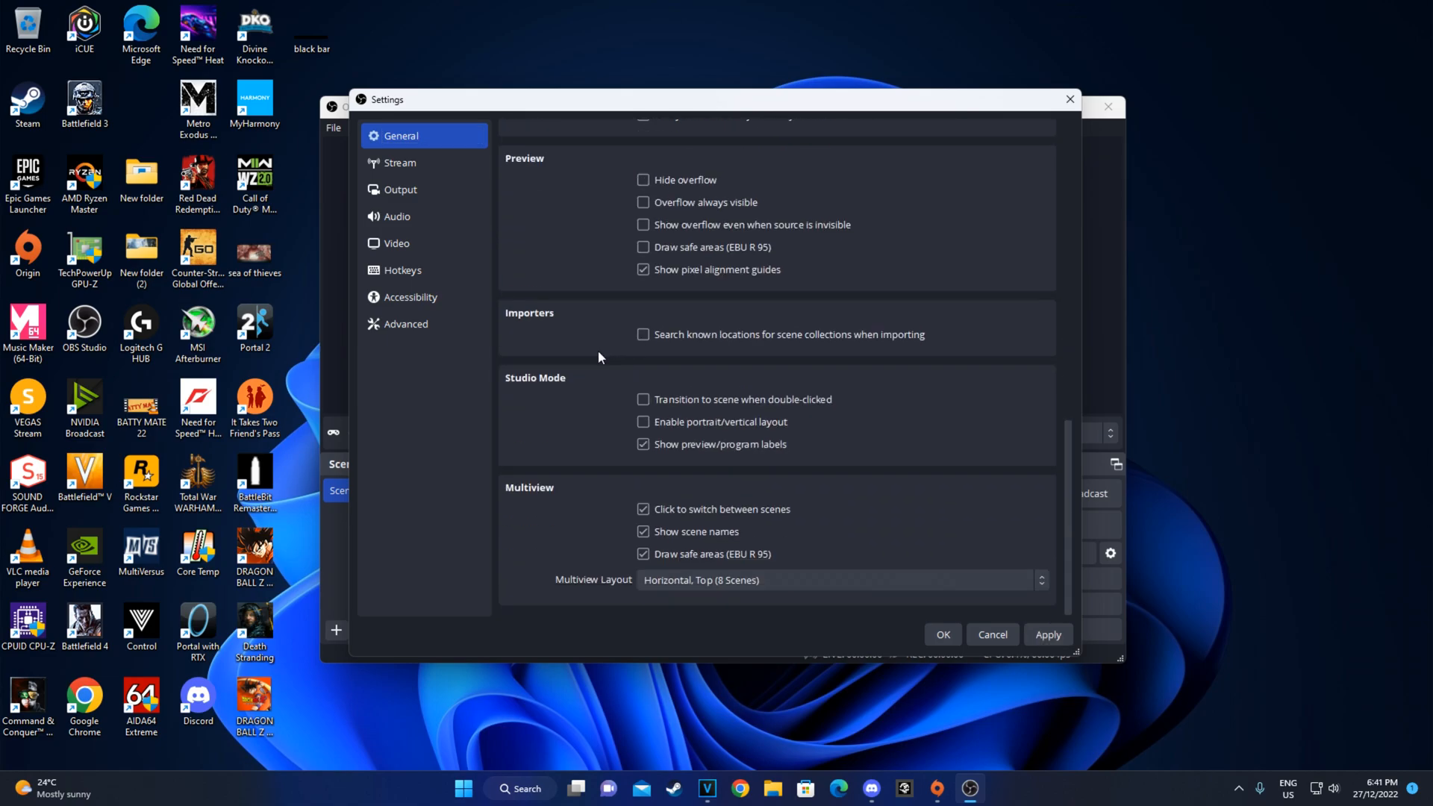
scroll(585, 359, up, 15)
scroll(579, 358, down, 12)
scroll(548, 352, up, 12)
Step: Examine the Stream settings and the list of available streaming services
click(409, 167)
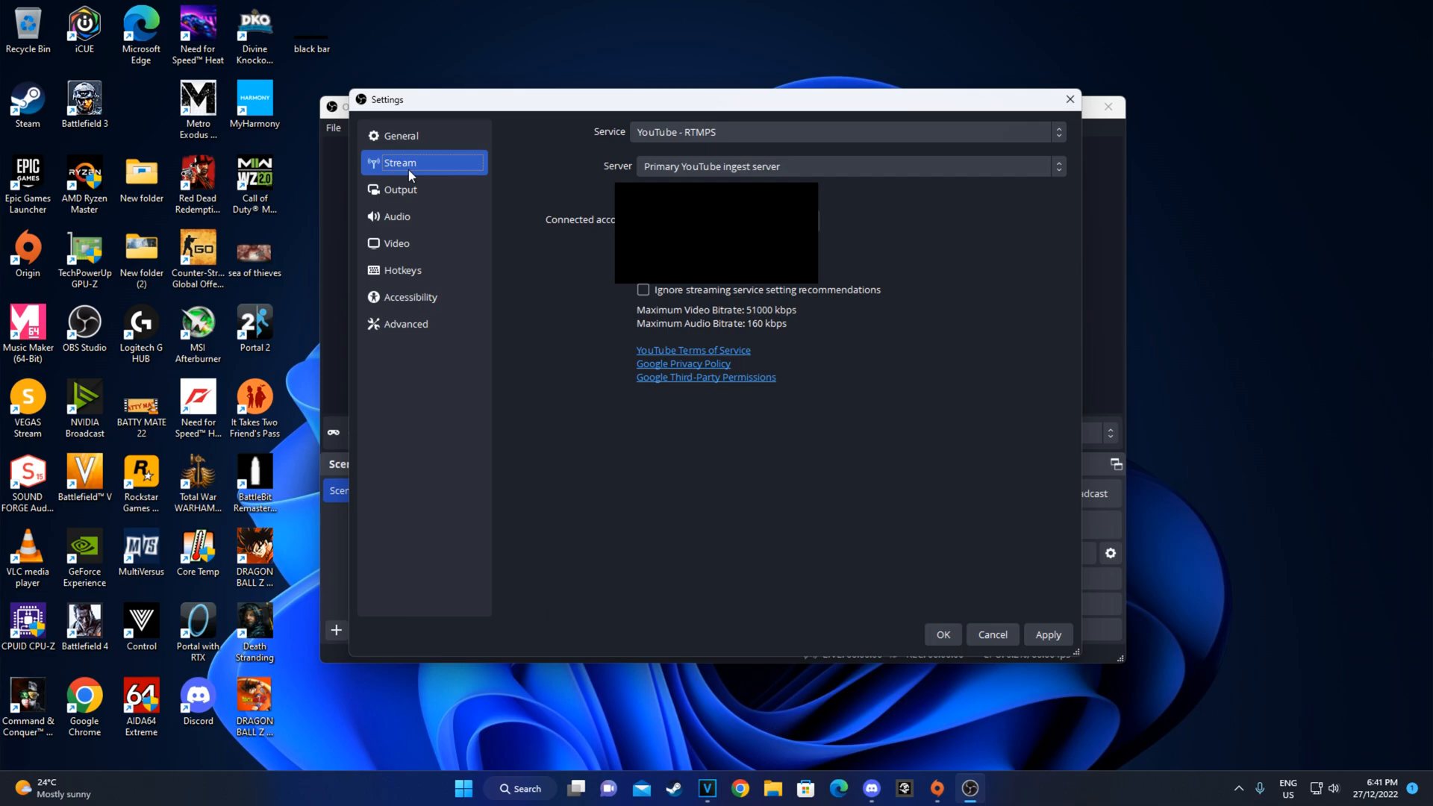
click(715, 132)
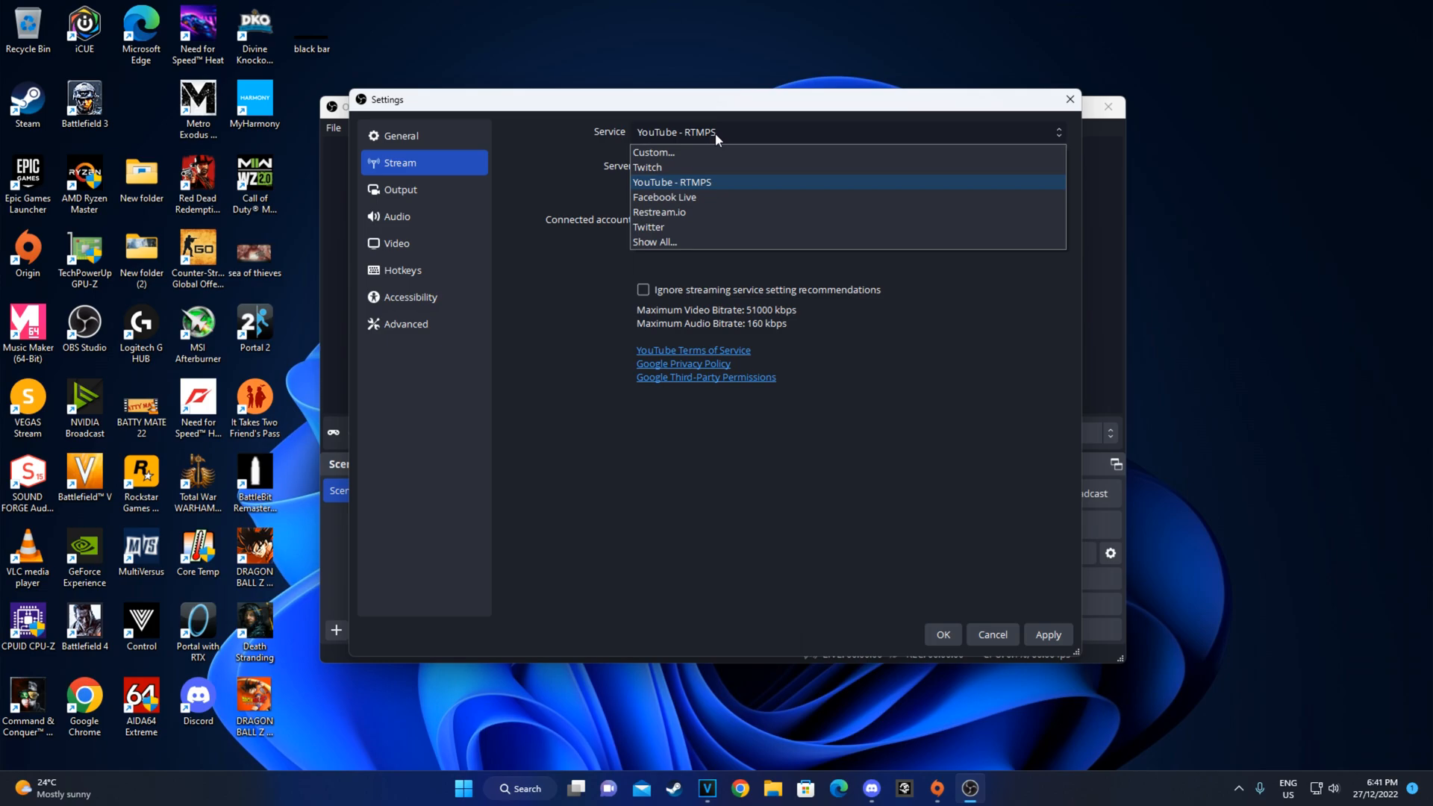
click(562, 310)
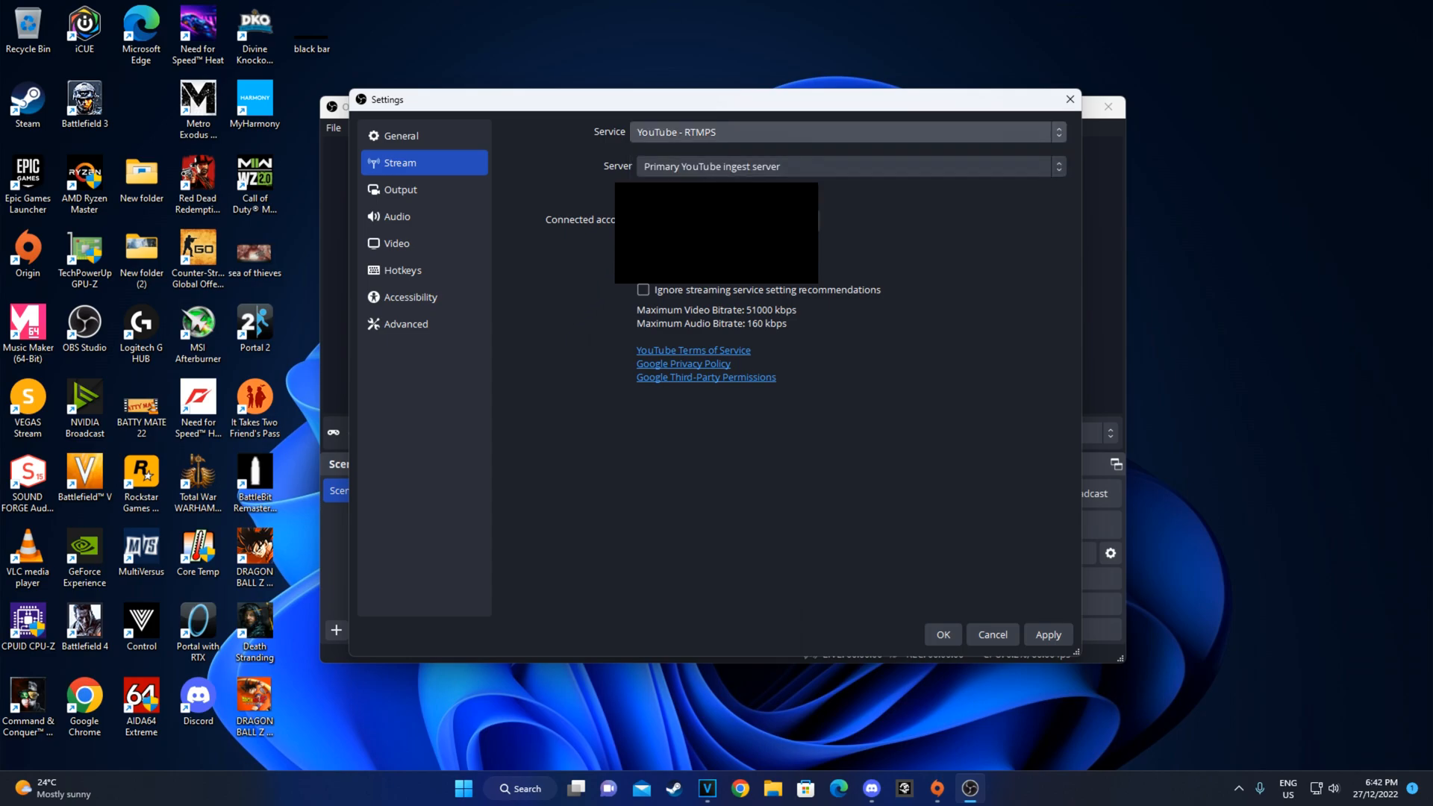
click(444, 191)
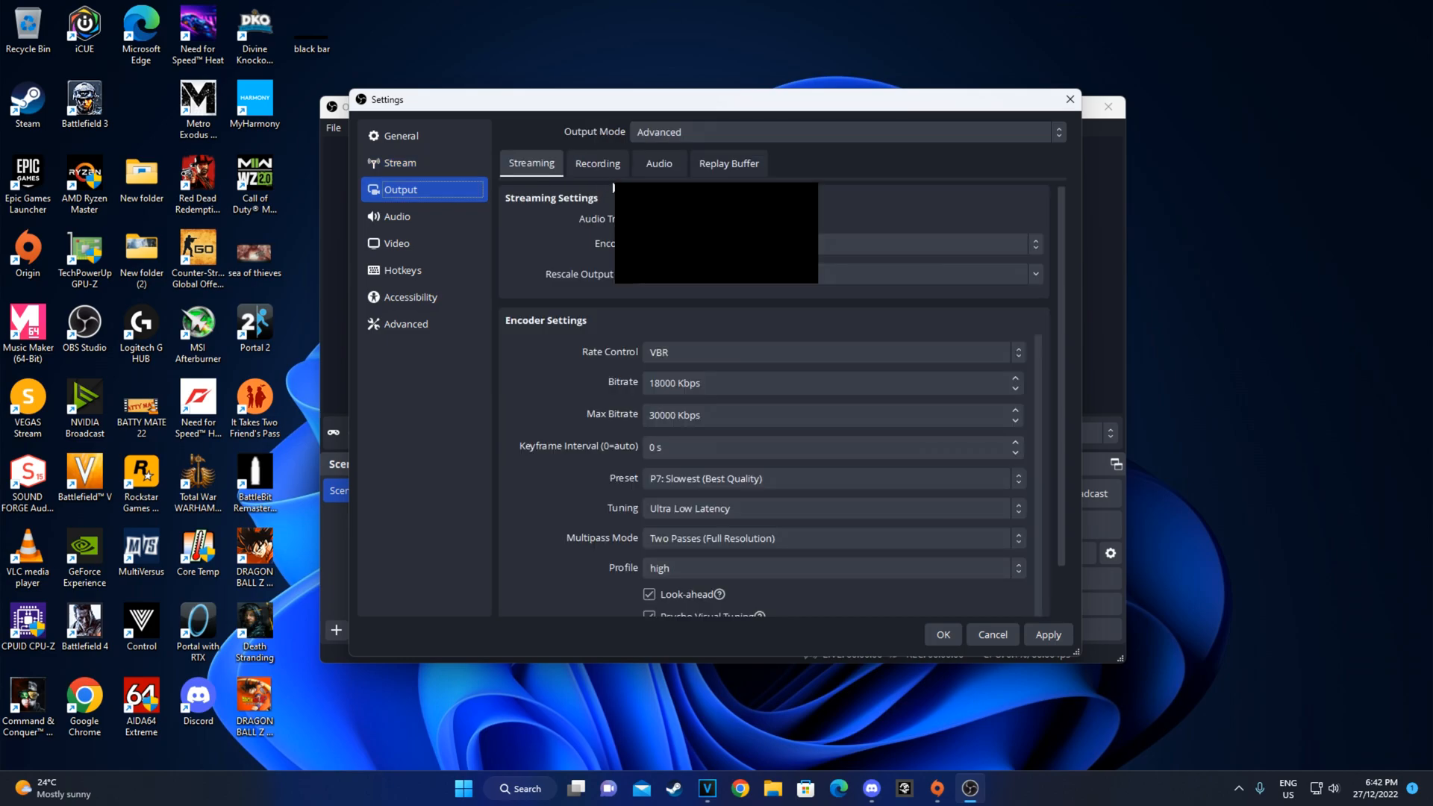
click(450, 171)
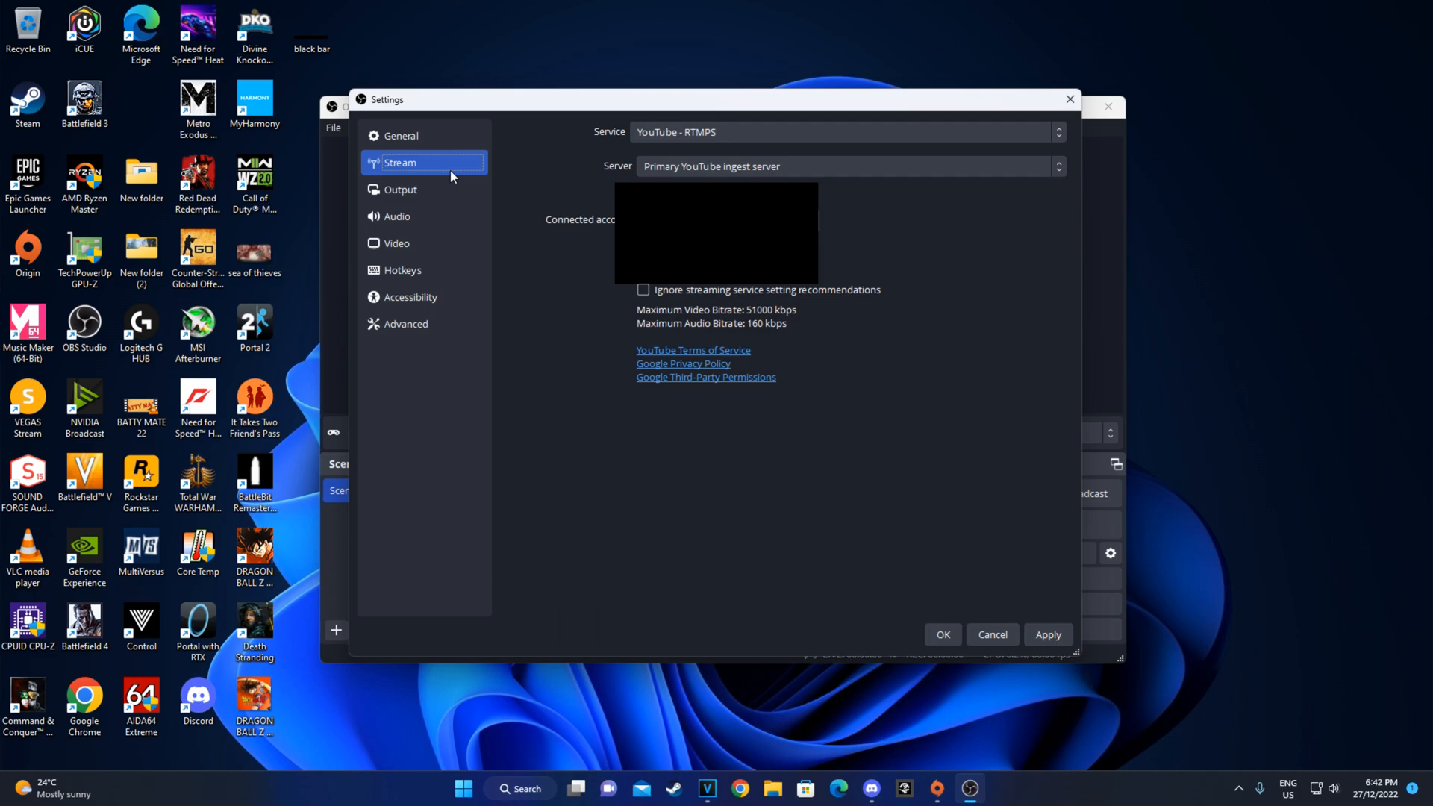
Step: Choose NVIDIA NVENC H.264 as the streaming encoder in the Output settings and check the alternatives
click(441, 196)
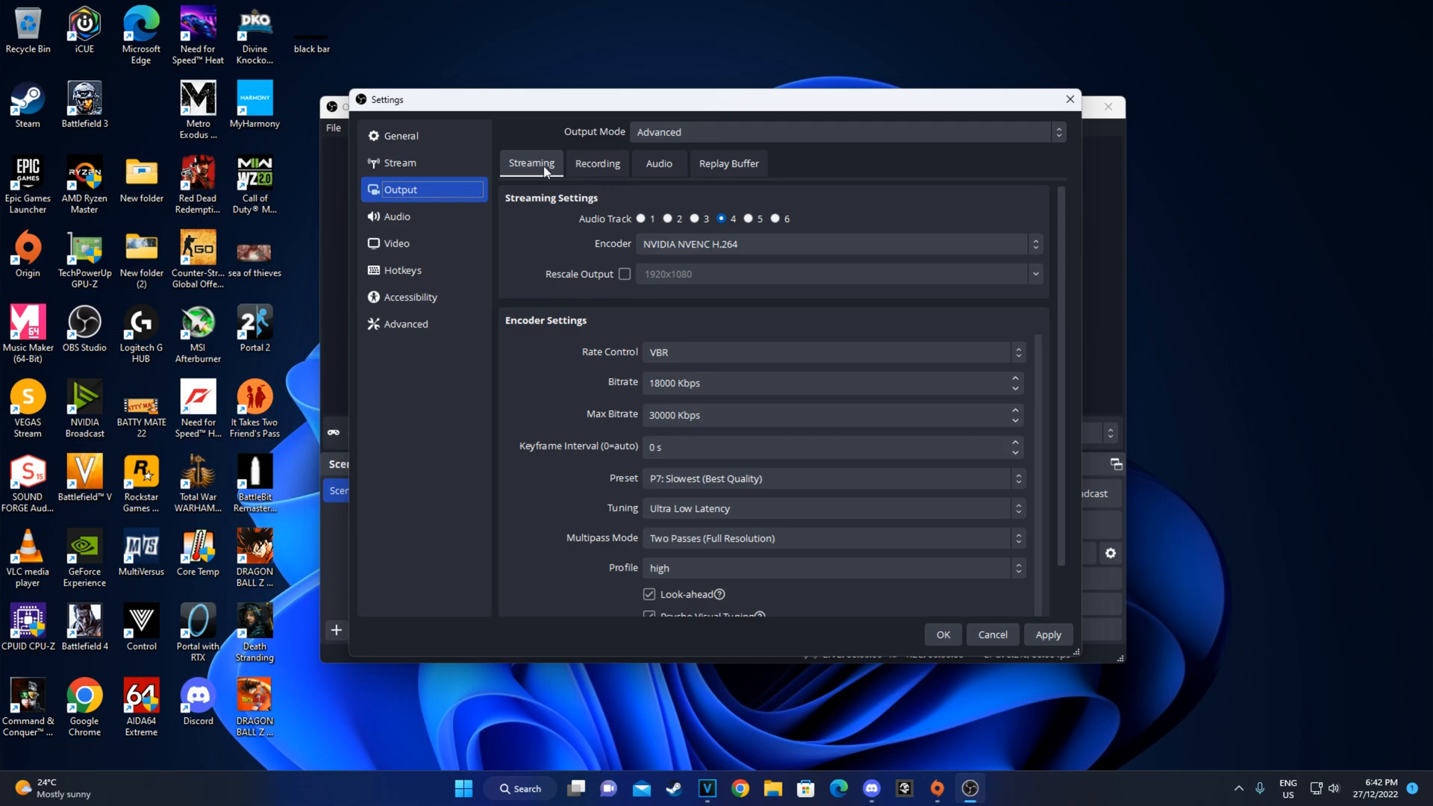
click(821, 234)
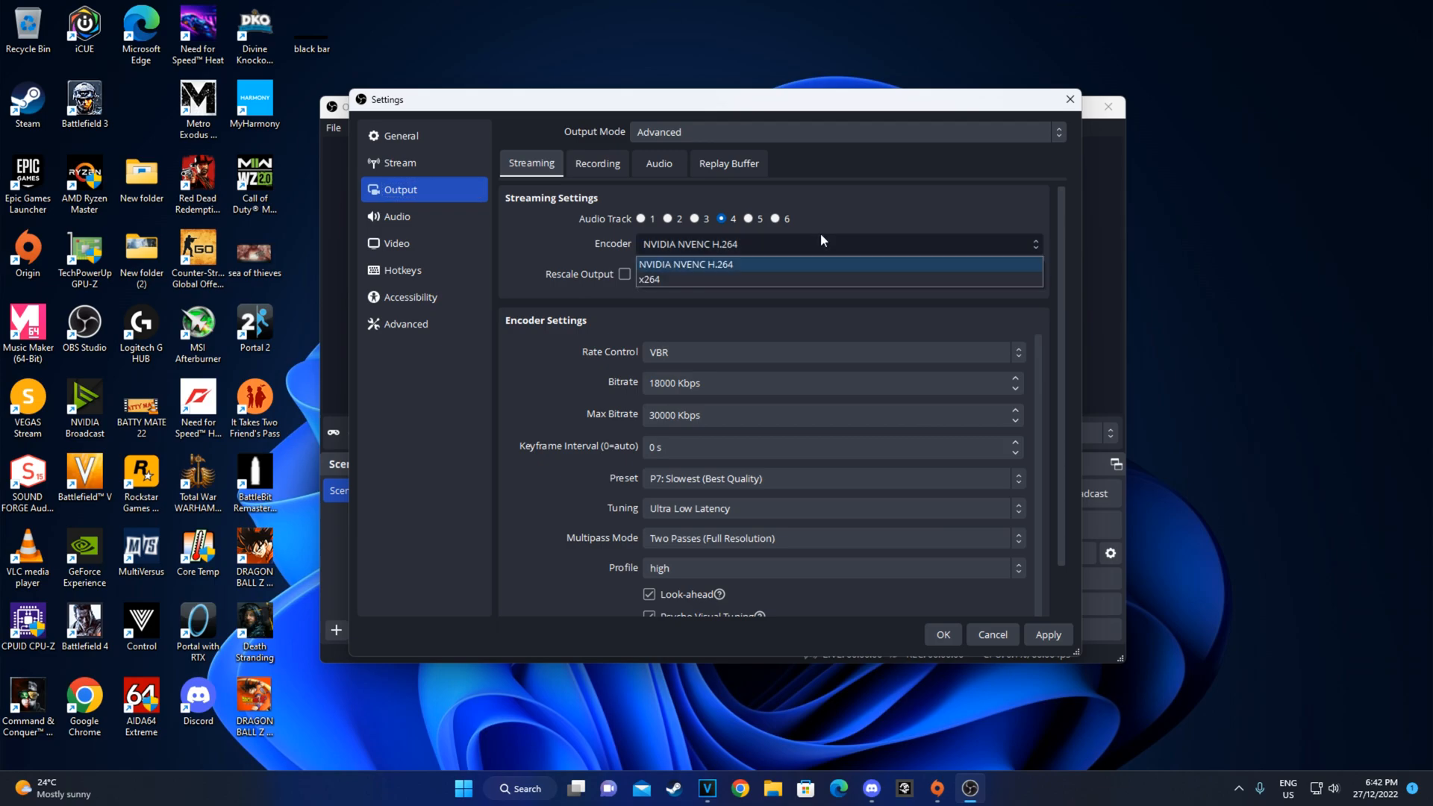
click(723, 265)
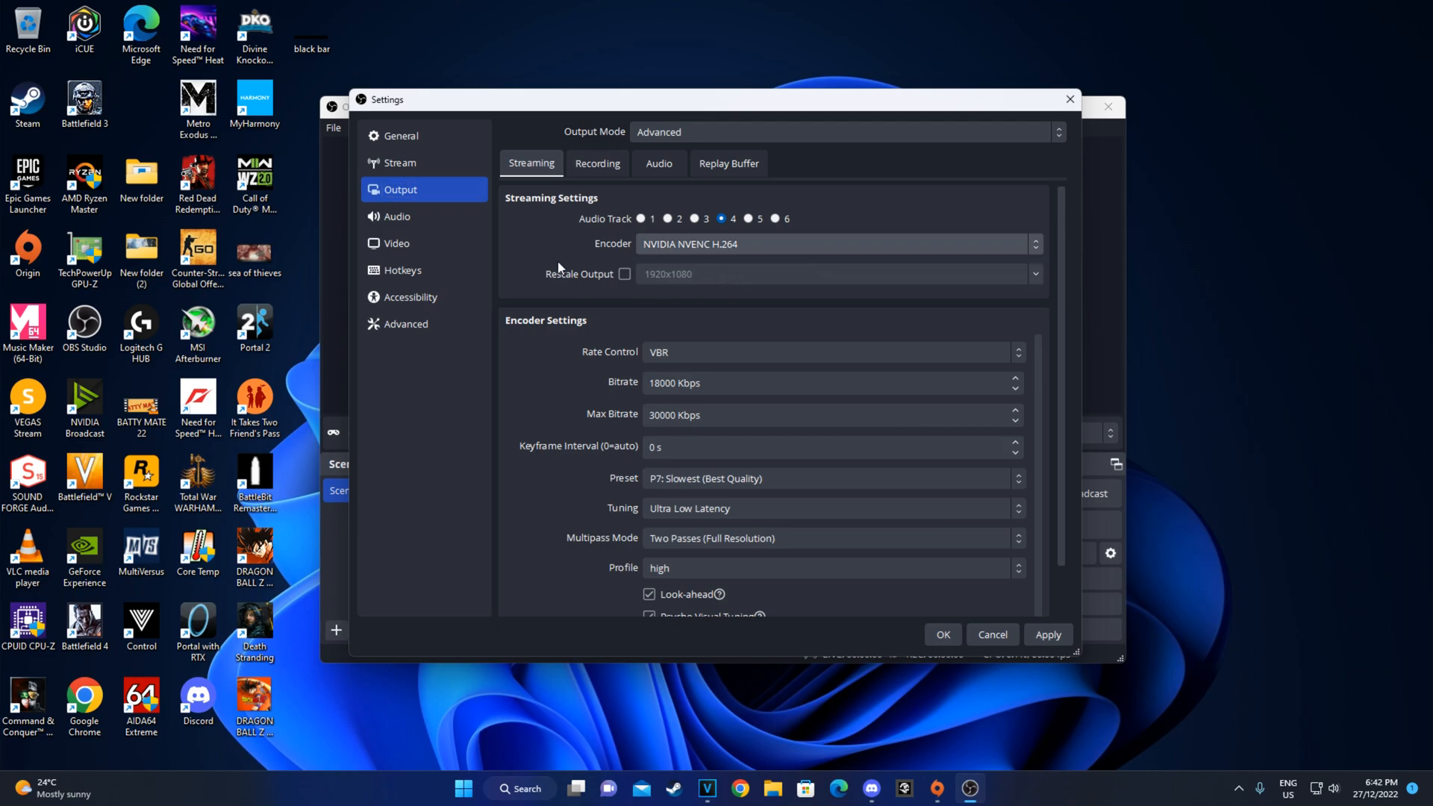
click(729, 249)
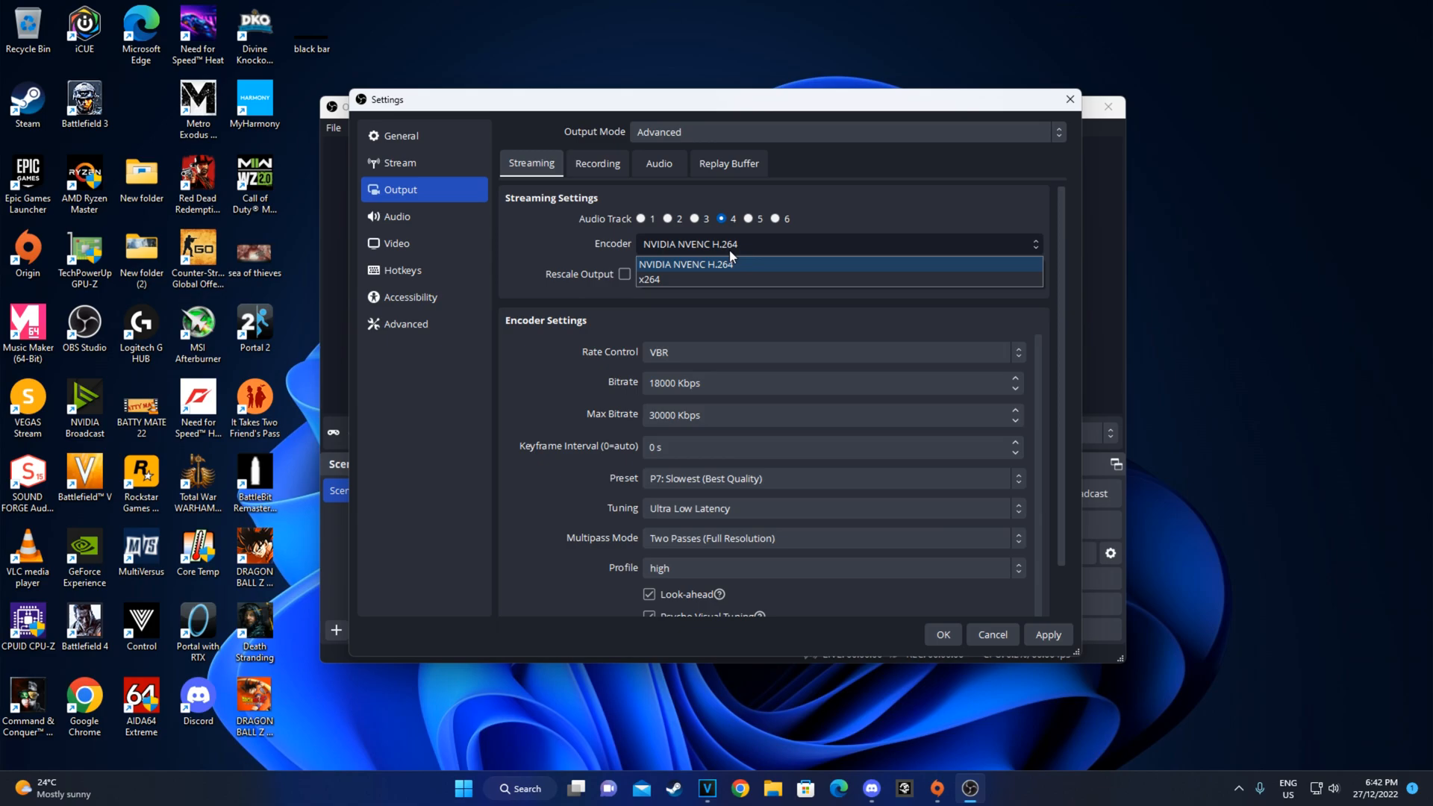
click(705, 246)
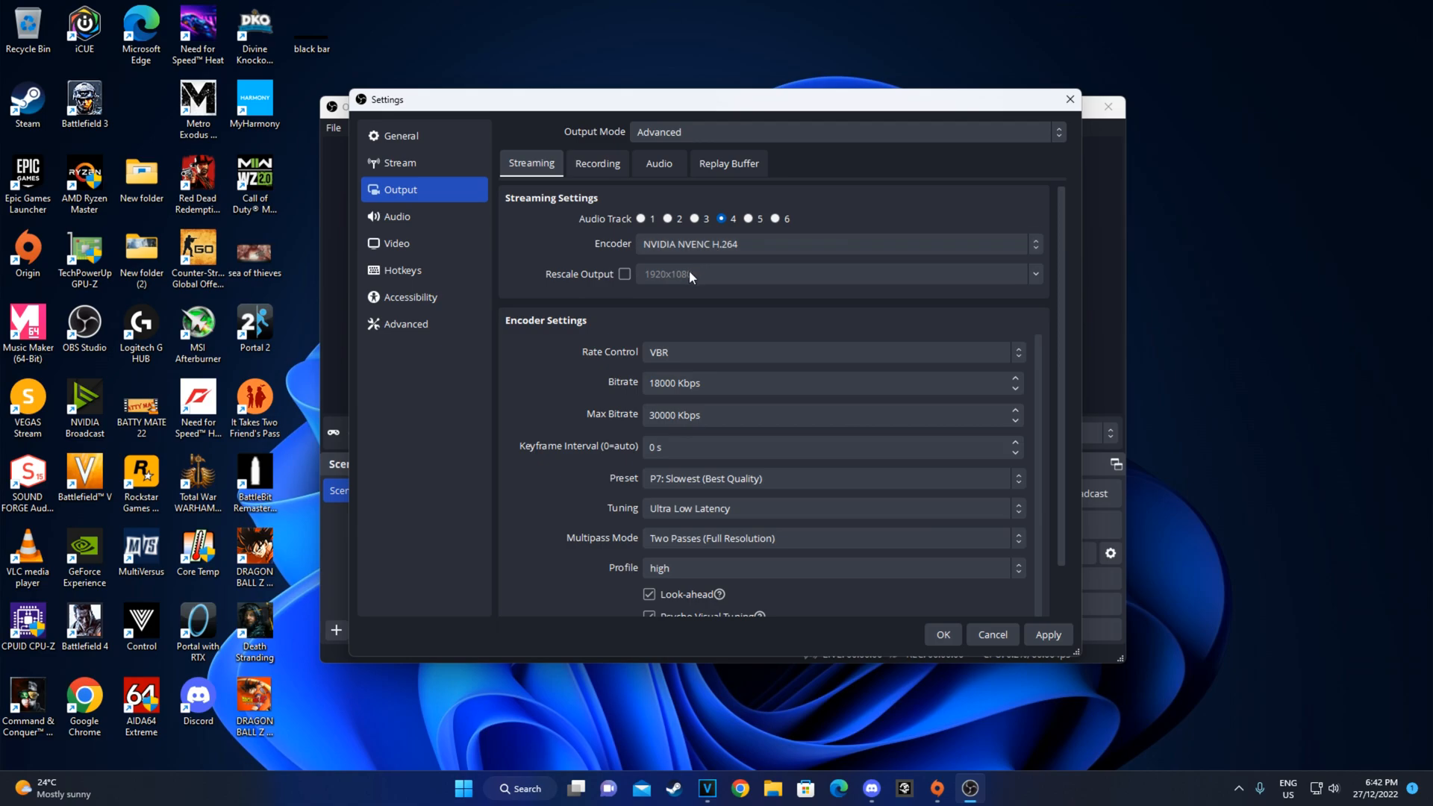
Step: Compare the rate control options for the streaming encoder and set the rate control to CBR
scroll(701, 283, down, 3)
click(716, 351)
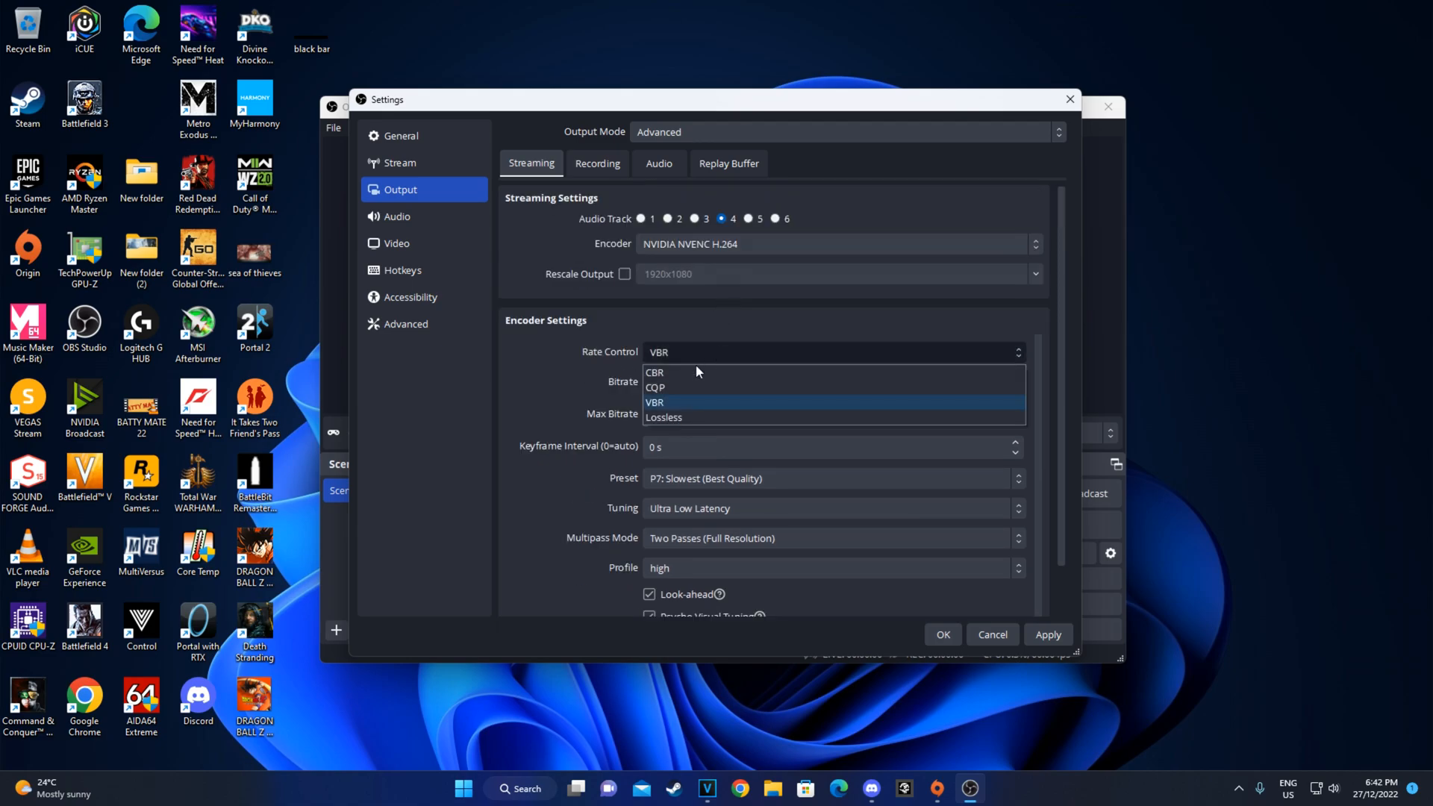
click(591, 376)
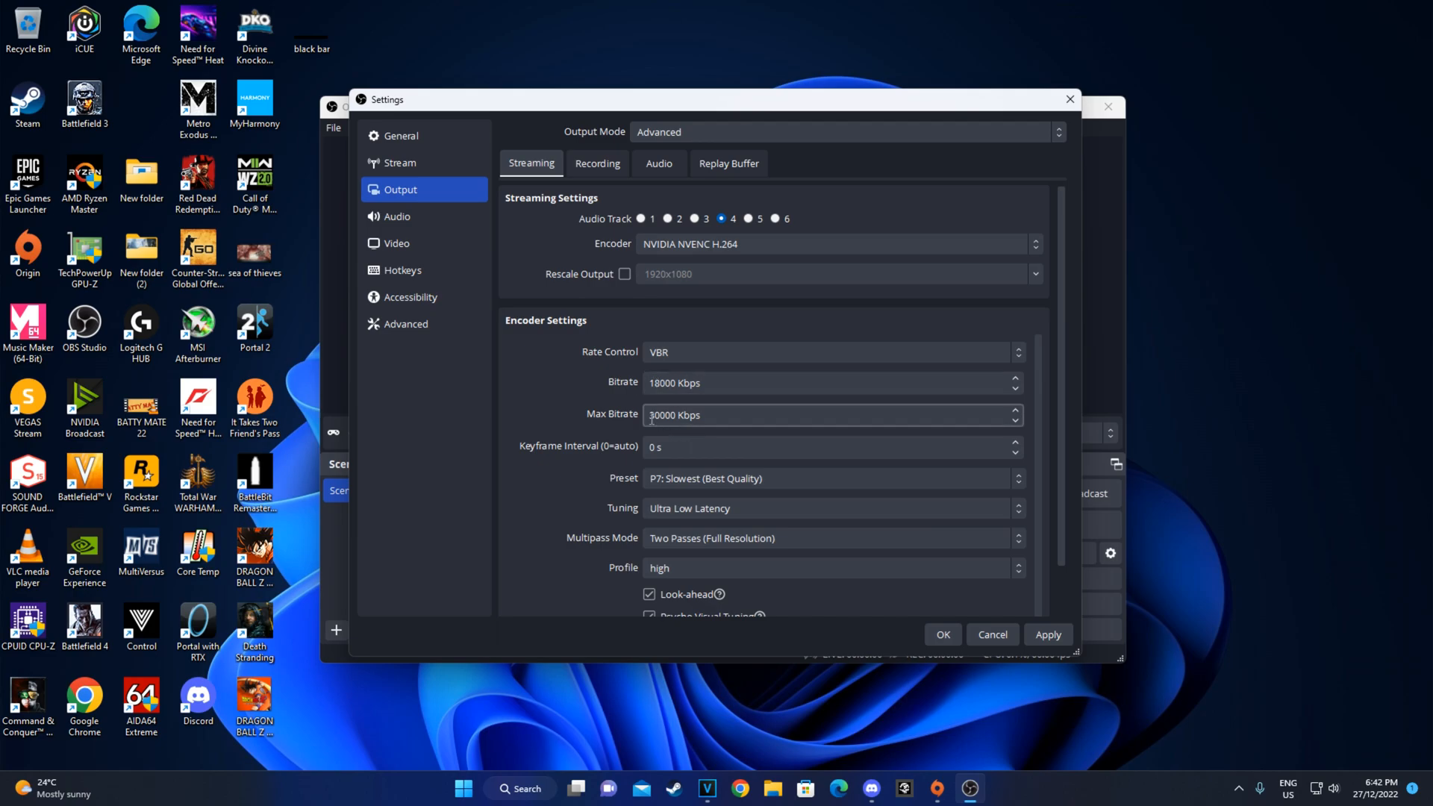
drag(649, 384, 666, 385)
click(675, 384)
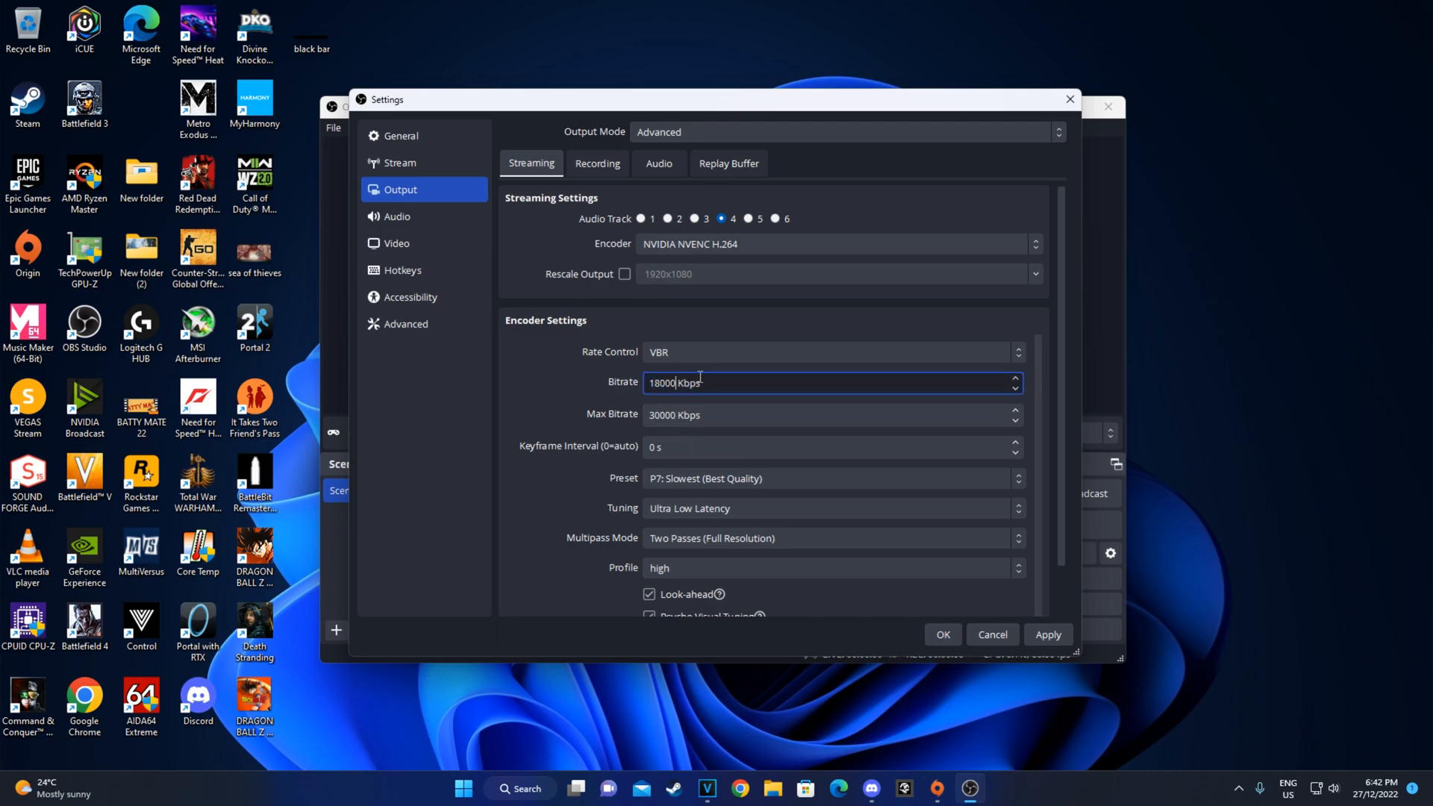
click(703, 356)
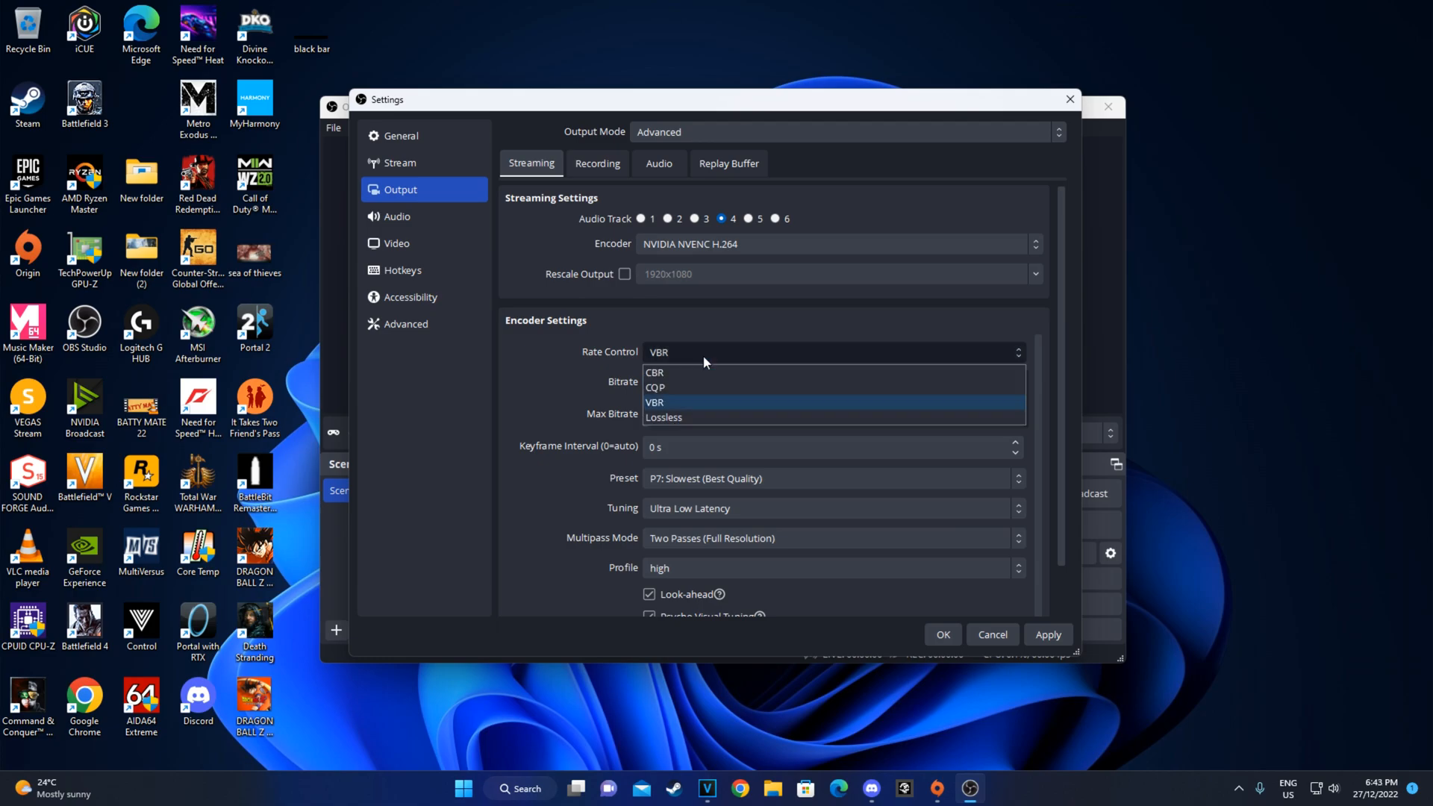
click(590, 363)
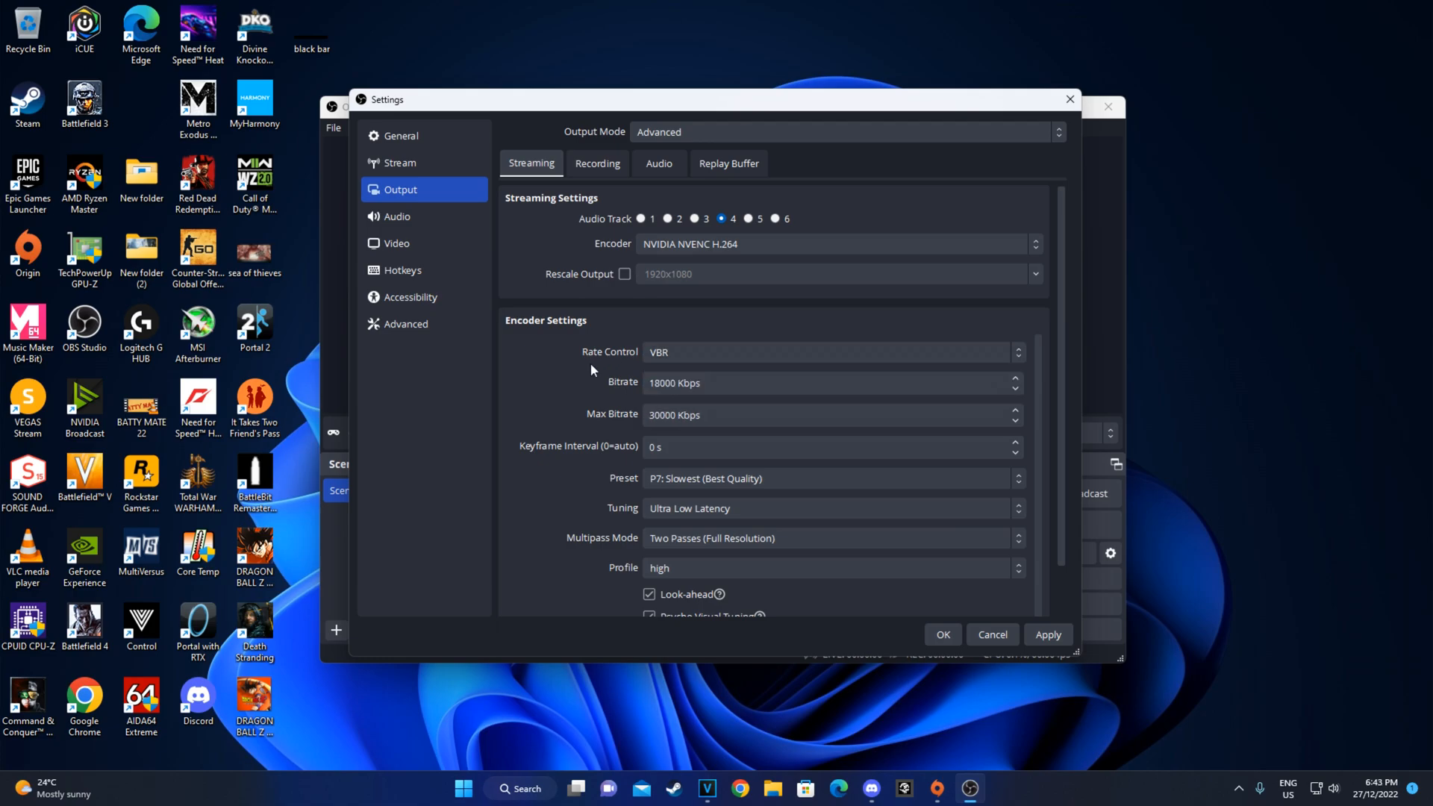
click(692, 351)
click(583, 424)
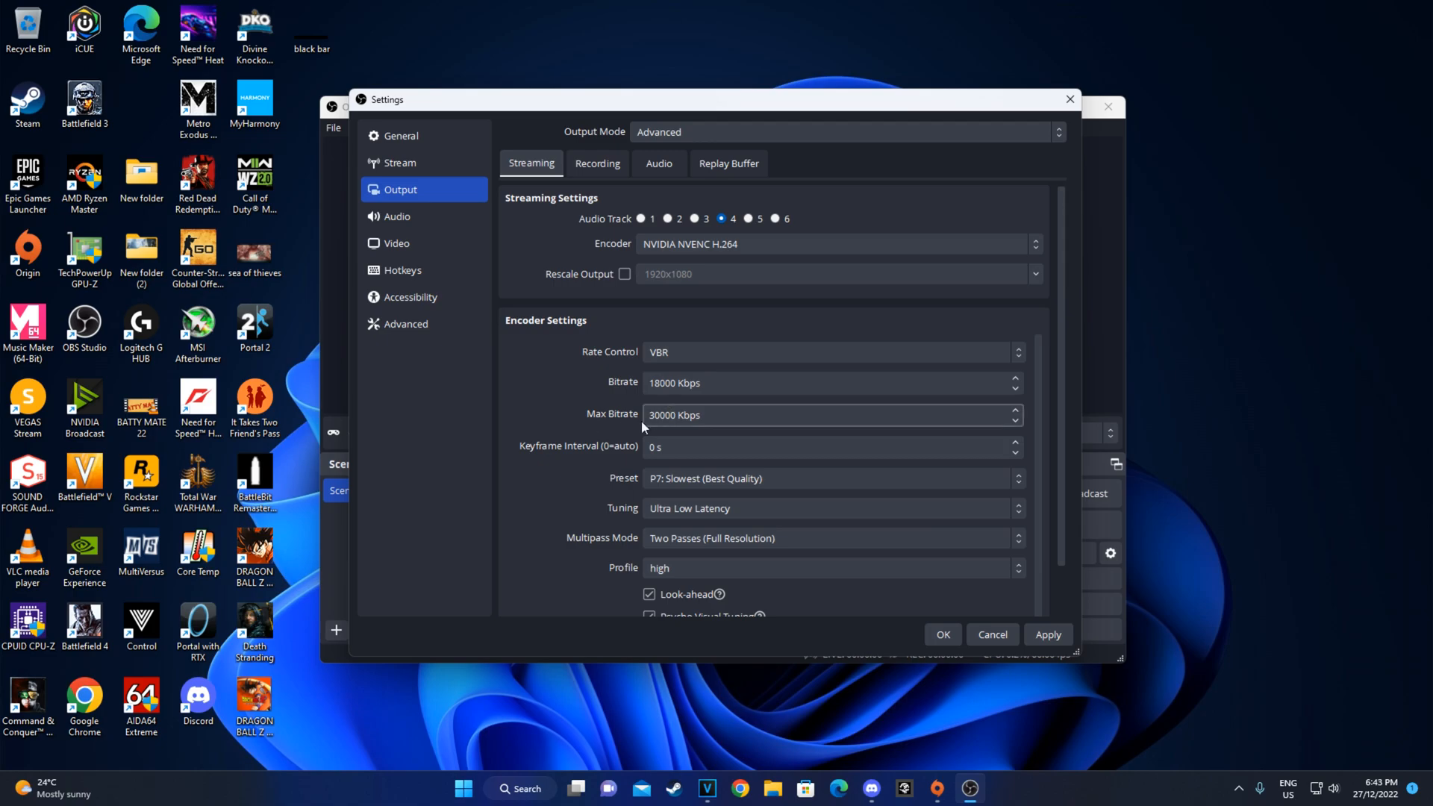
click(689, 352)
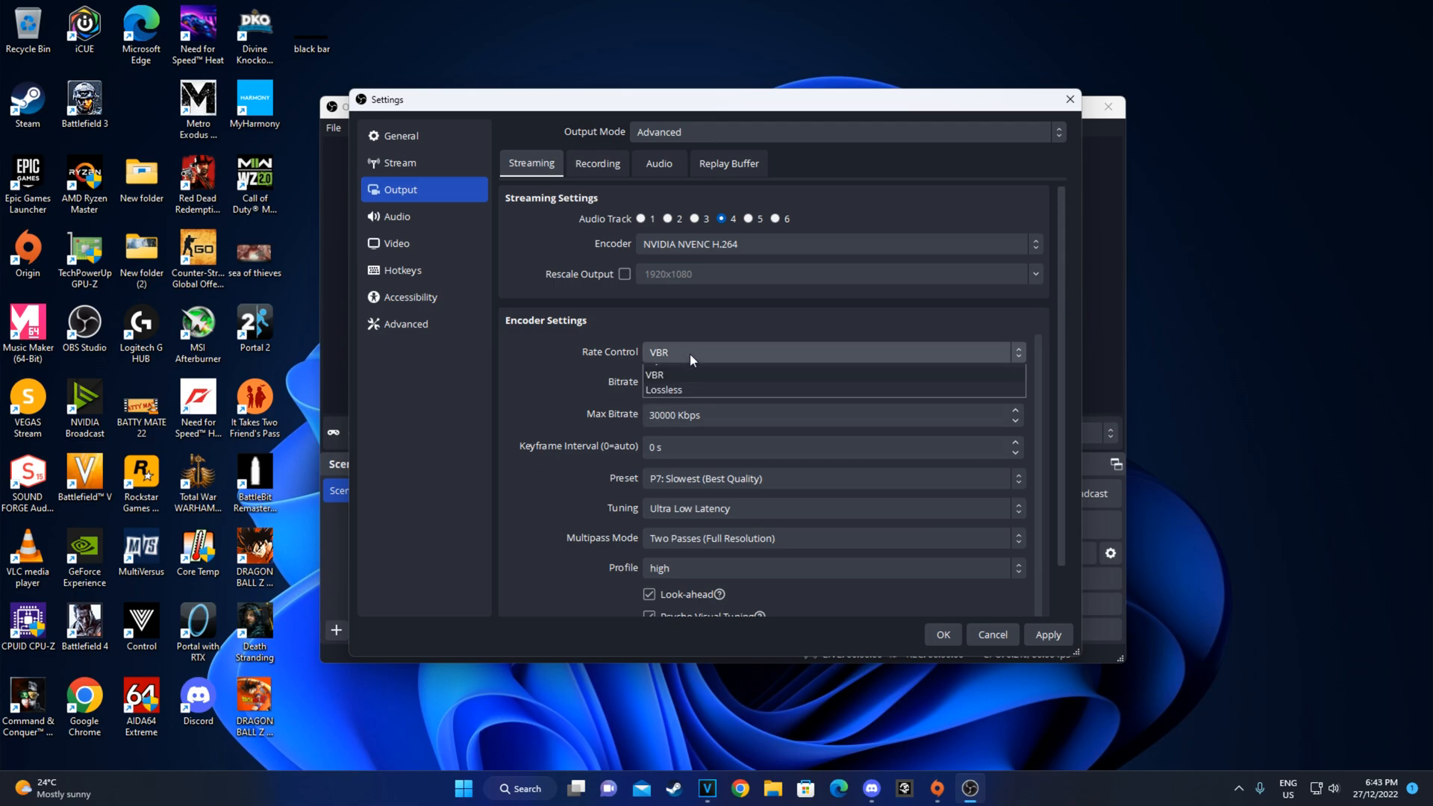
click(681, 370)
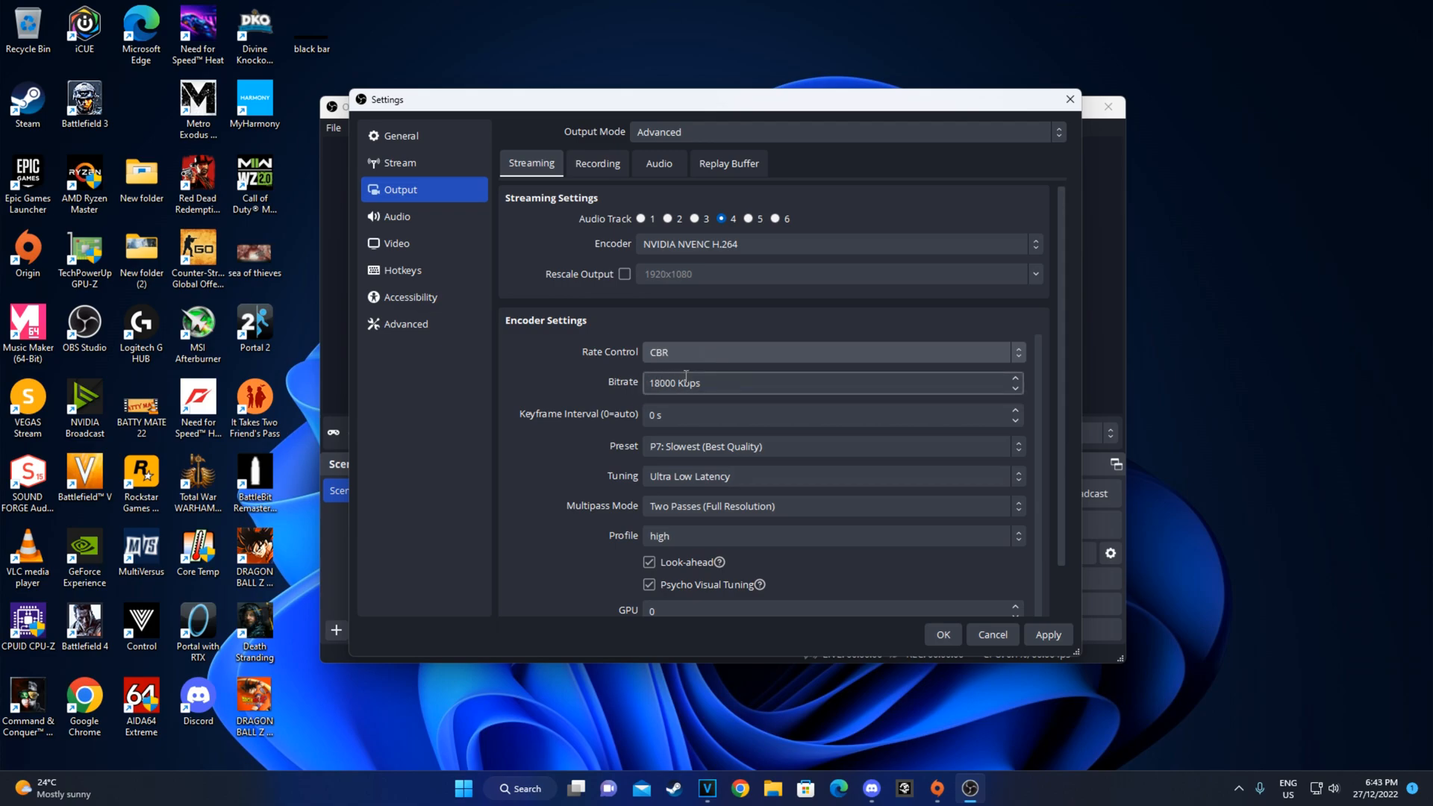
Step: Set the streaming encoder's rate control to VBR and its preset to P7: Slowest (Best Quality)
click(744, 356)
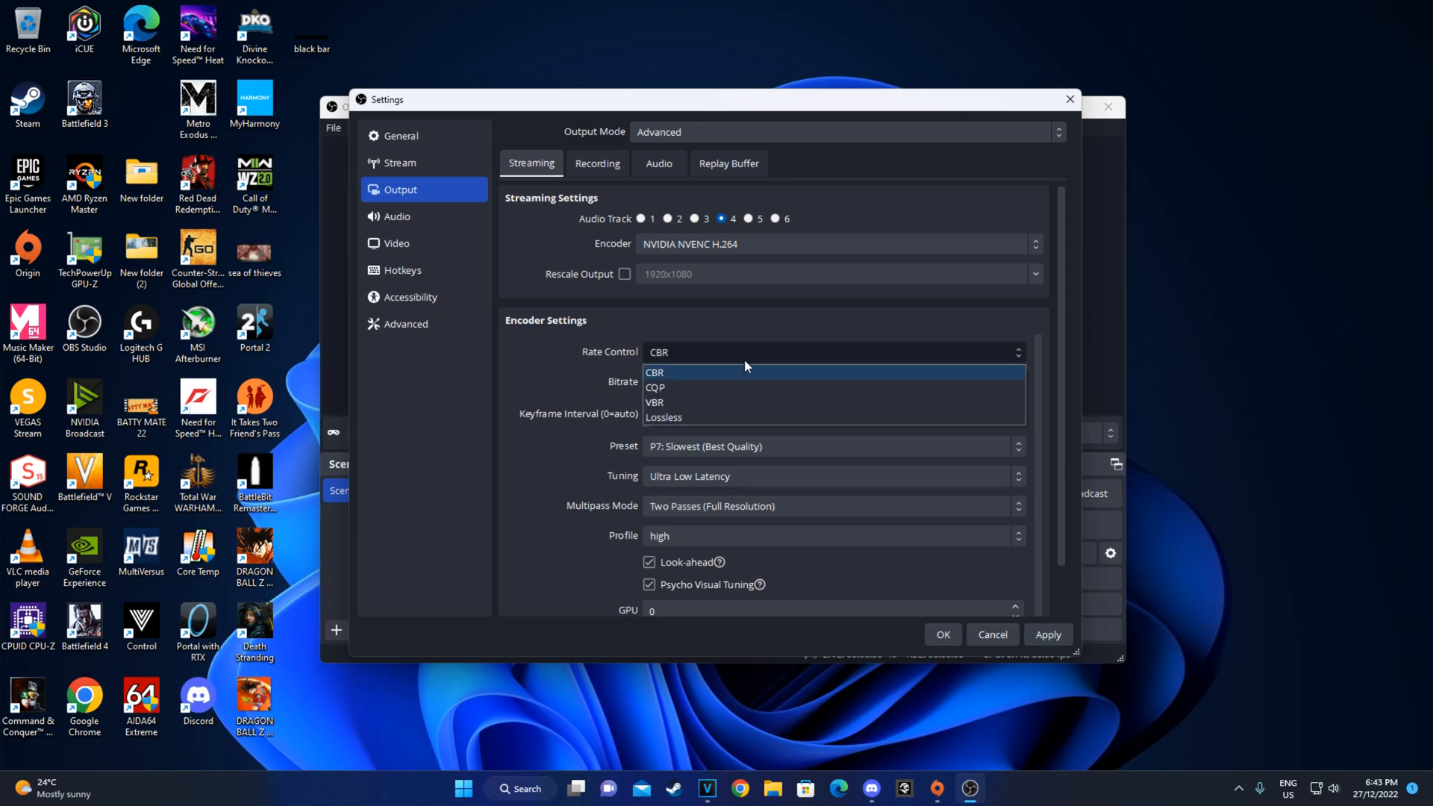
click(722, 402)
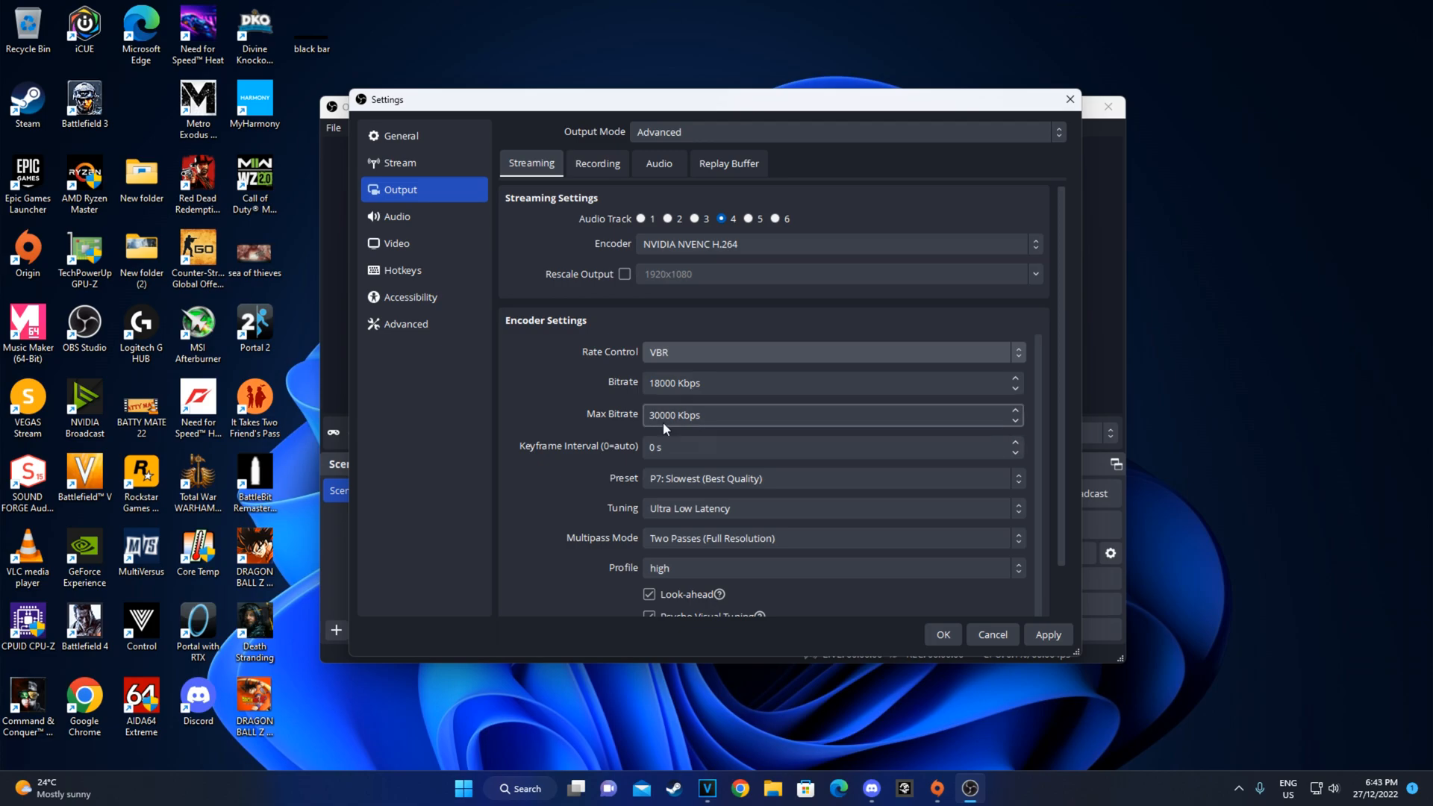
click(657, 477)
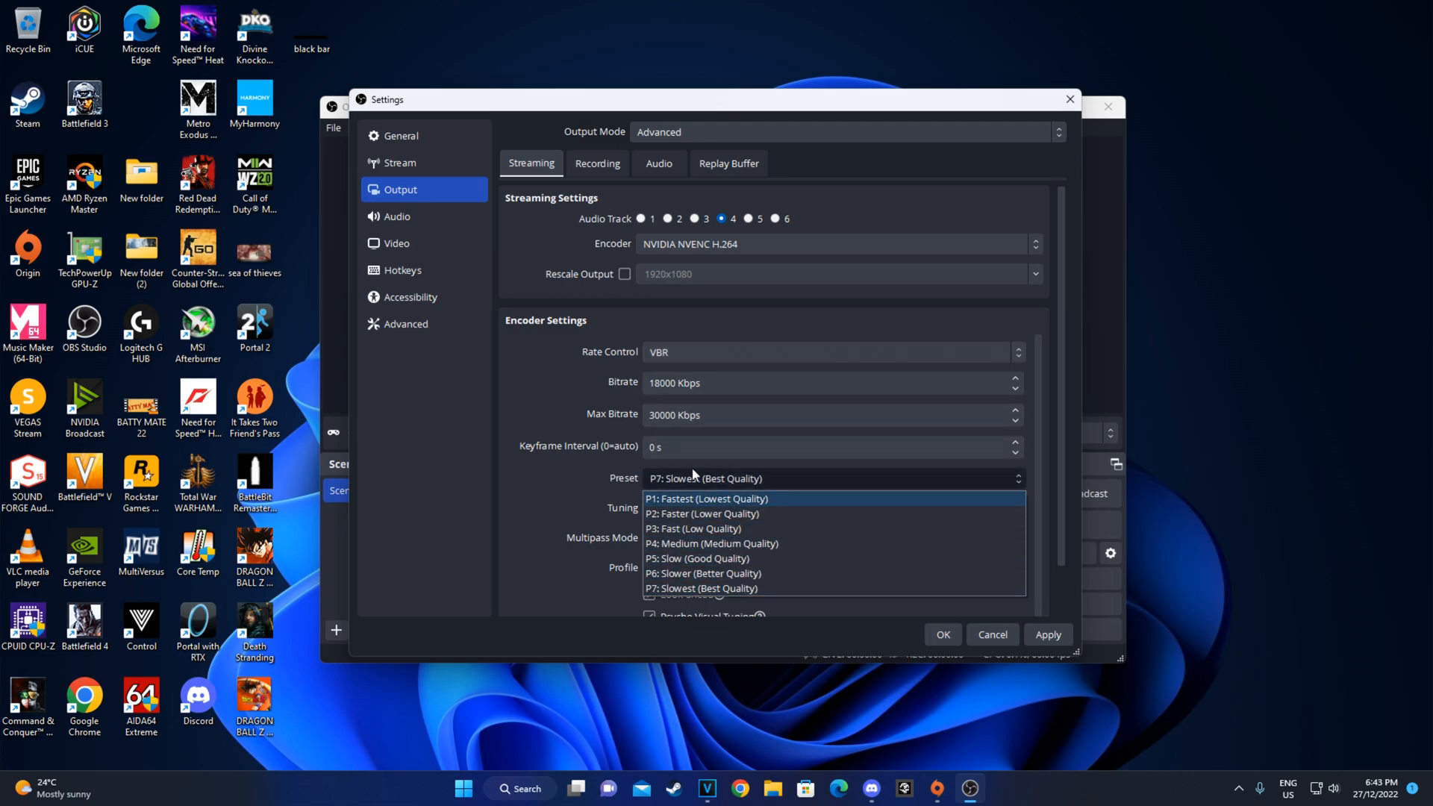
click(731, 588)
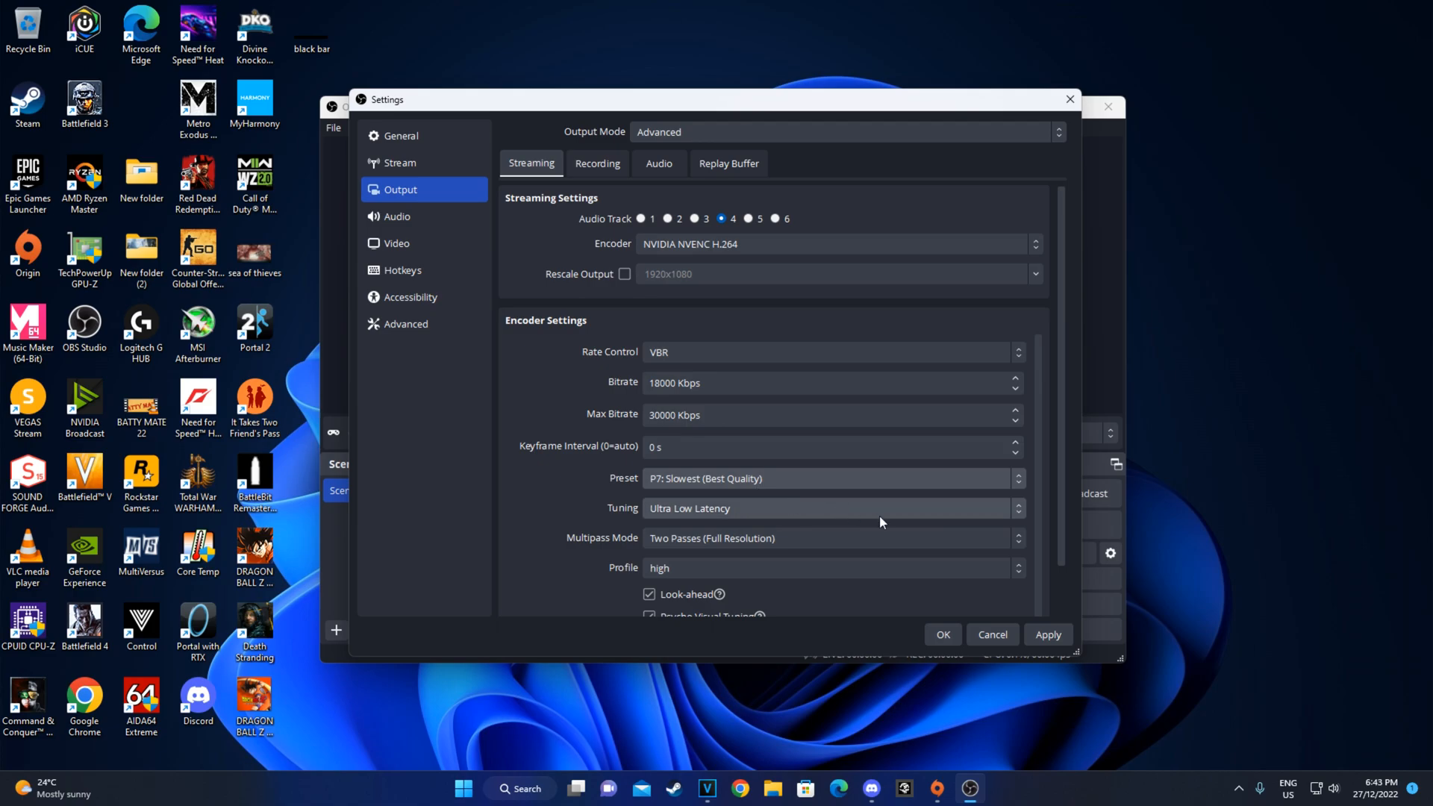
Step: Review the encoder preset choices and the remaining streaming encoder options down to Max B-frames
drag(1055, 424, 1055, 459)
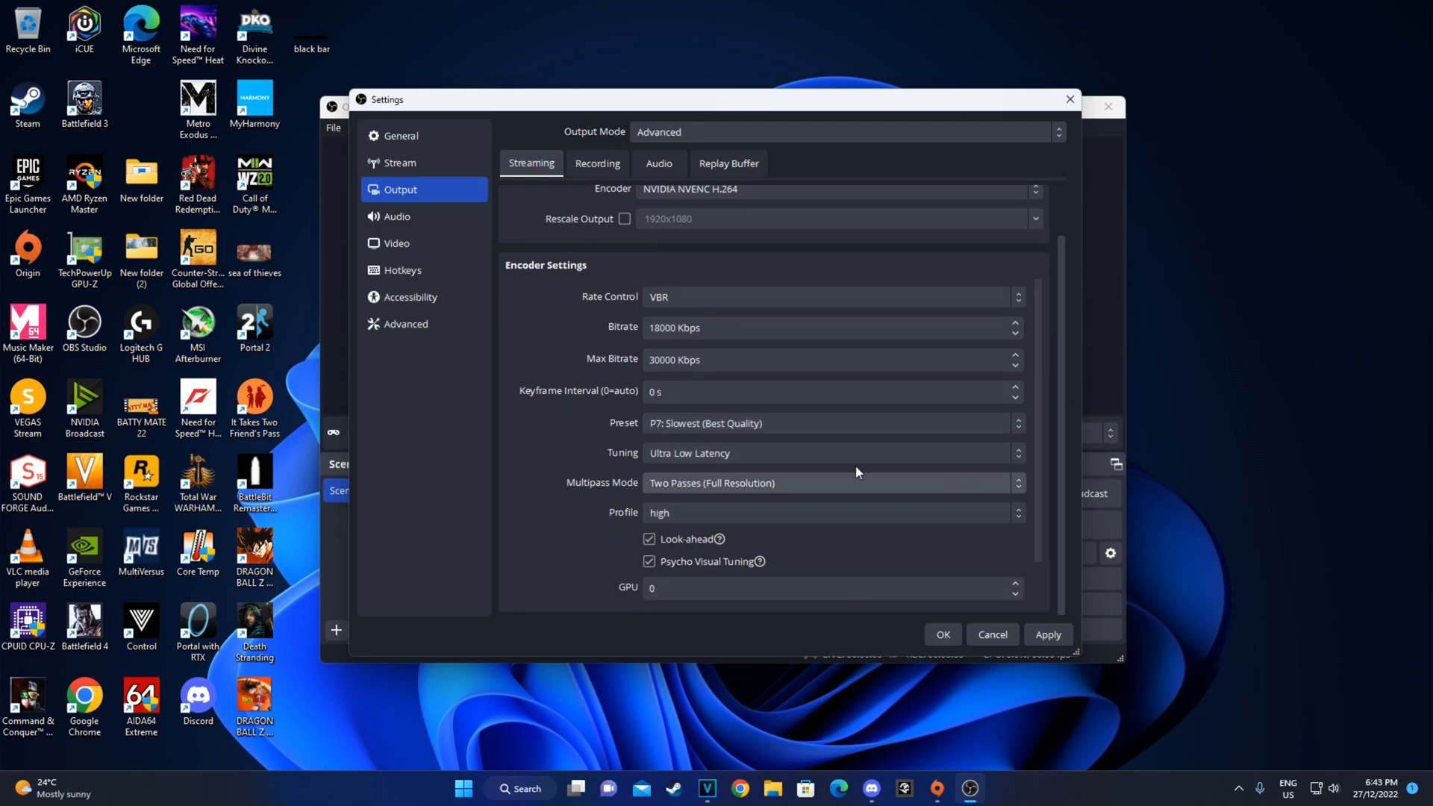
click(728, 423)
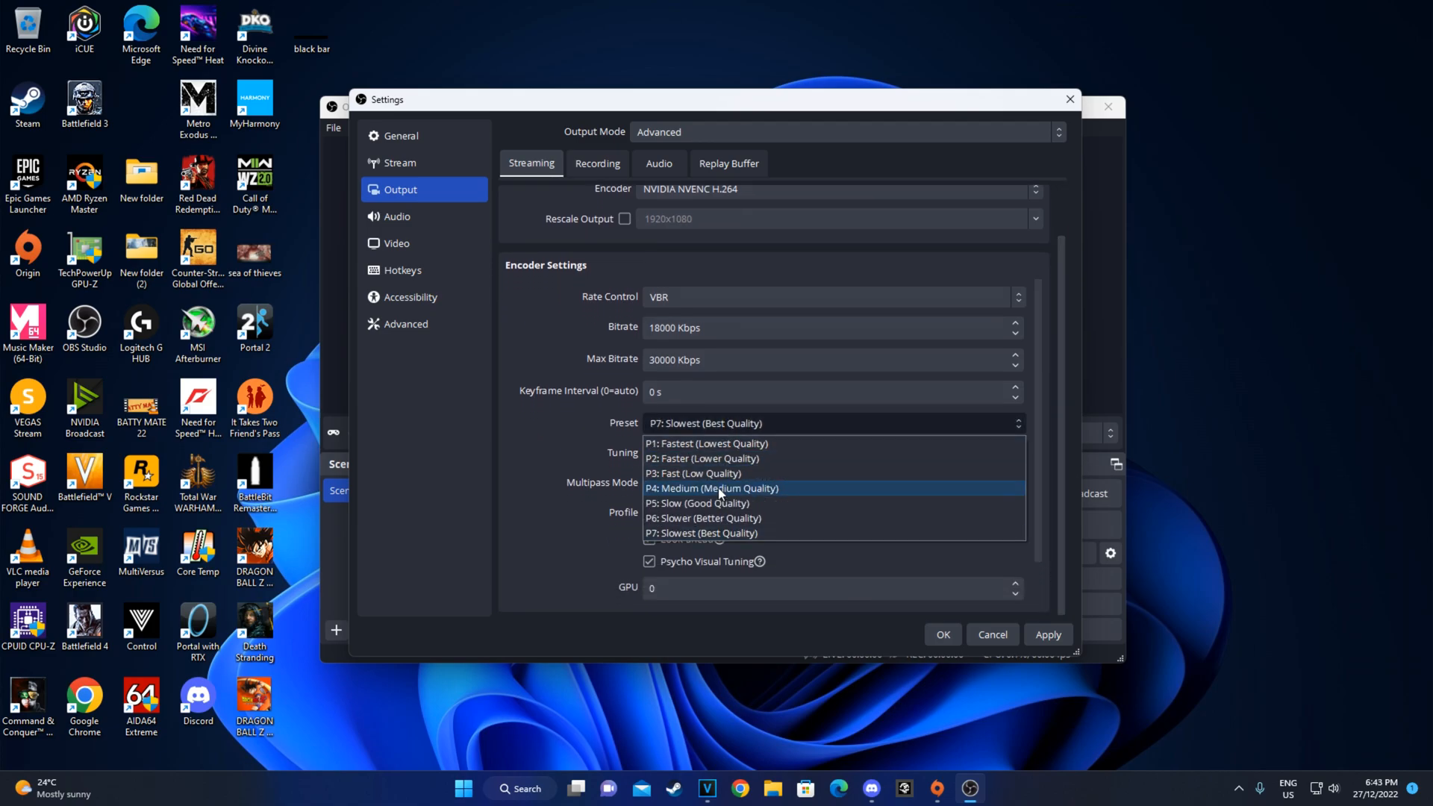
click(1044, 387)
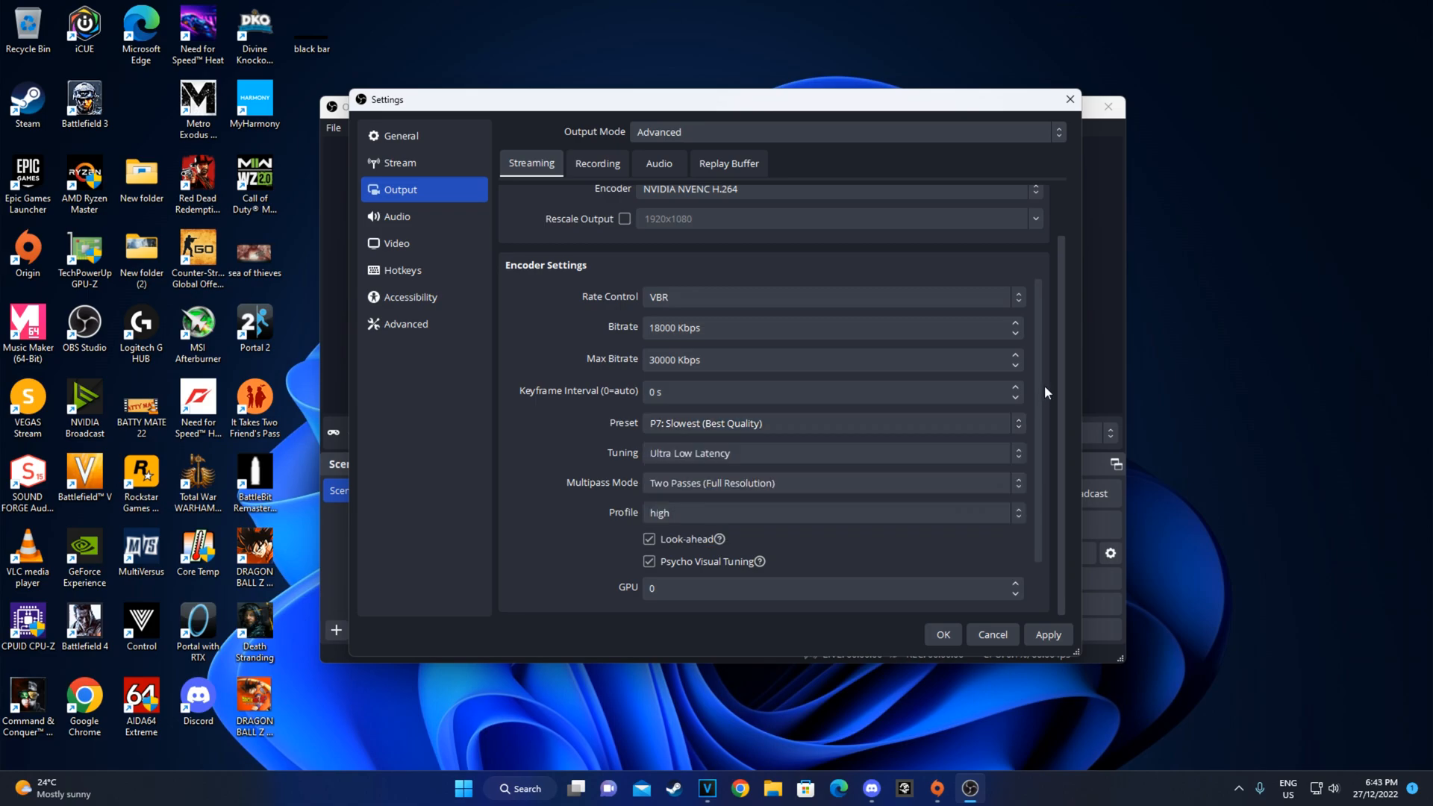
drag(1039, 398, 1044, 441)
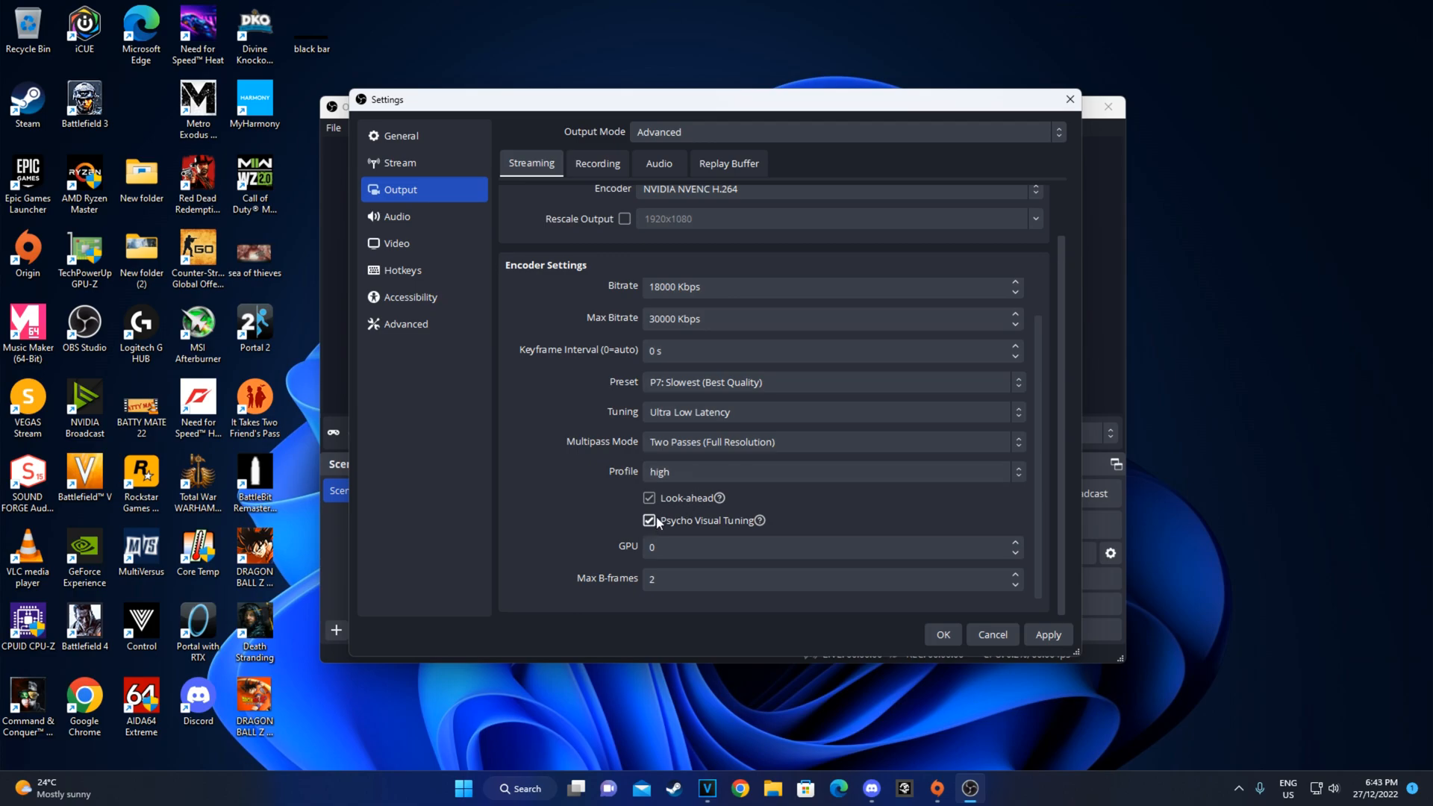
mouse_move(655, 526)
Step: Set the sample rate to 48 kHz in the Audio settings and check the alternative rate
click(441, 207)
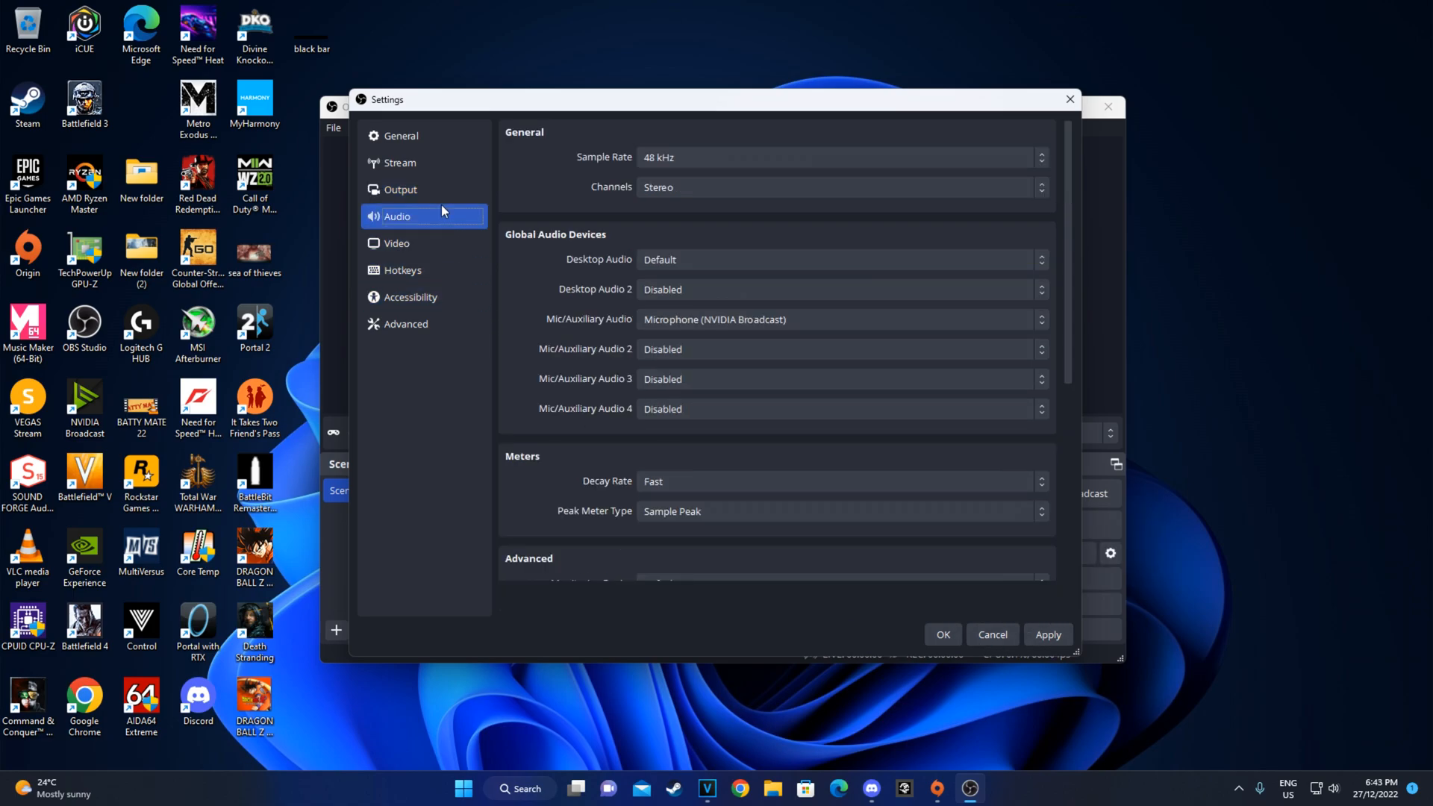
click(706, 160)
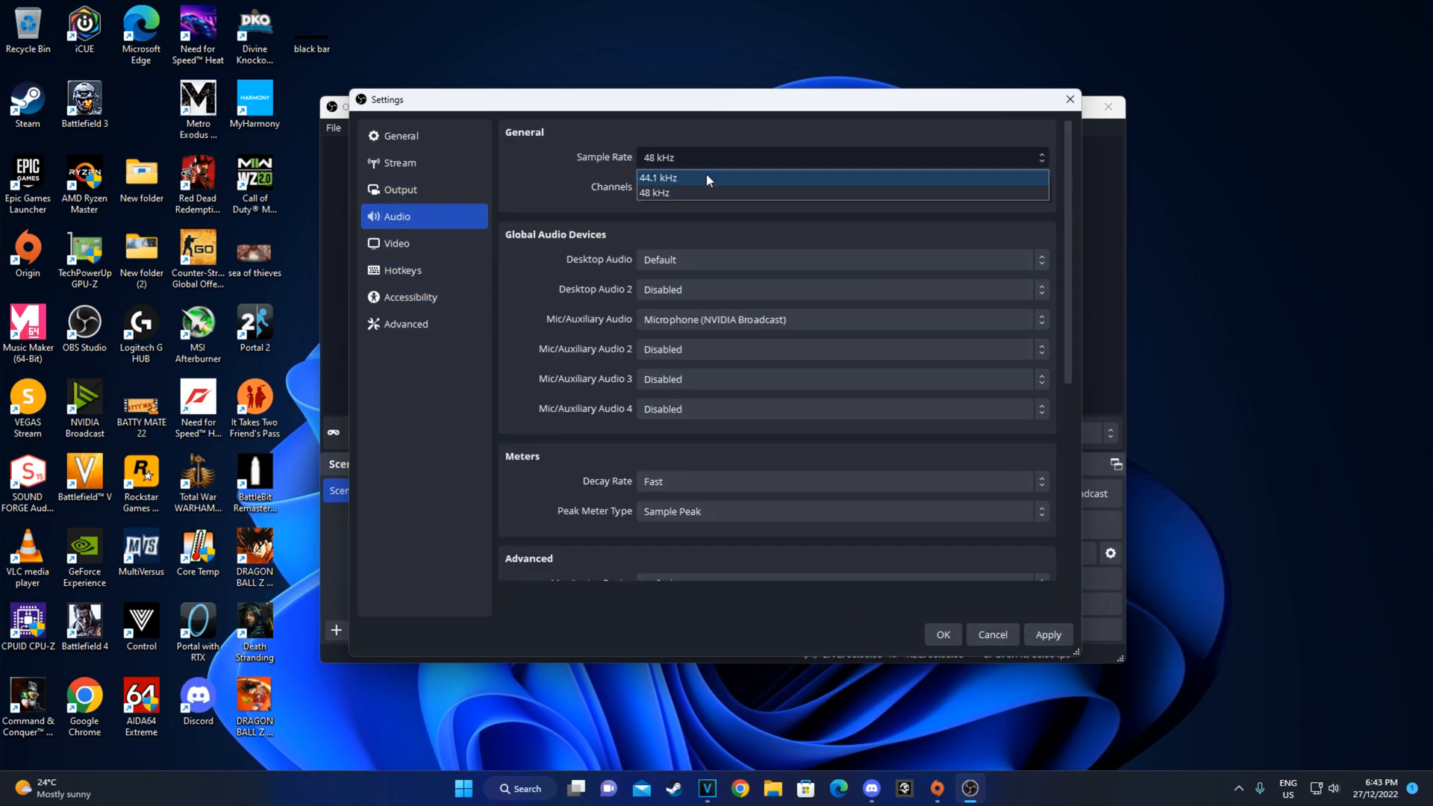
click(658, 195)
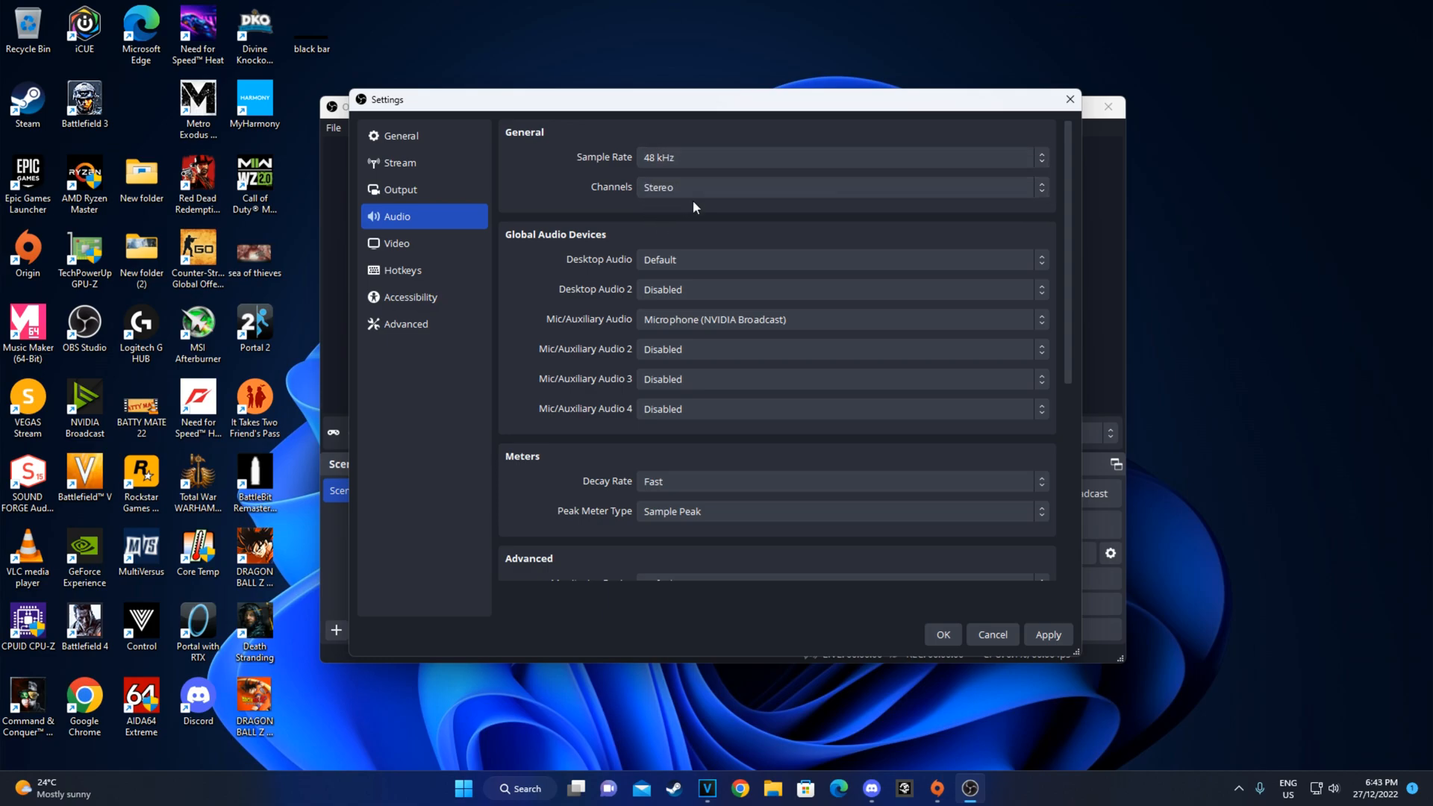
click(723, 156)
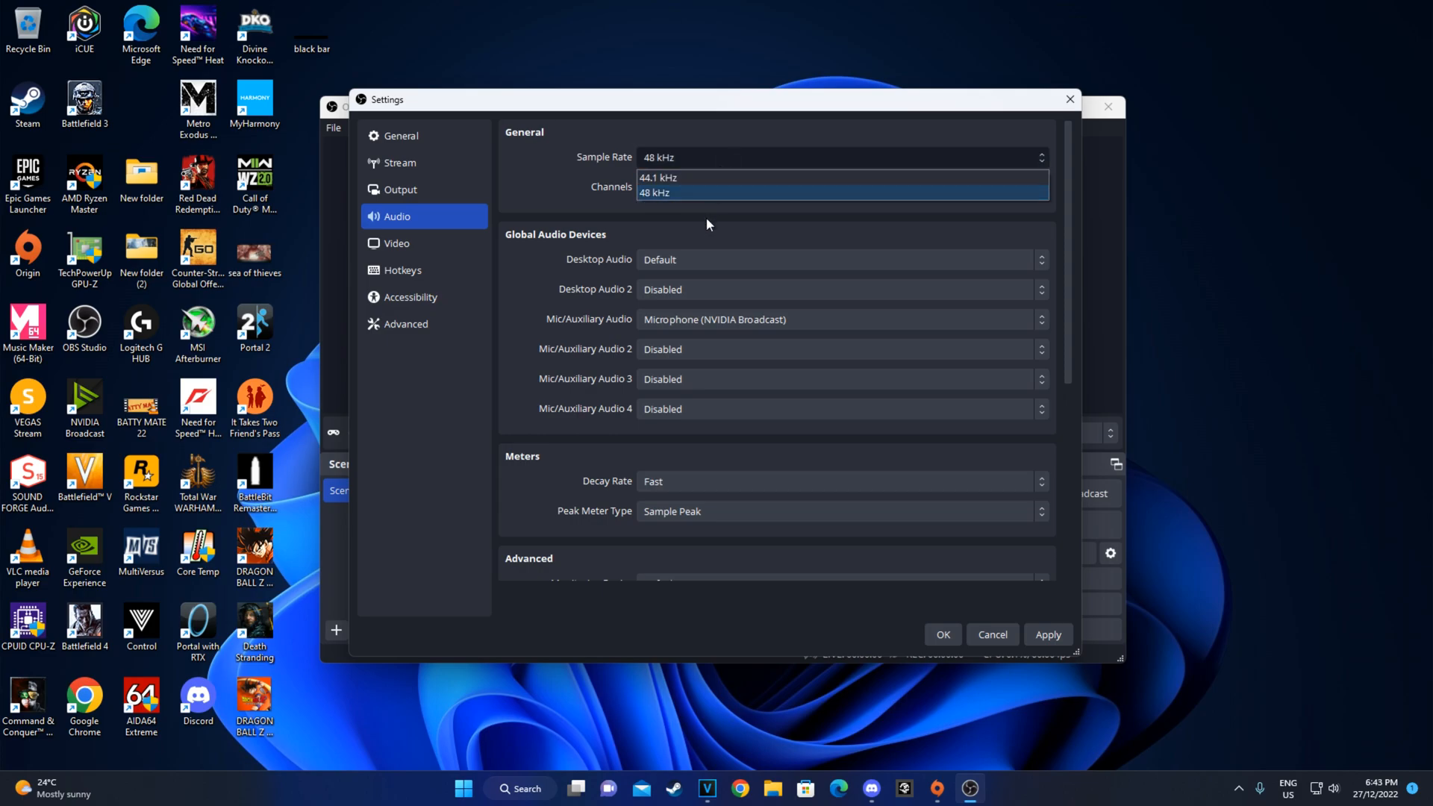
click(707, 221)
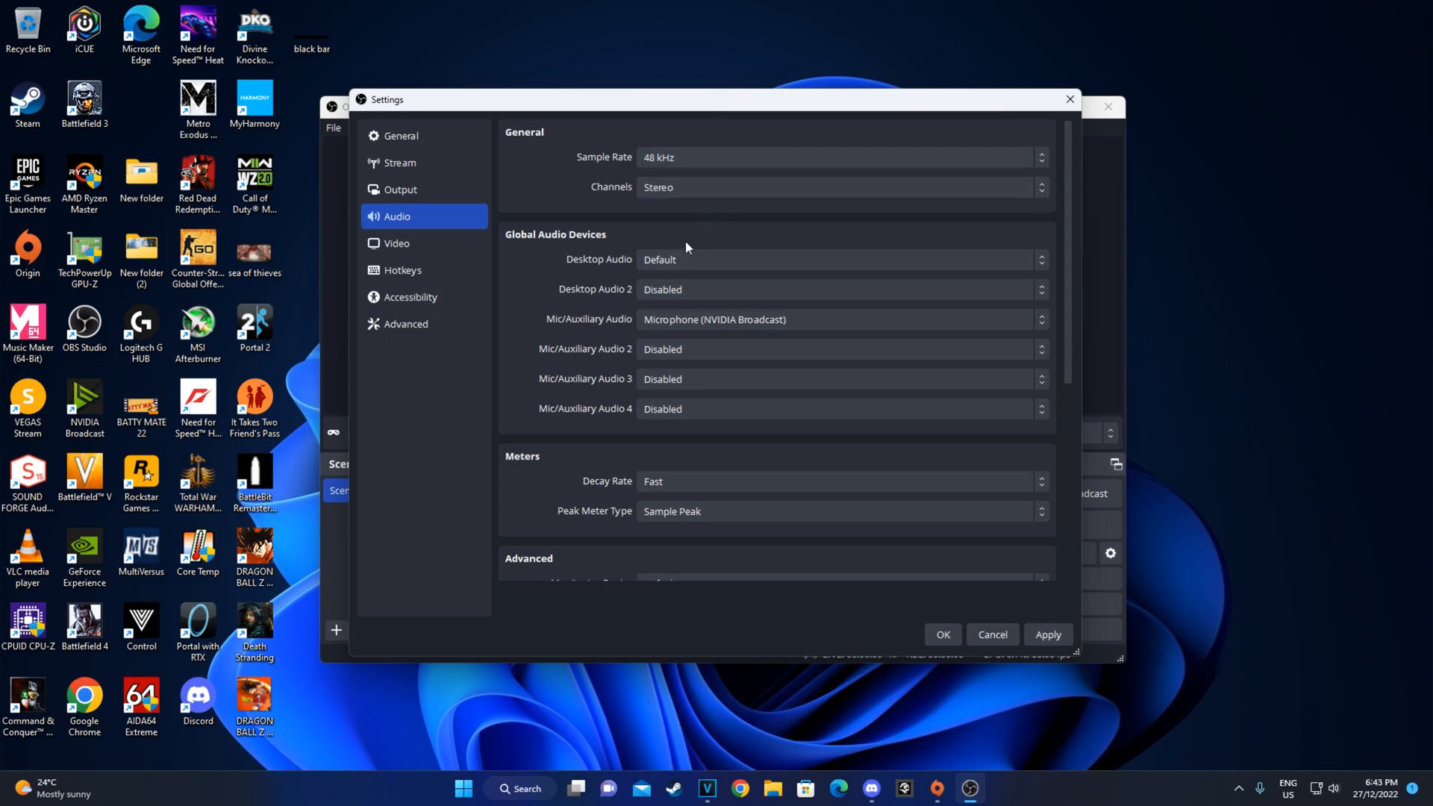
click(692, 164)
click(695, 230)
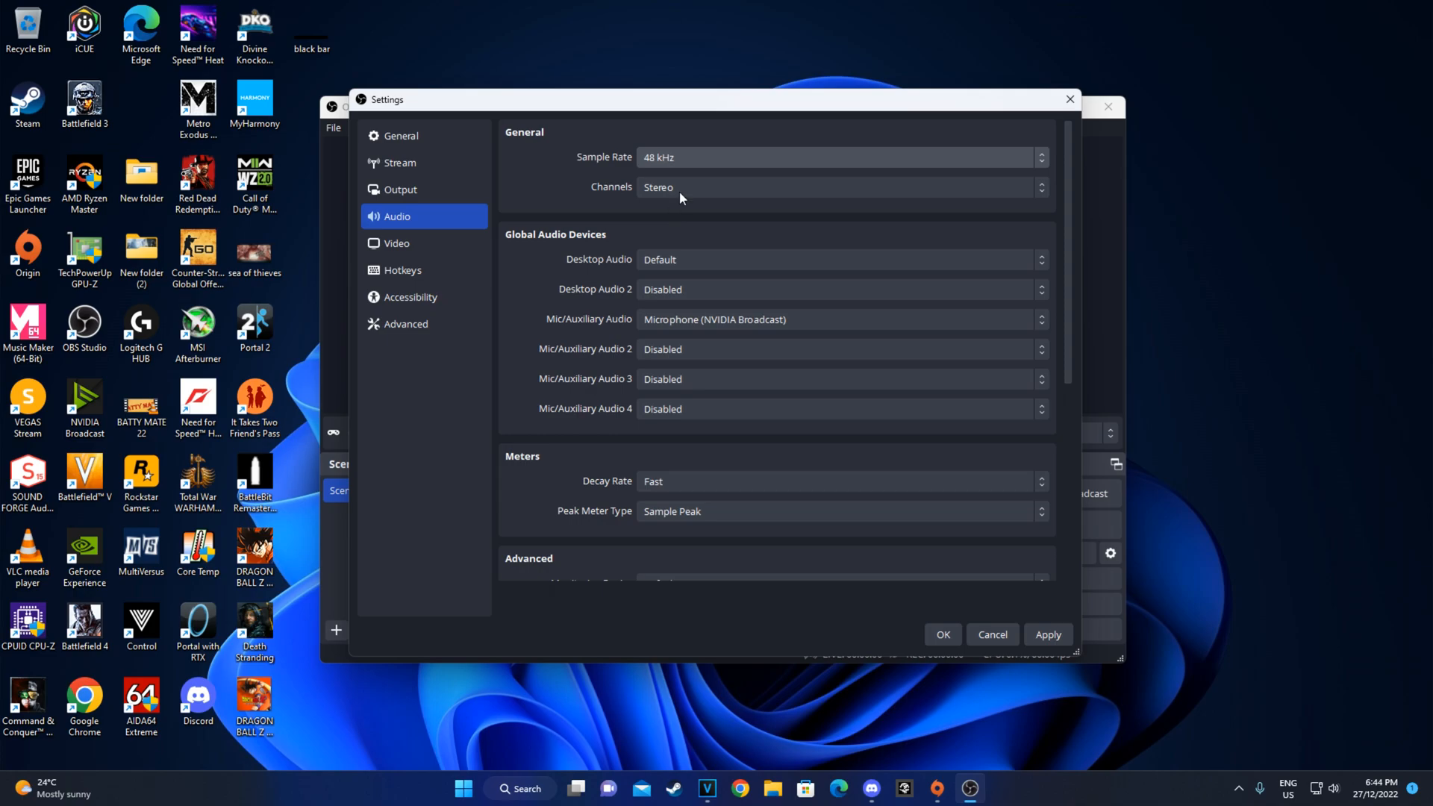
Step: Check the available audio channel layouts from Mono to 7.1, keeping Stereo
click(724, 187)
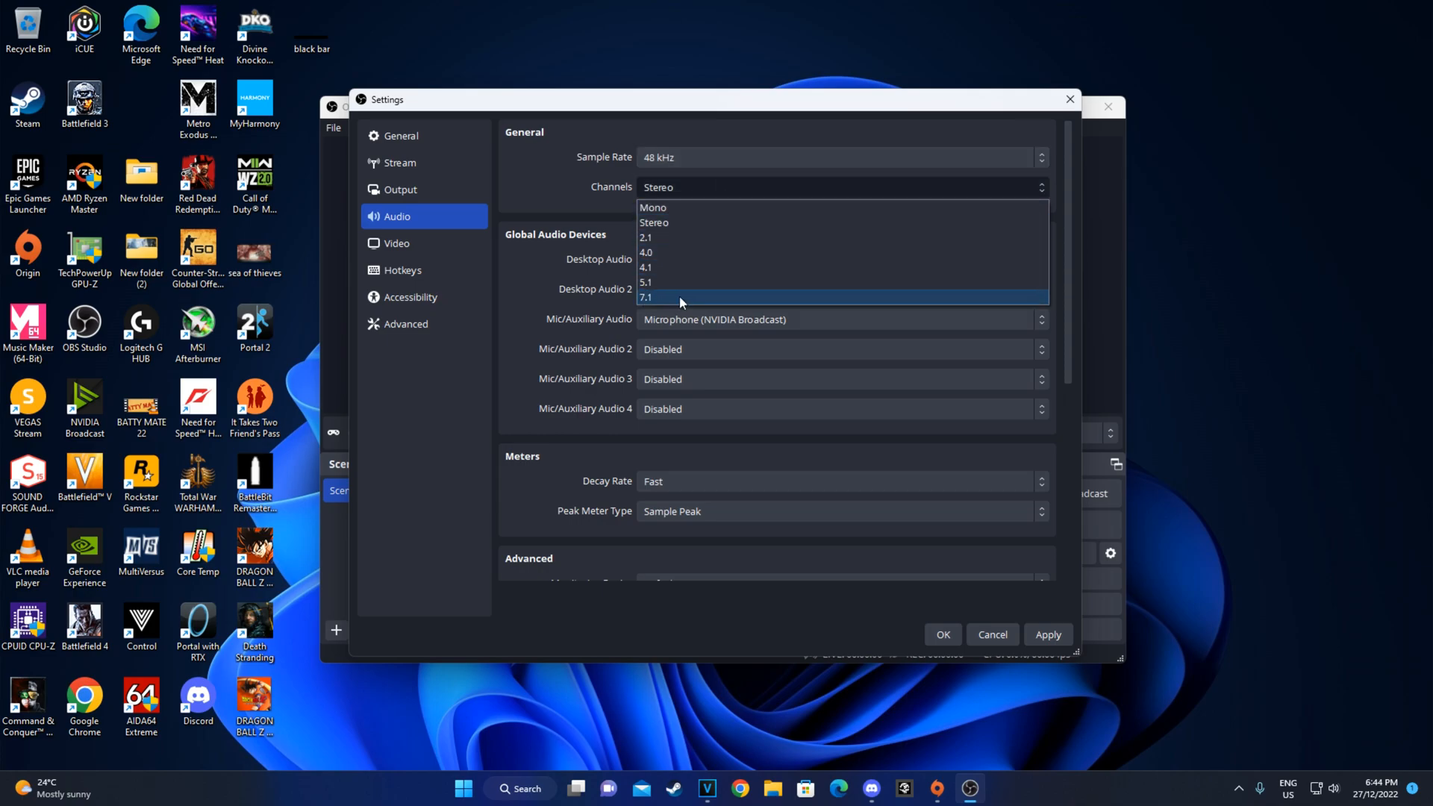
click(585, 191)
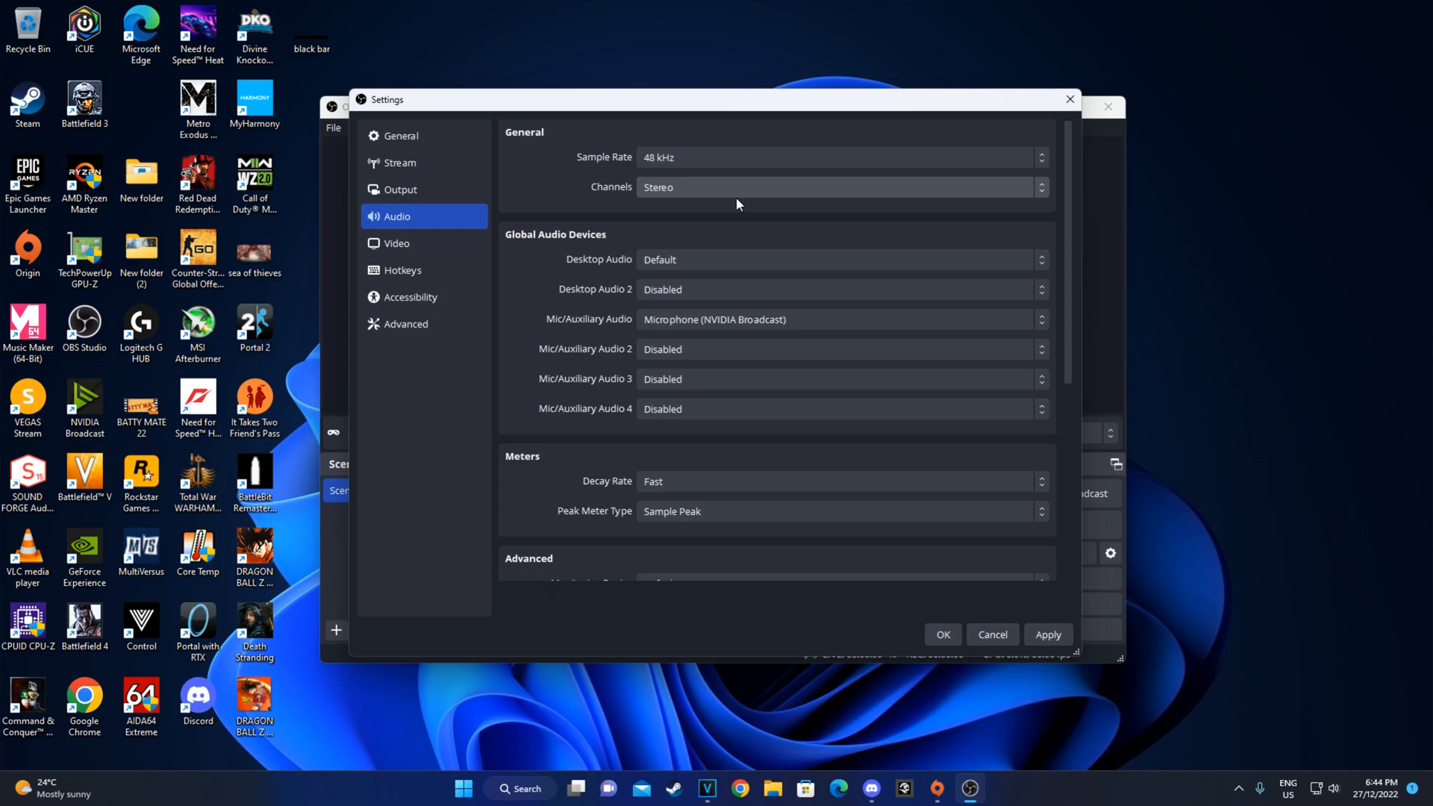
click(763, 191)
click(763, 190)
Step: Look through the remaining Audio settings and choose Microphone (NVIDIA Broadcast) as the first Mic/Auxiliary Audio device
scroll(580, 296, down, 1)
scroll(562, 312, down, 4)
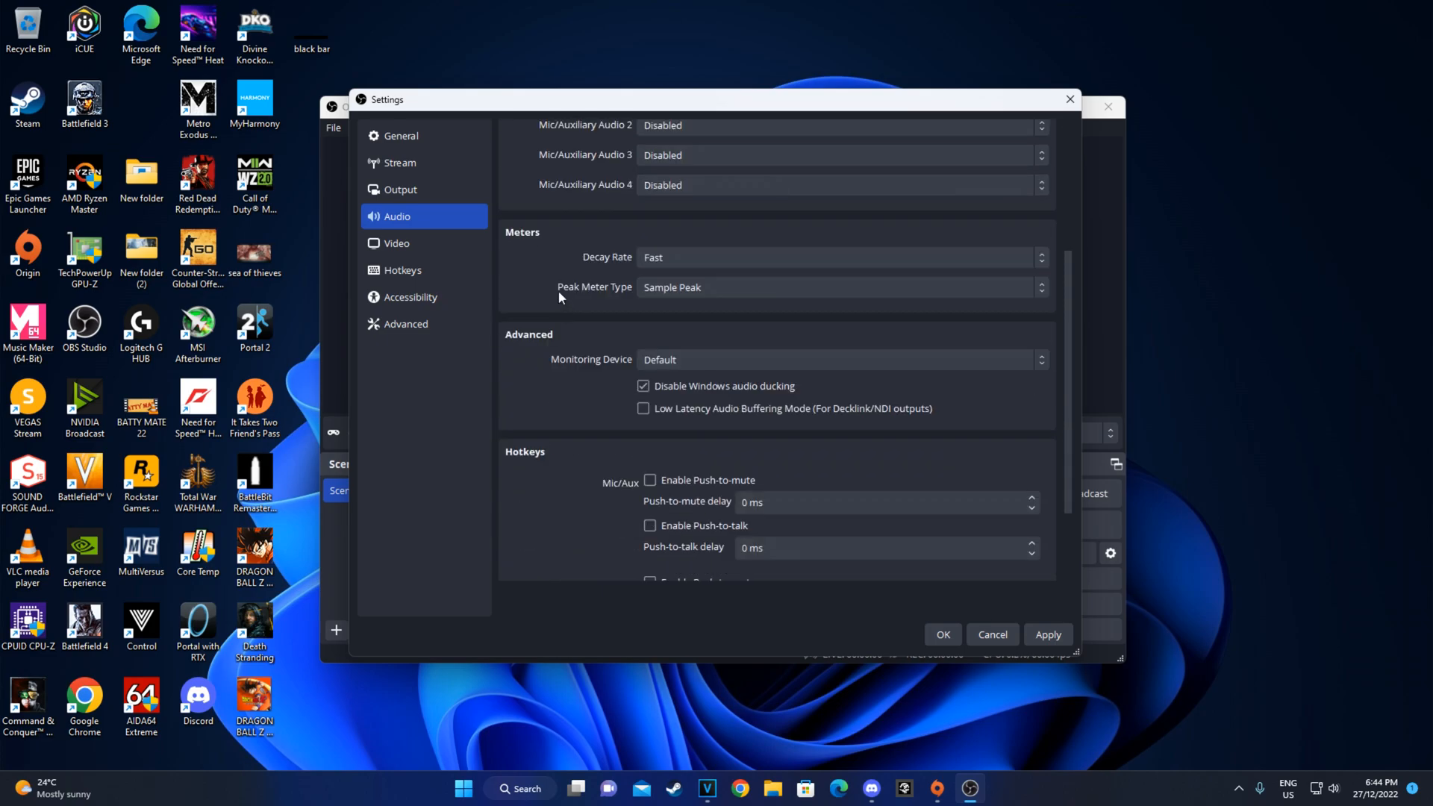
scroll(557, 299, up, 4)
click(724, 273)
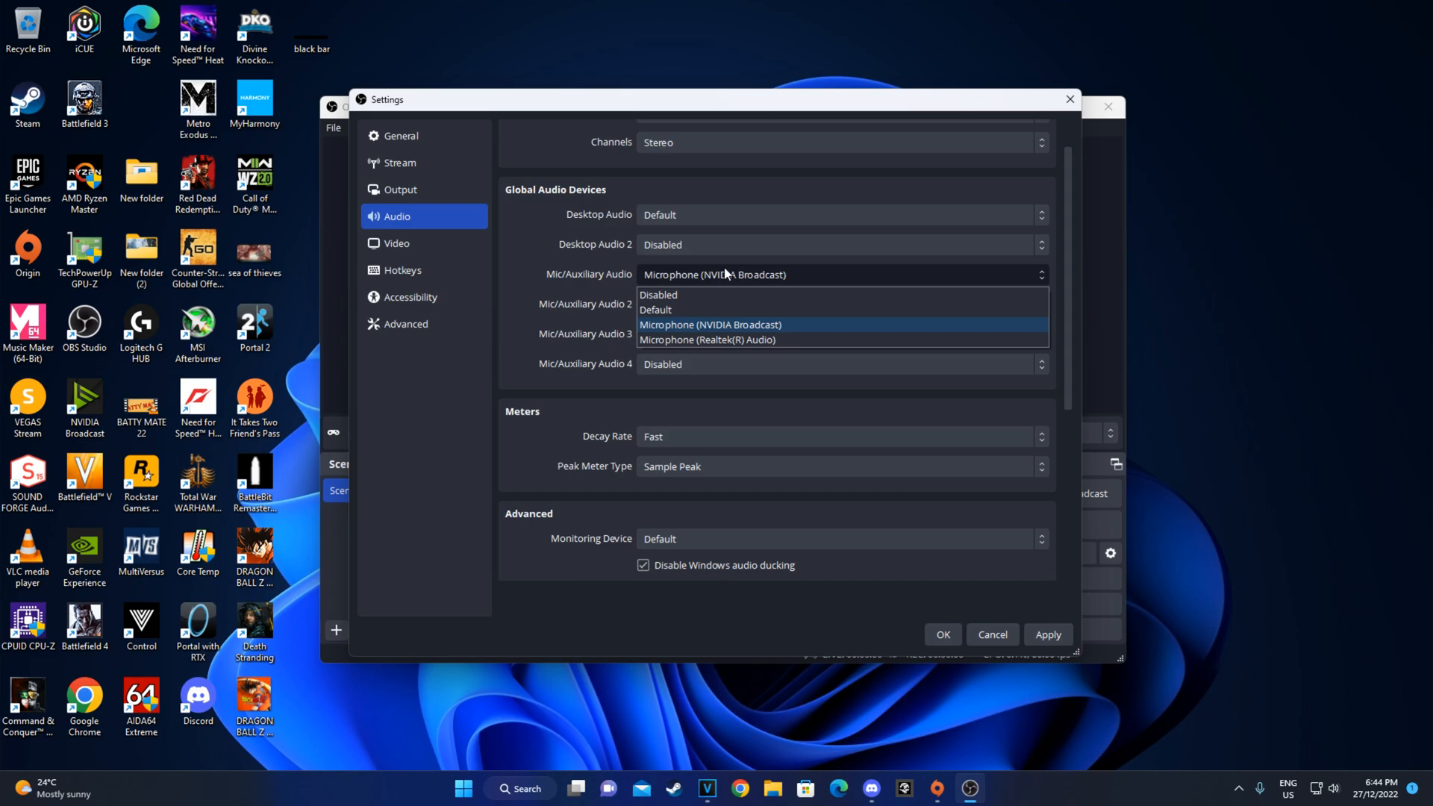
click(754, 325)
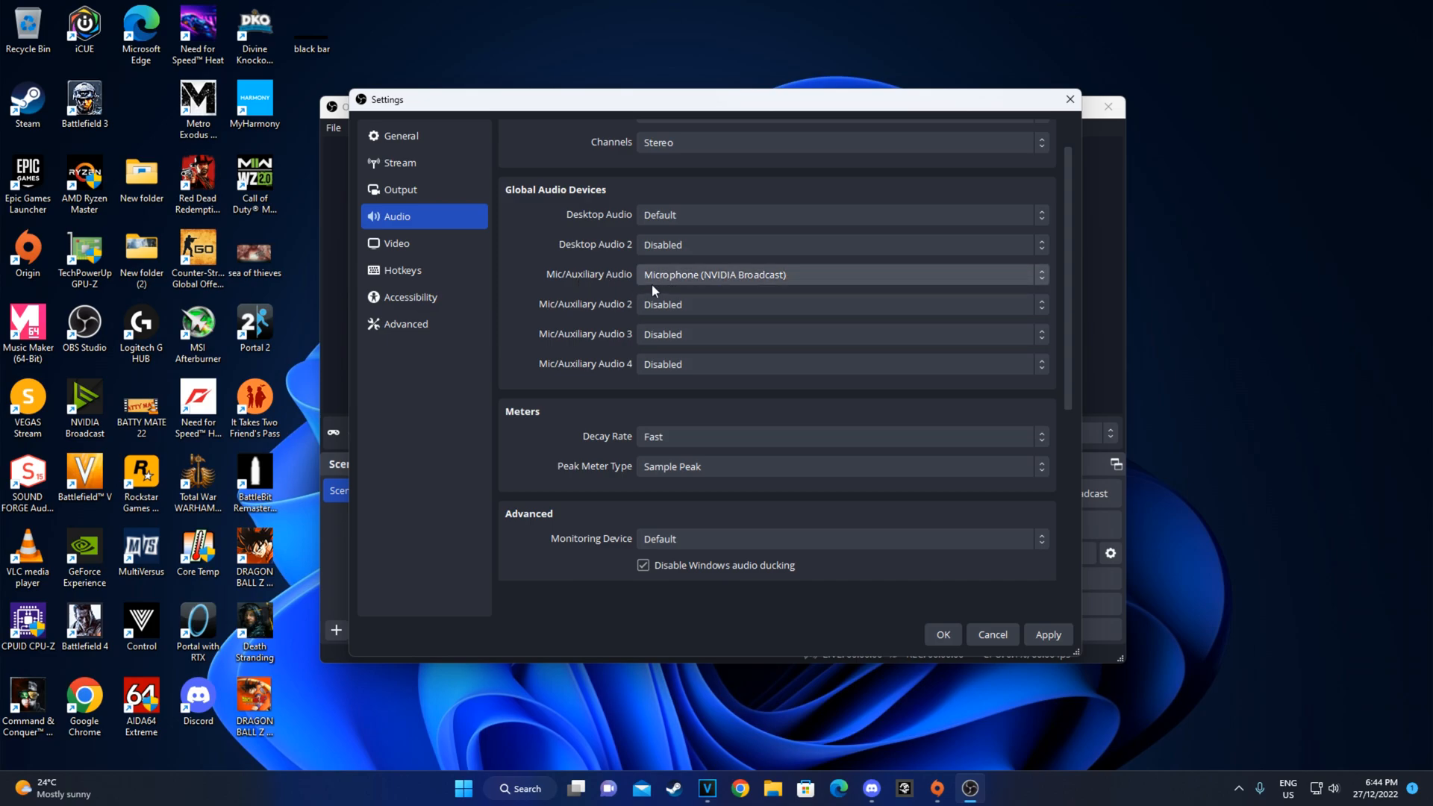
Step: Check the base canvas resolution choices in the Video settings and set the output (scaled) resolution to 1920x1080
click(443, 252)
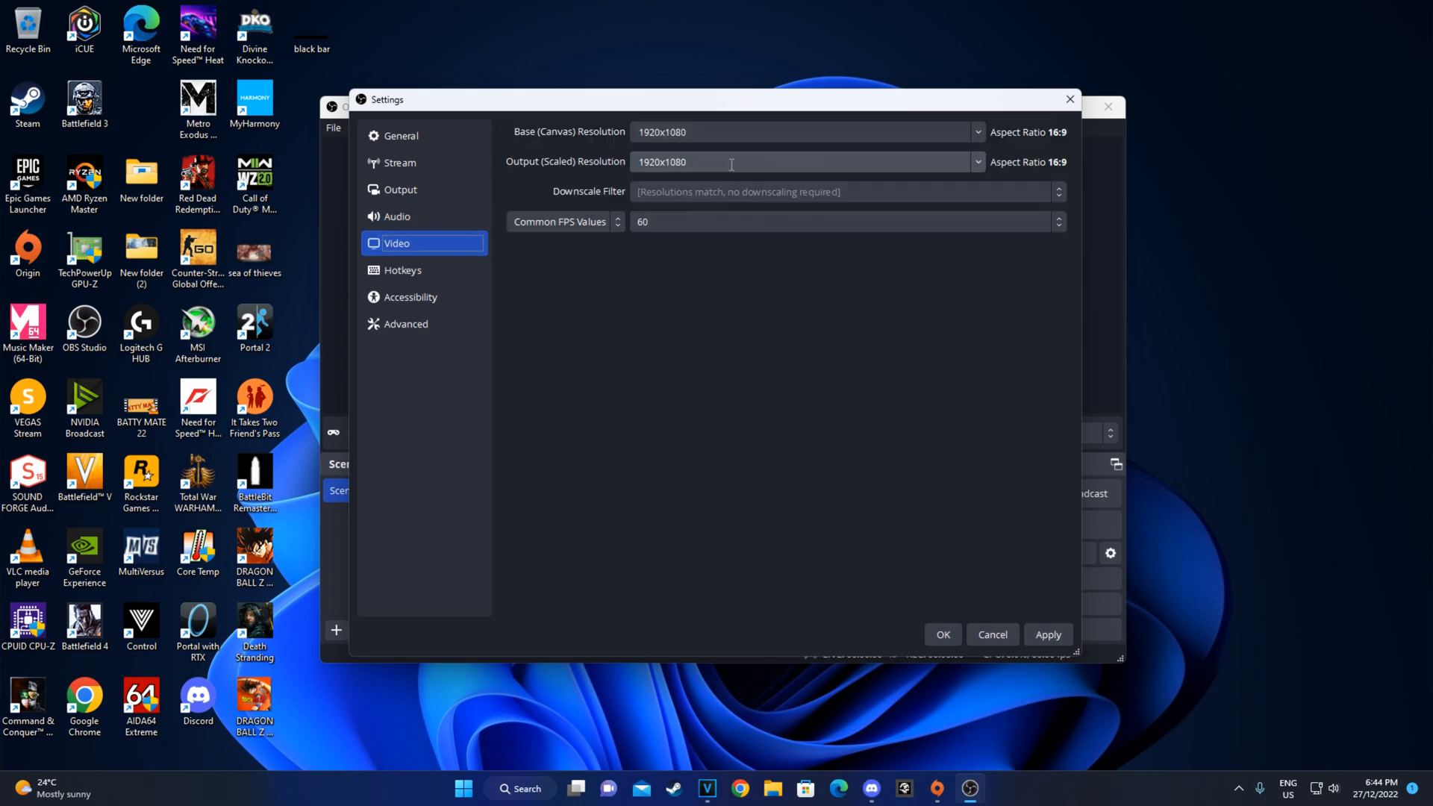
click(973, 130)
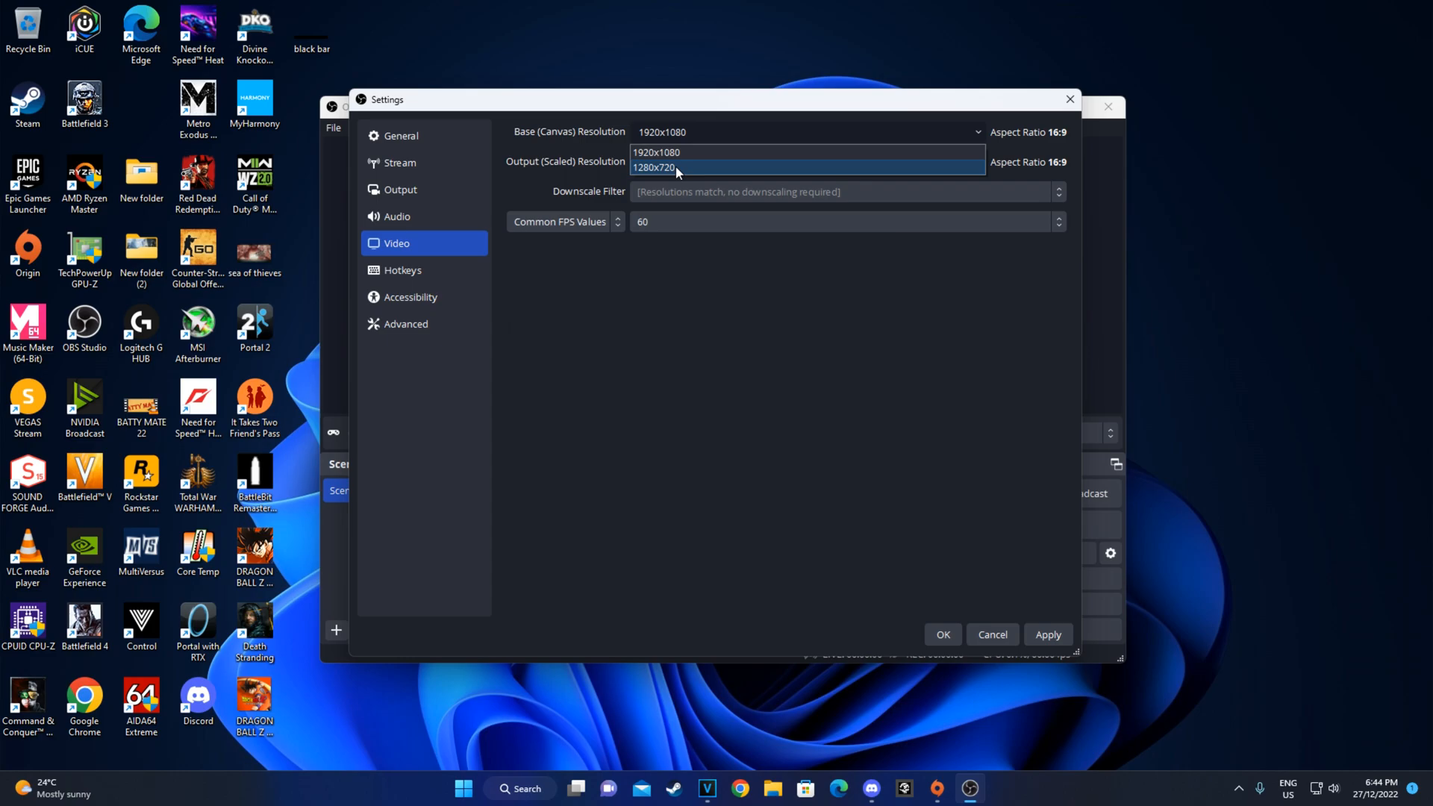
click(579, 149)
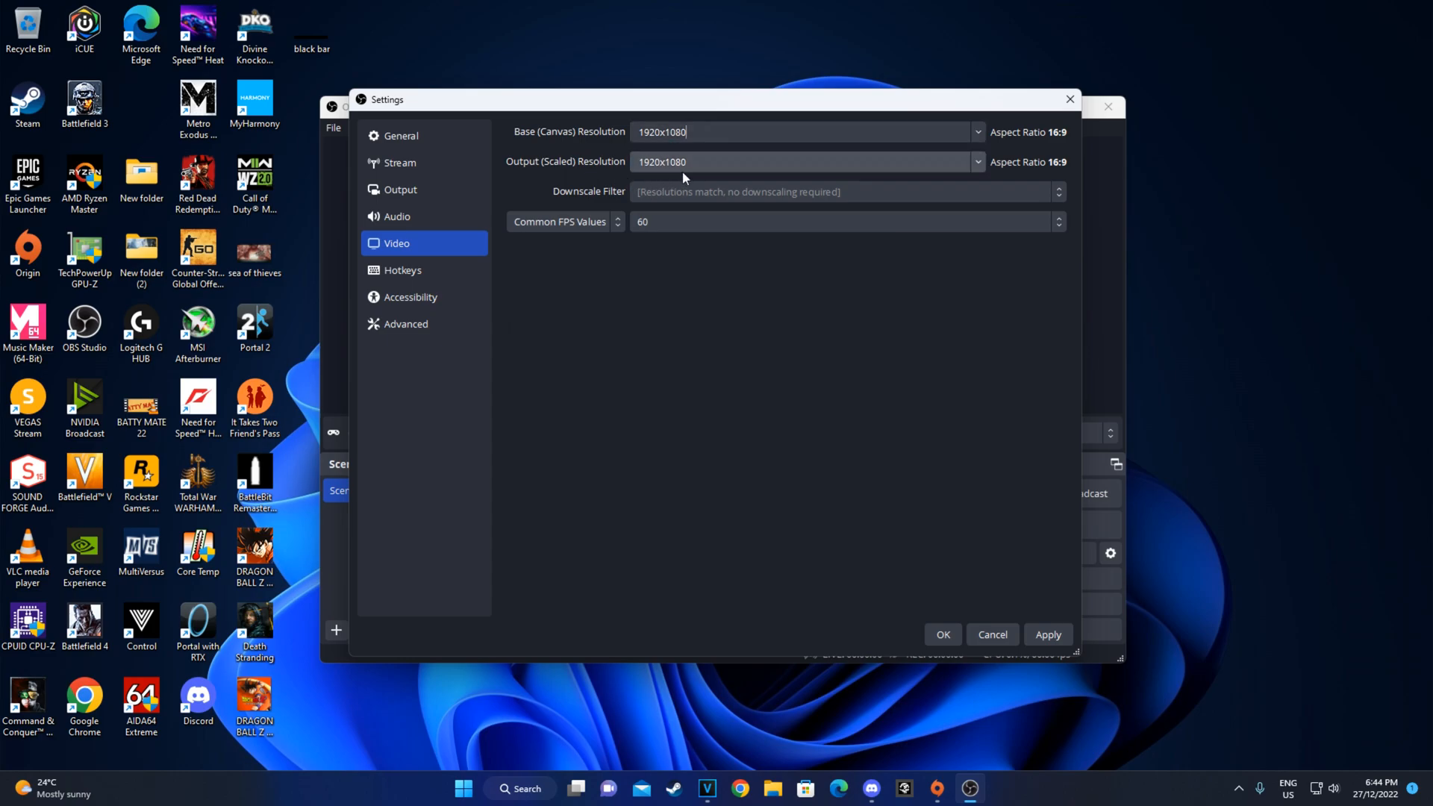
click(970, 160)
click(610, 155)
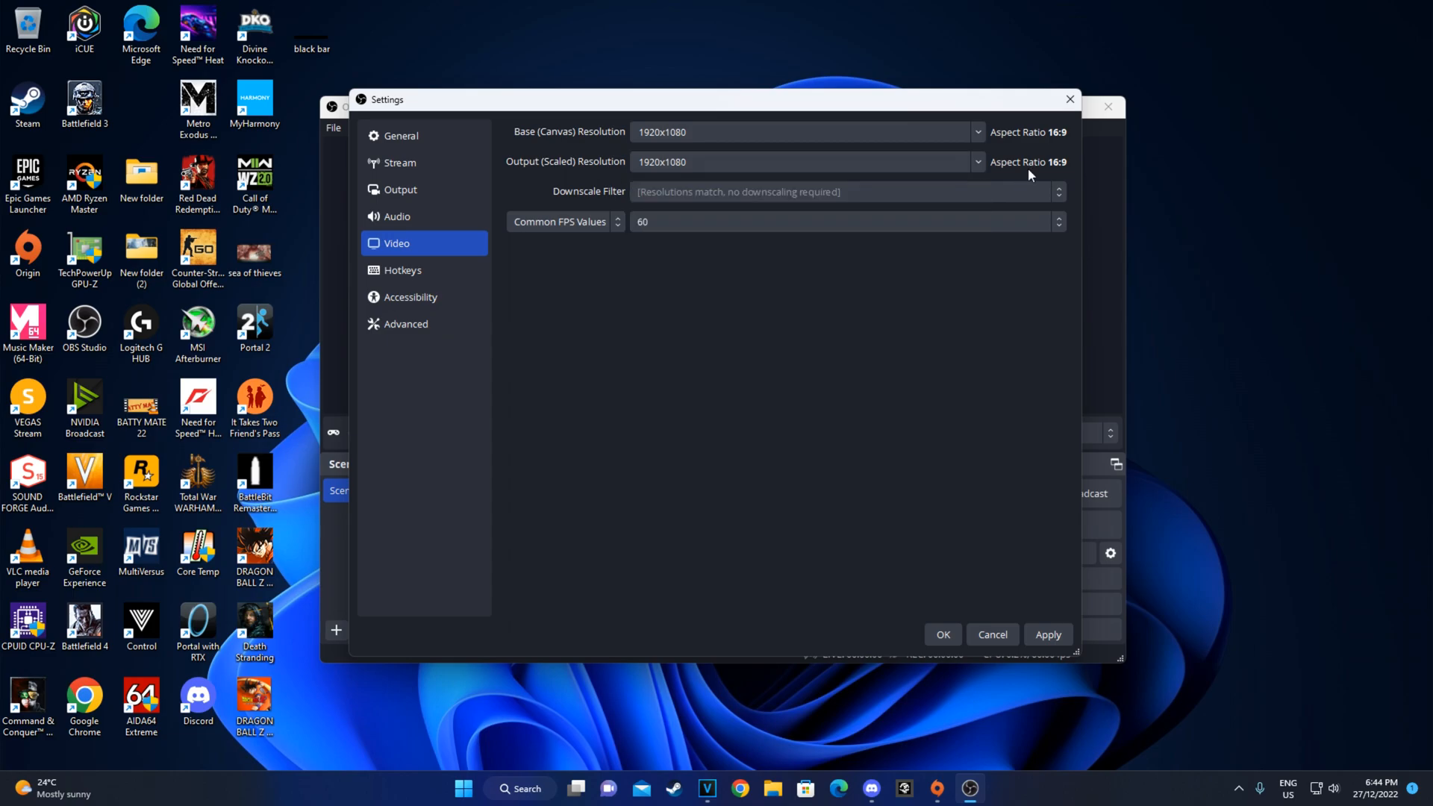
click(974, 162)
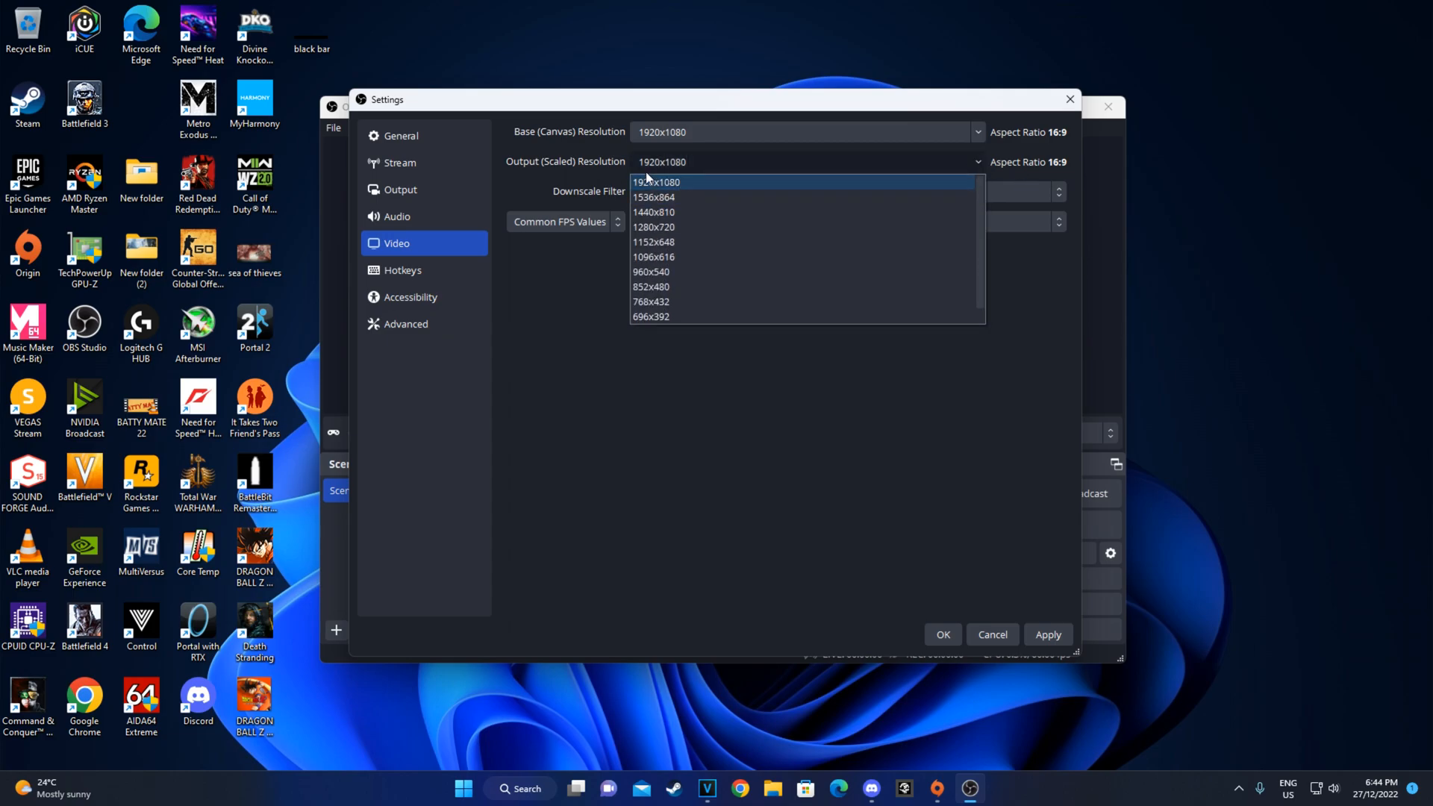
click(661, 181)
Step: Compare the resolutions offered for the base canvas with those offered for the scaled output
click(976, 132)
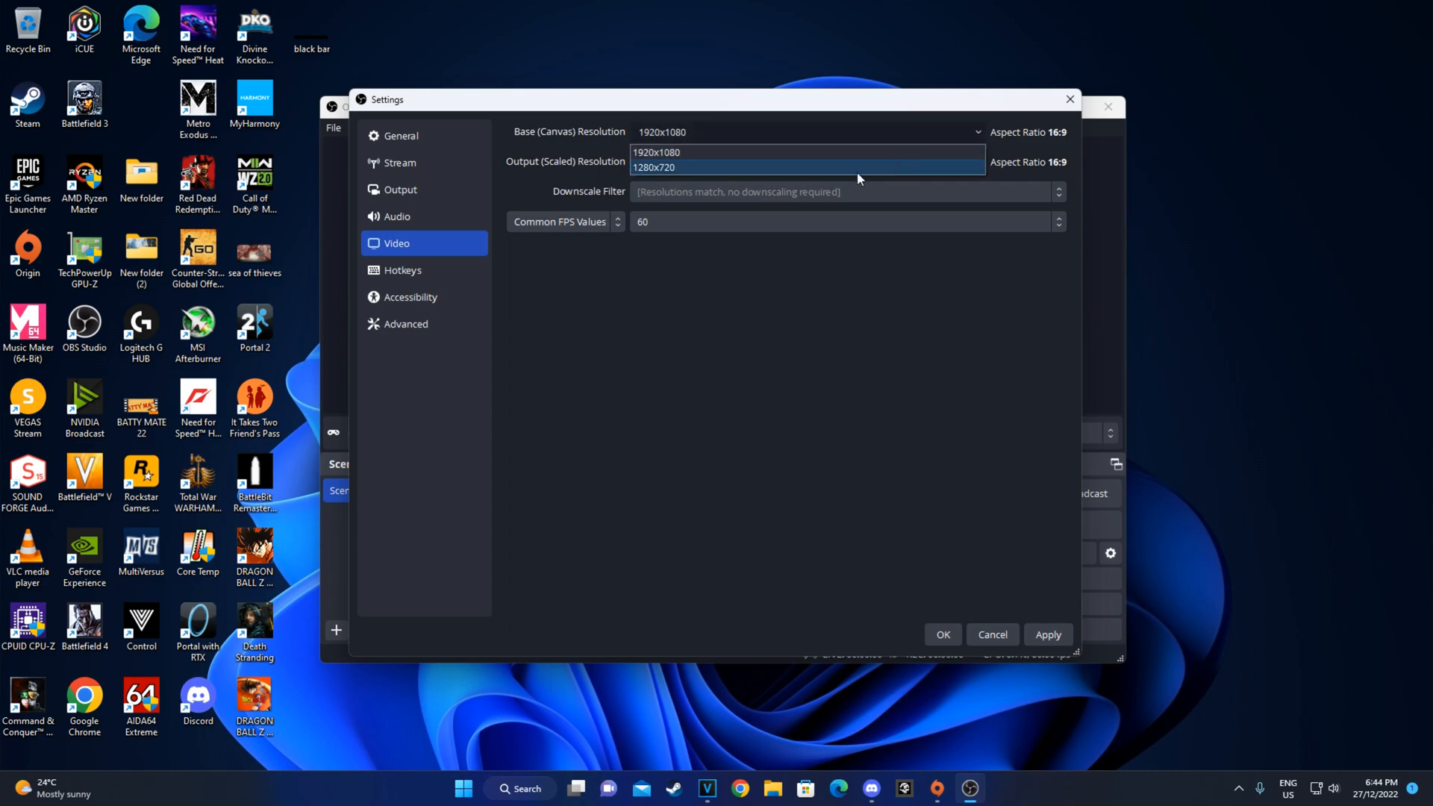
click(979, 162)
click(985, 164)
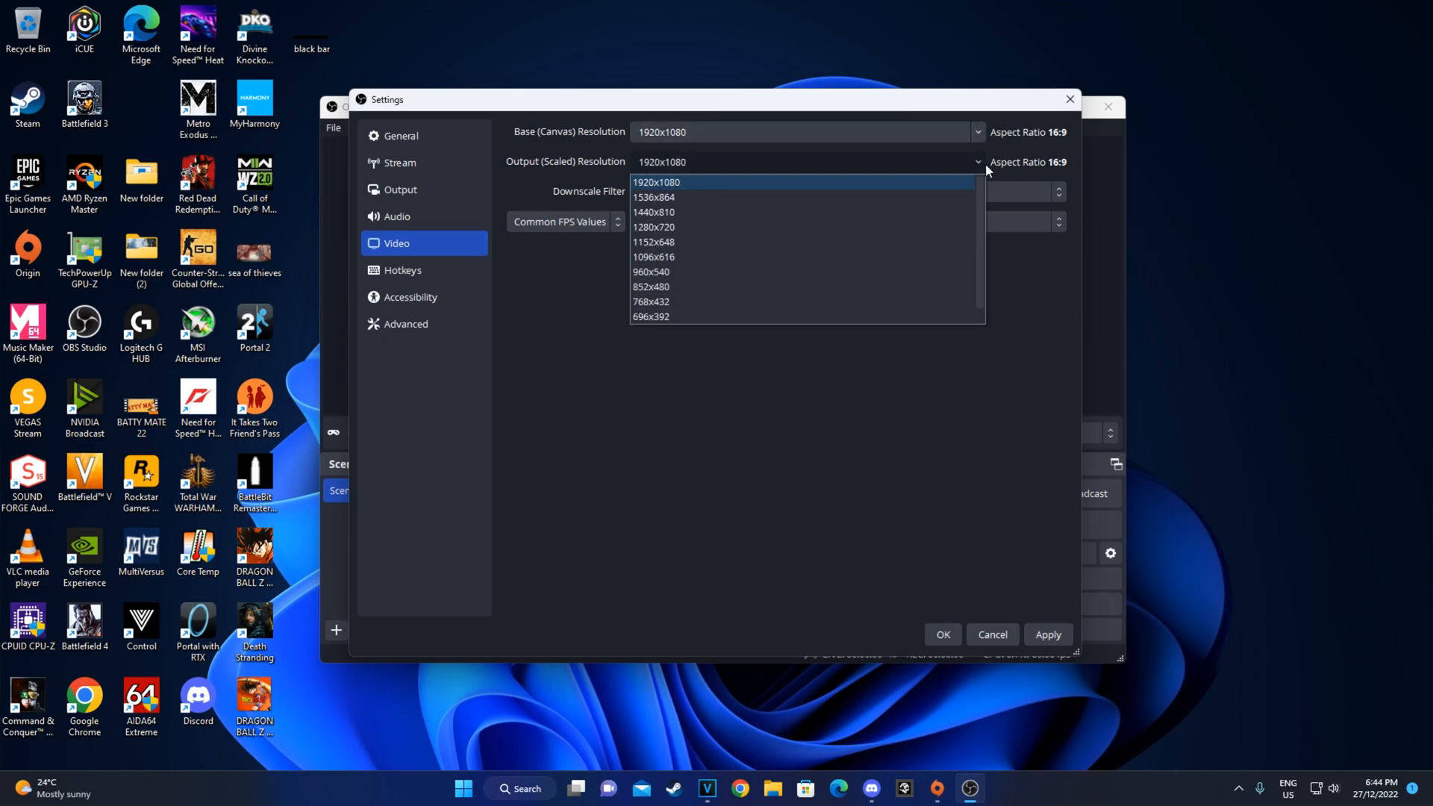
click(985, 163)
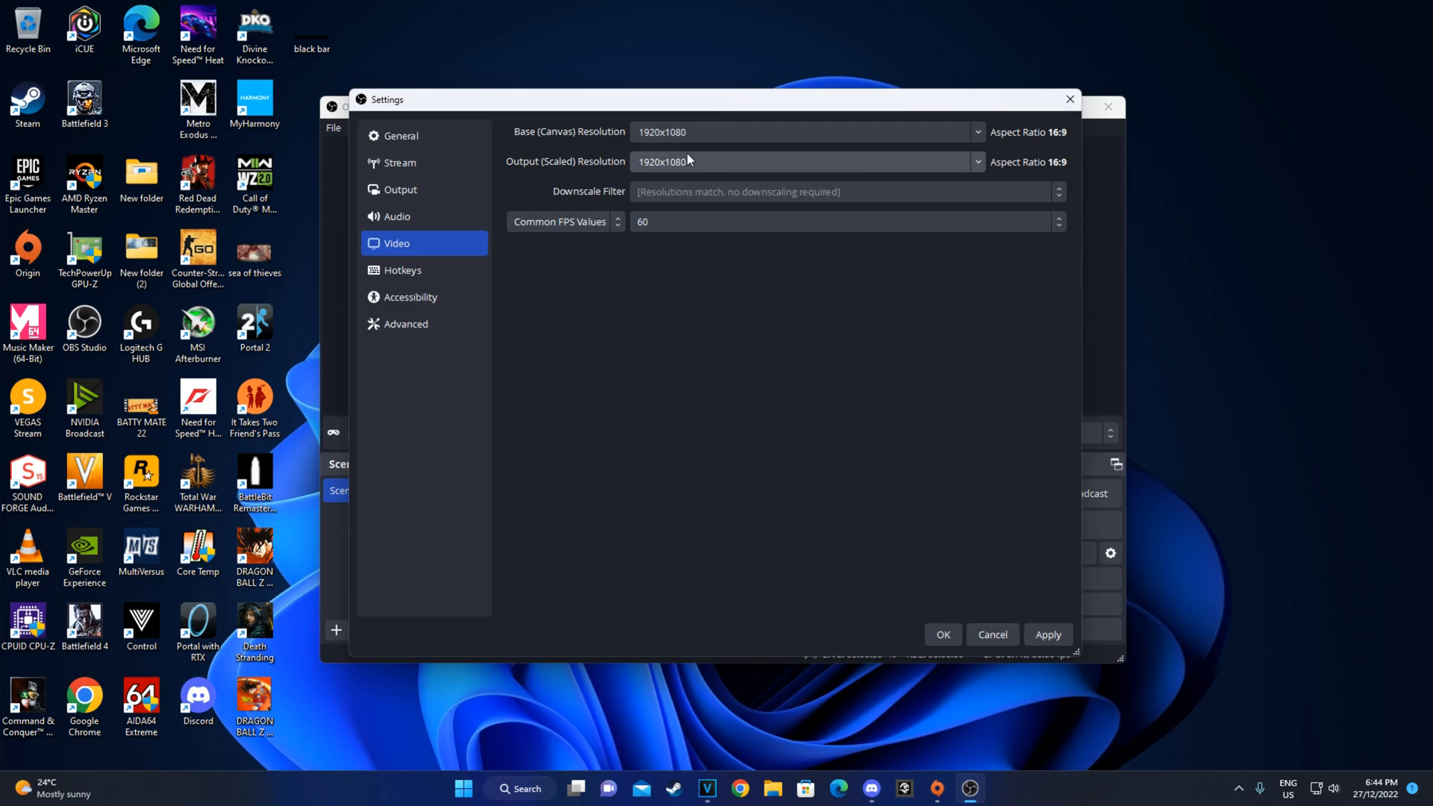
click(978, 134)
click(978, 136)
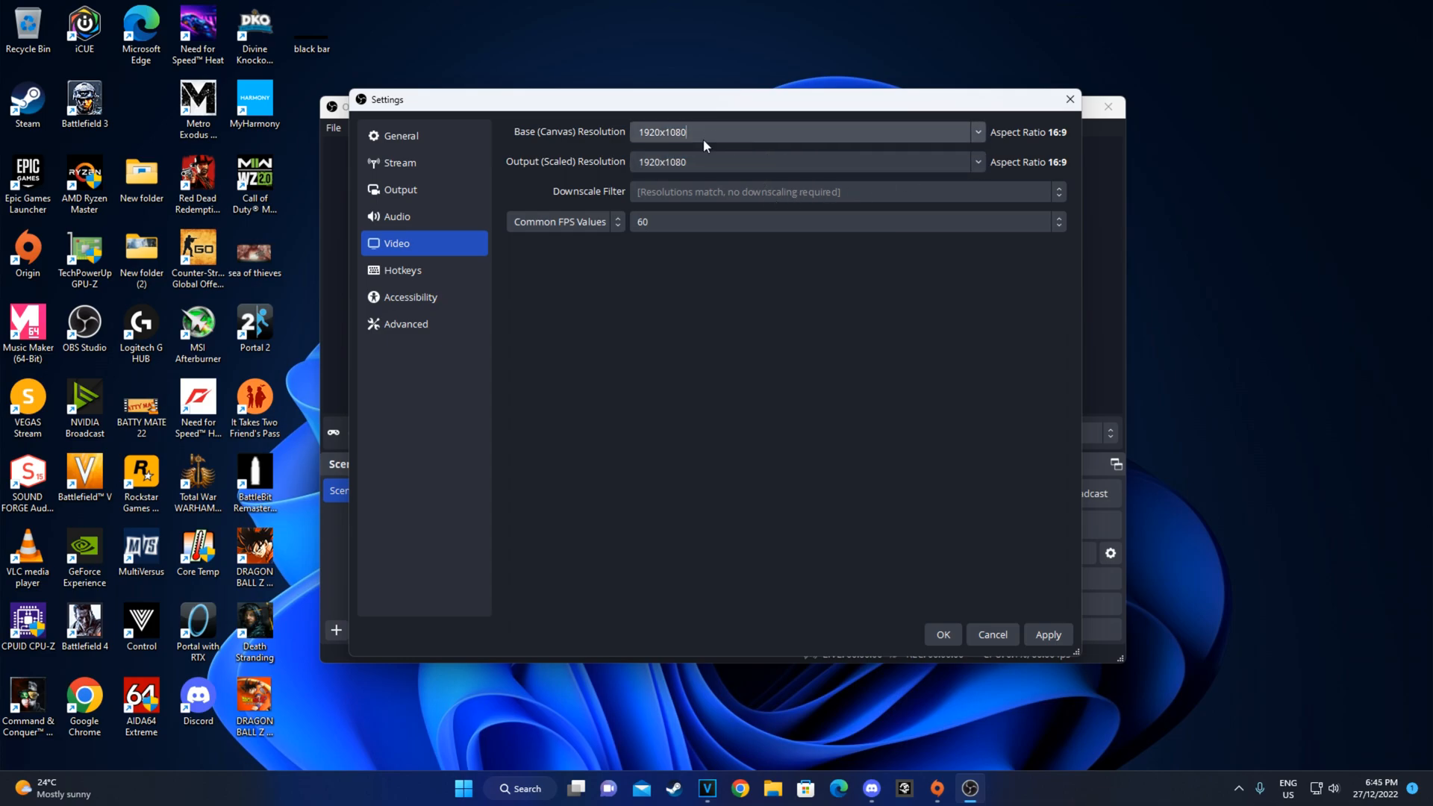
click(733, 162)
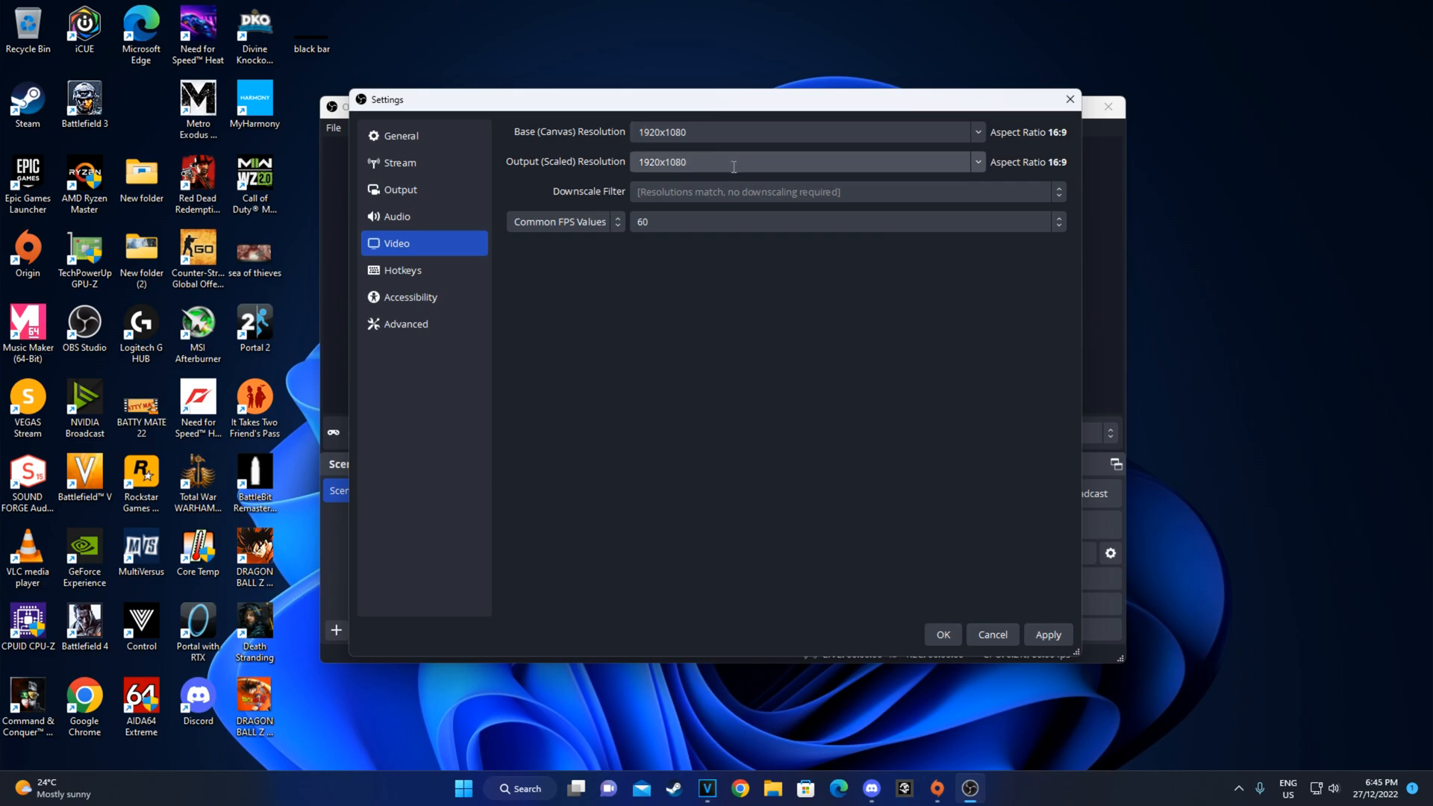
Step: Examine the list of common FPS values for the video, keeping 60
click(686, 226)
click(579, 410)
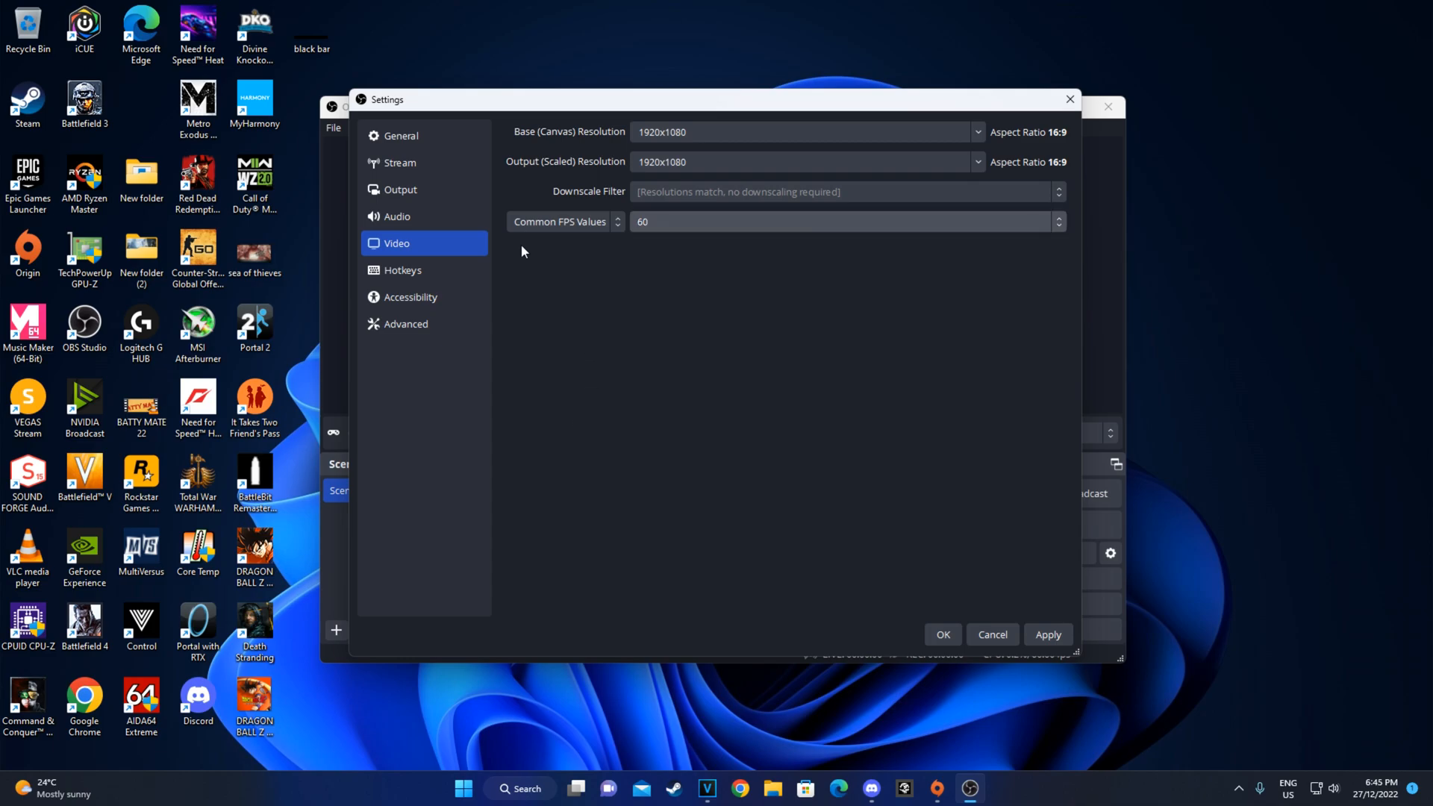
click(698, 227)
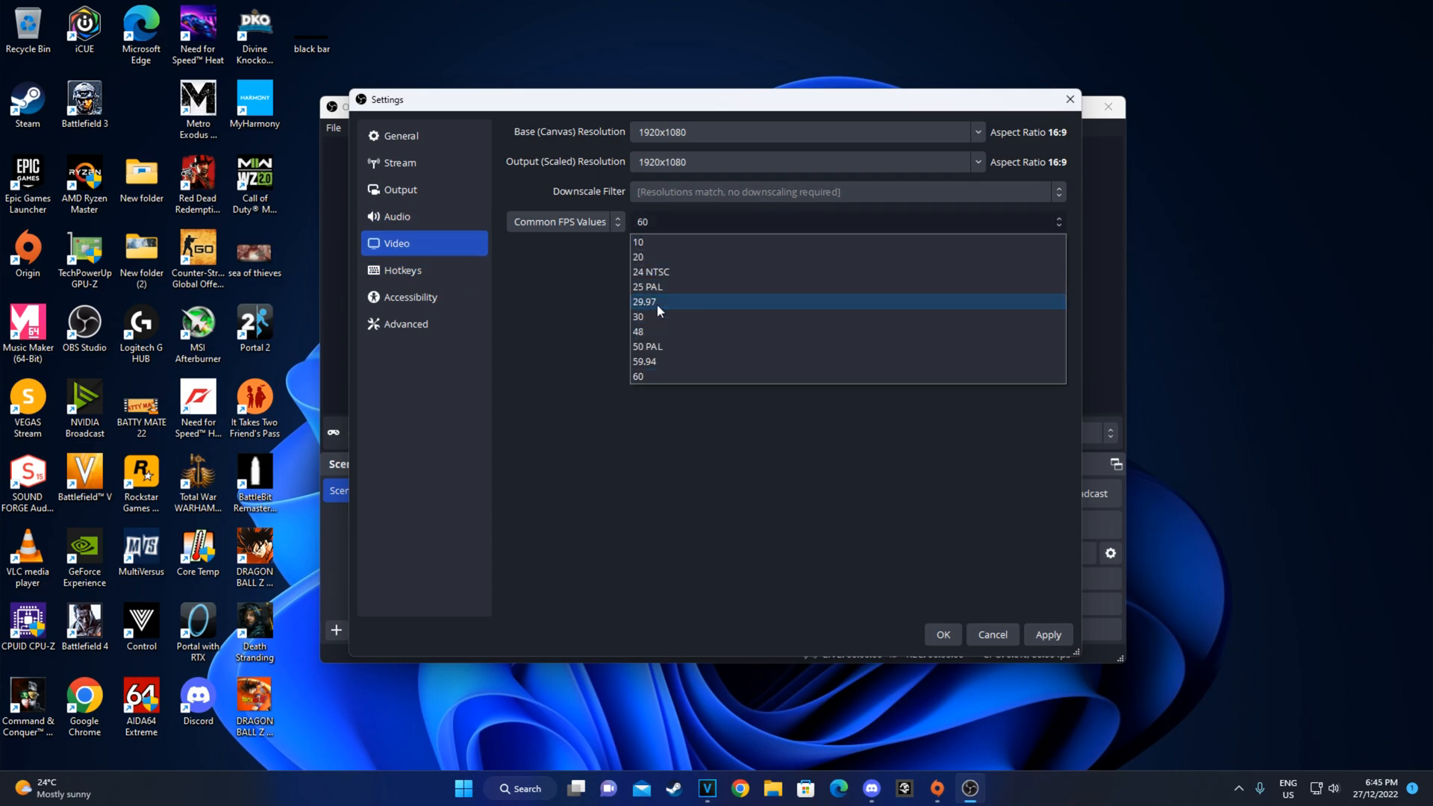
click(579, 329)
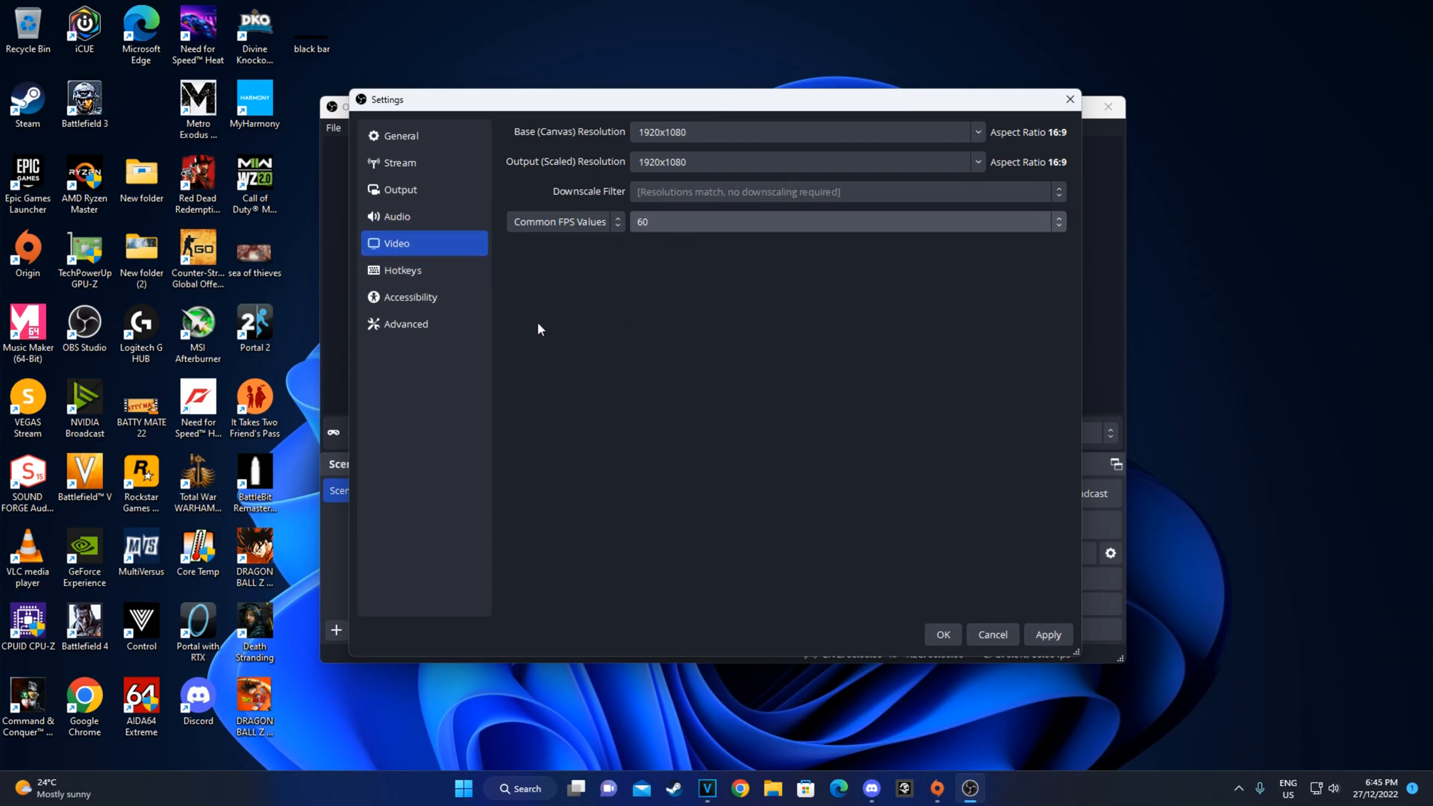
Step: Glance through the Hotkeys and Accessibility settings and bring up the Advanced settings
click(446, 273)
click(449, 295)
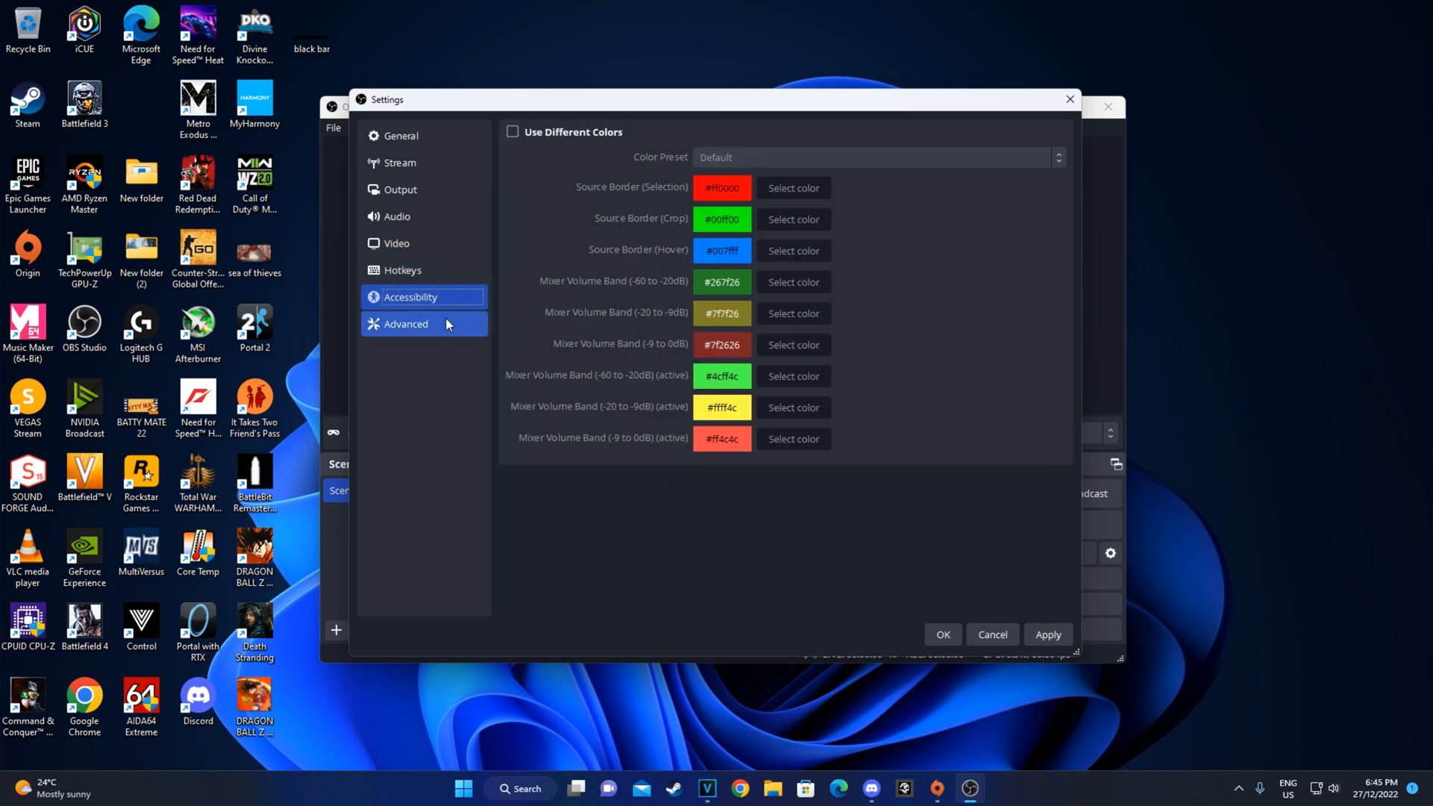
click(446, 323)
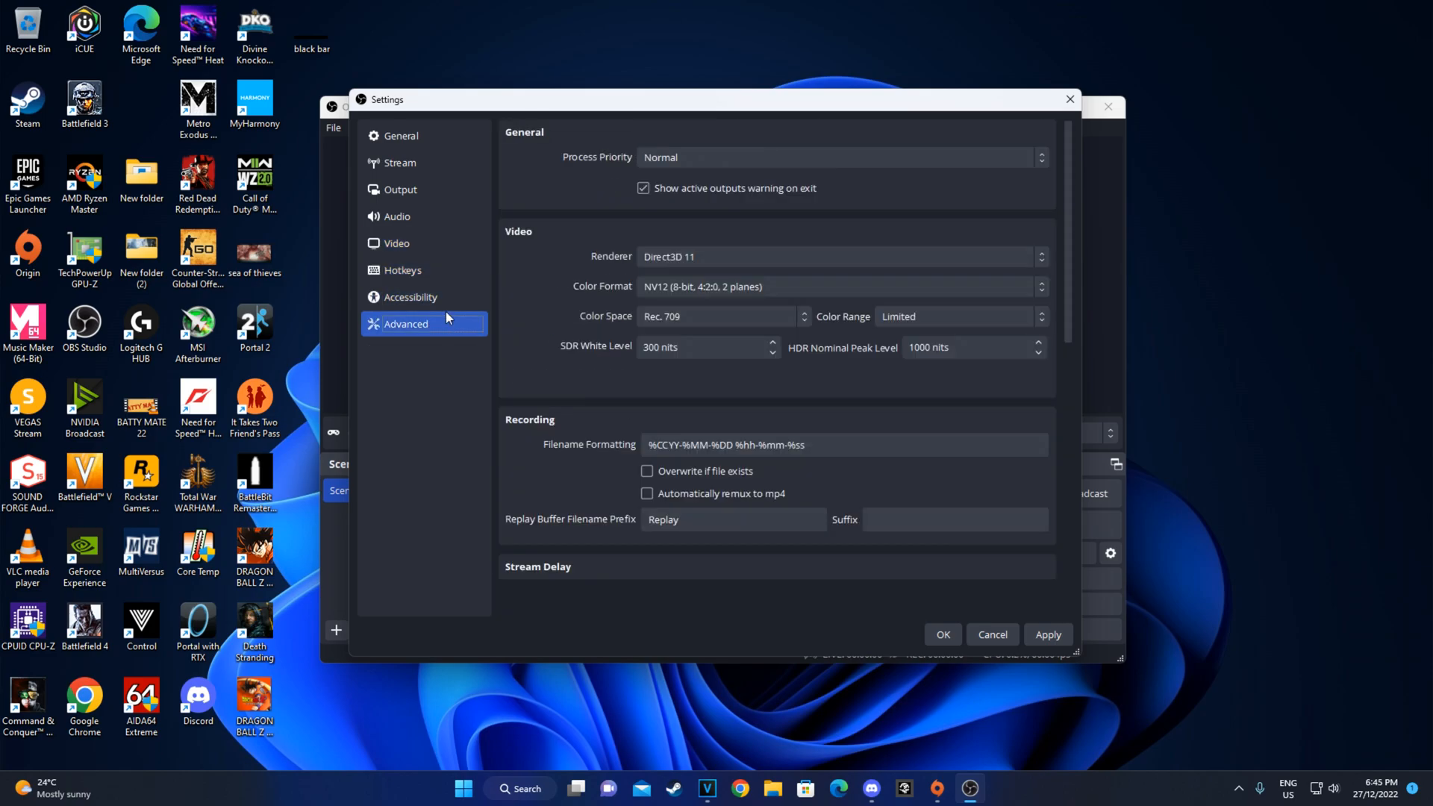
Step: Examine the process priority choices in the Advanced settings, keeping Normal
click(757, 167)
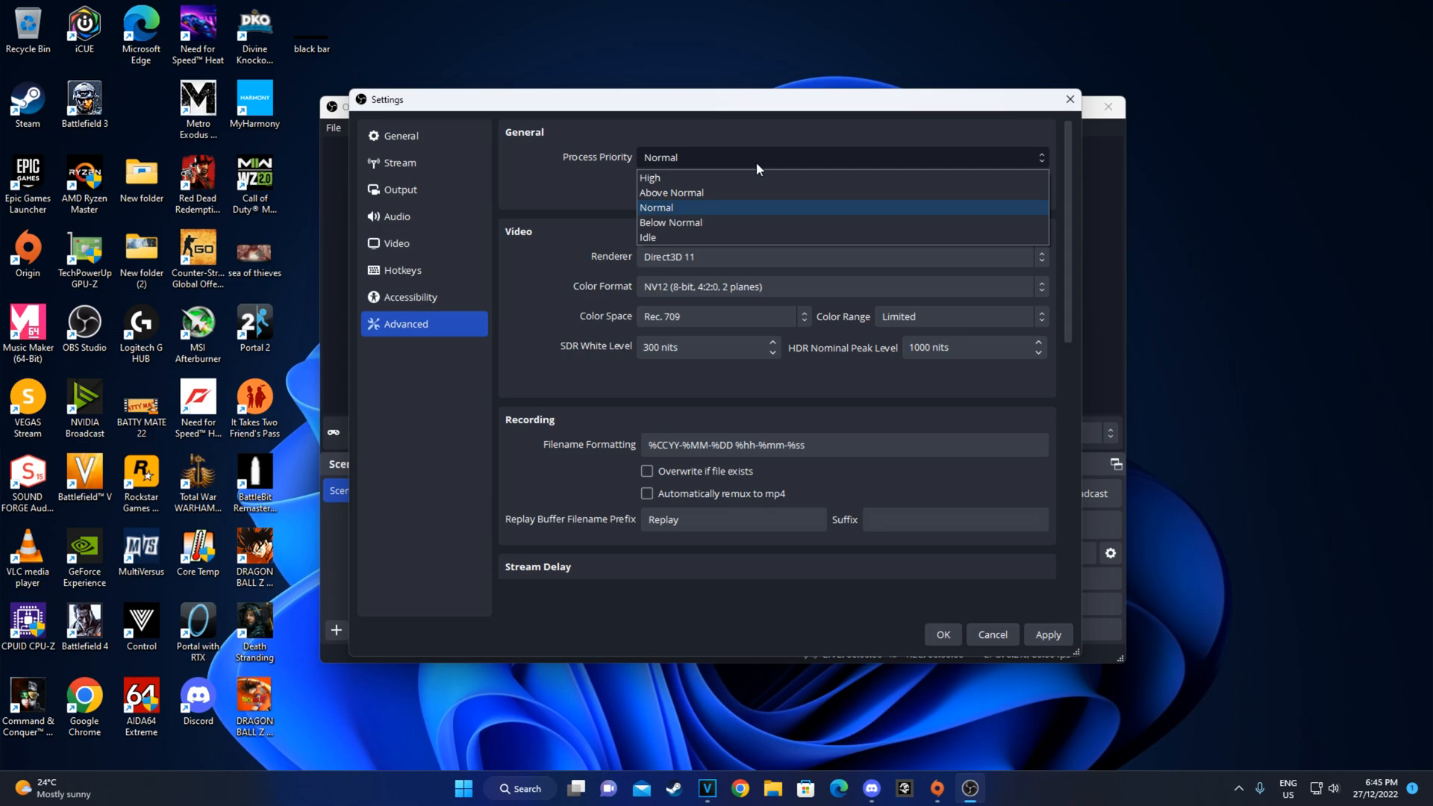
click(725, 203)
click(728, 159)
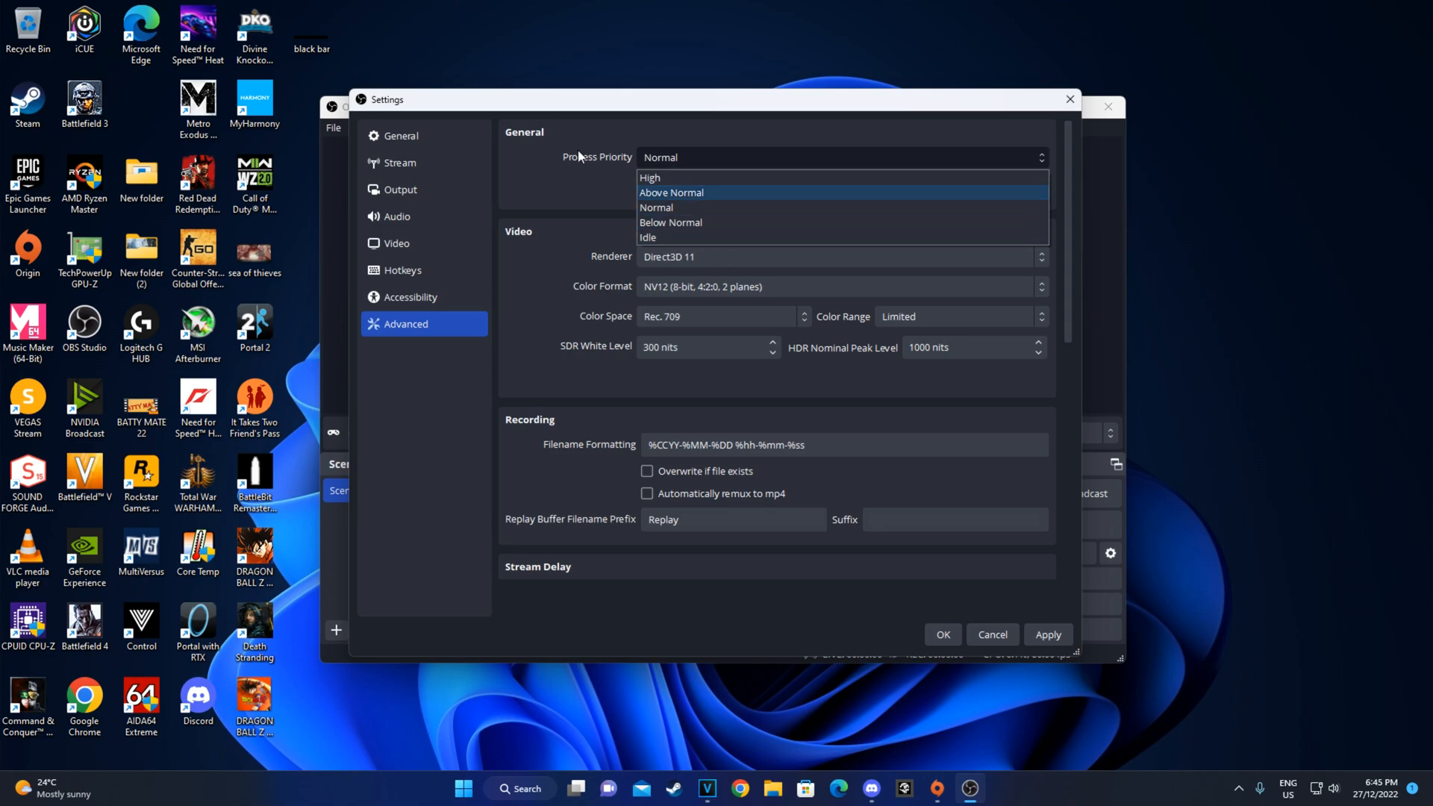
click(559, 121)
click(684, 159)
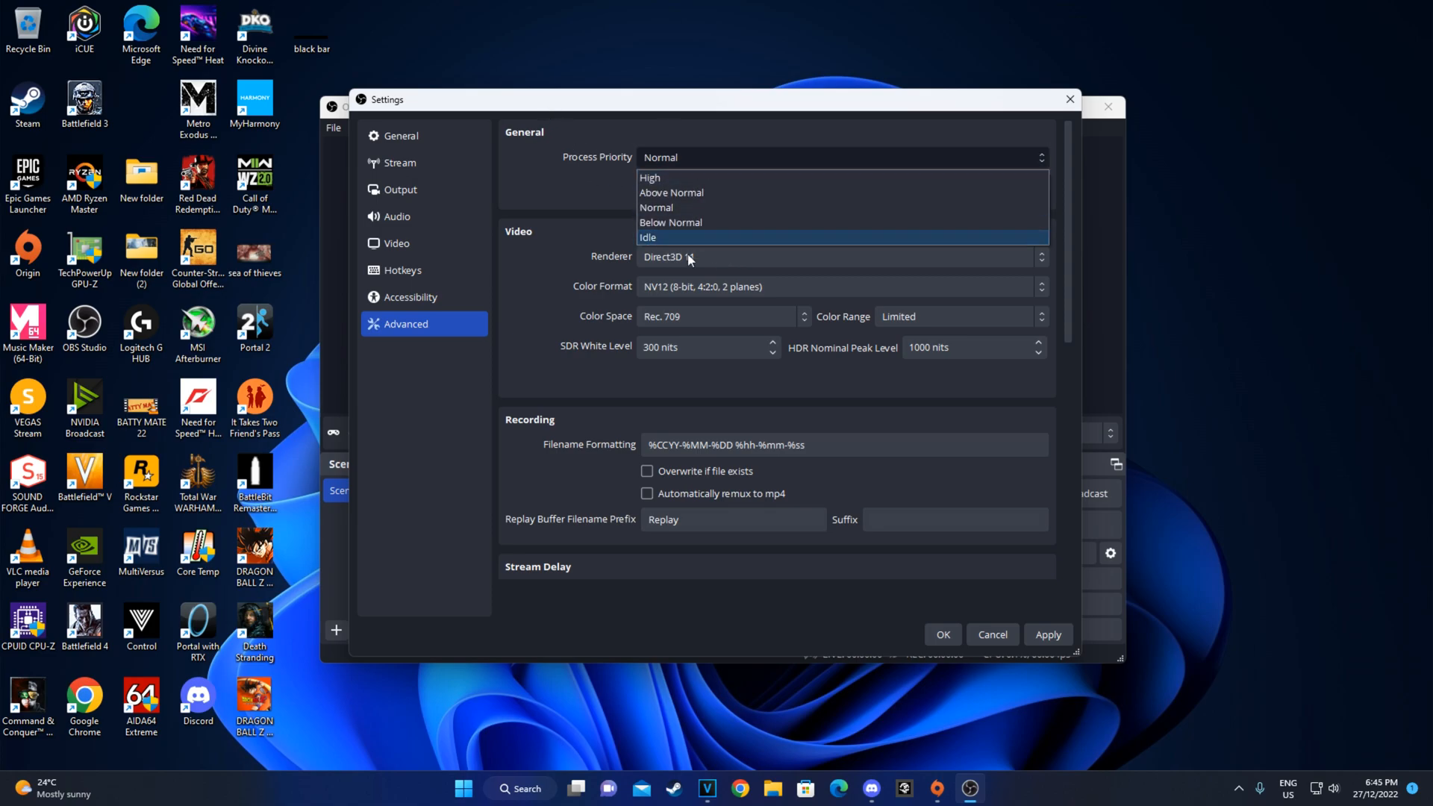
click(587, 226)
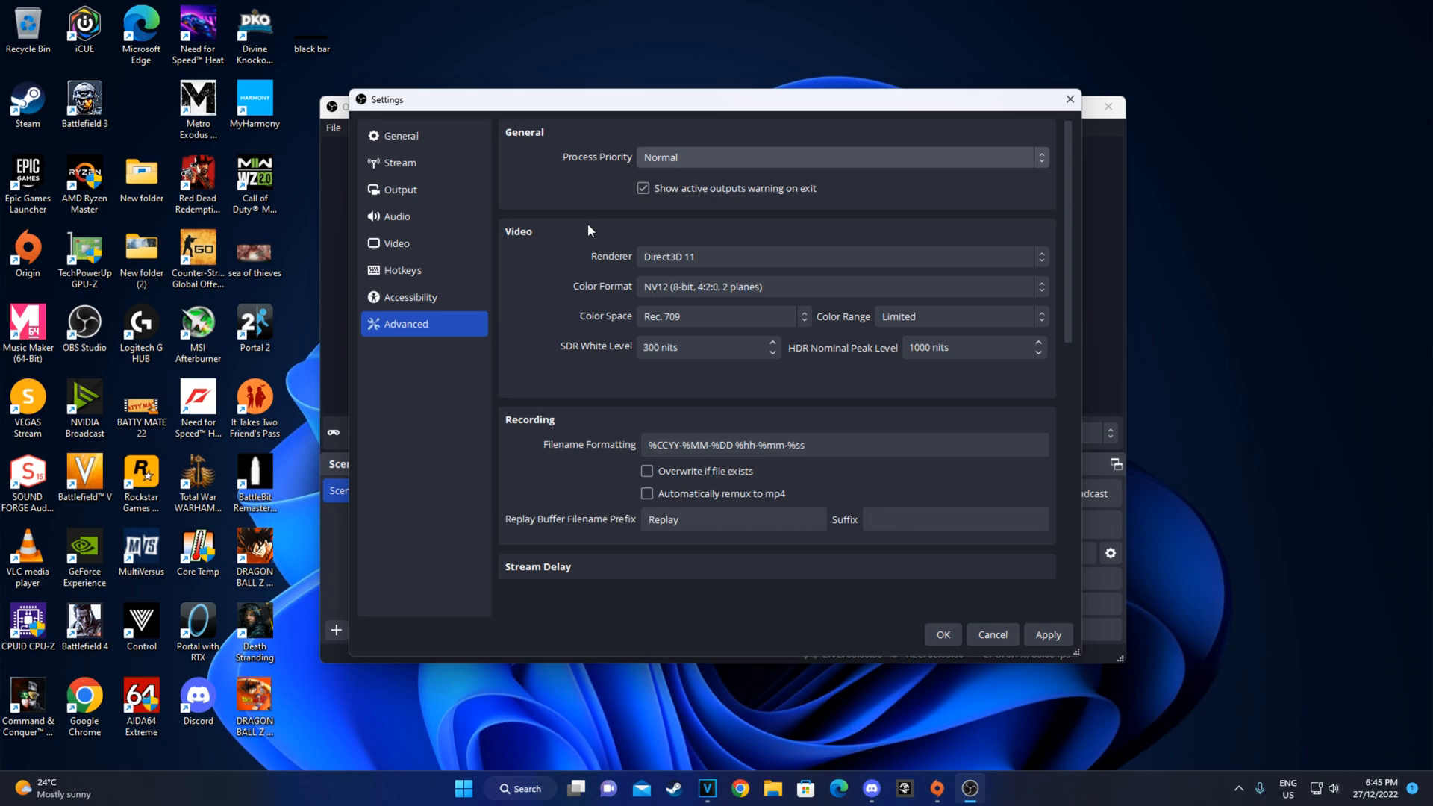
click(691, 155)
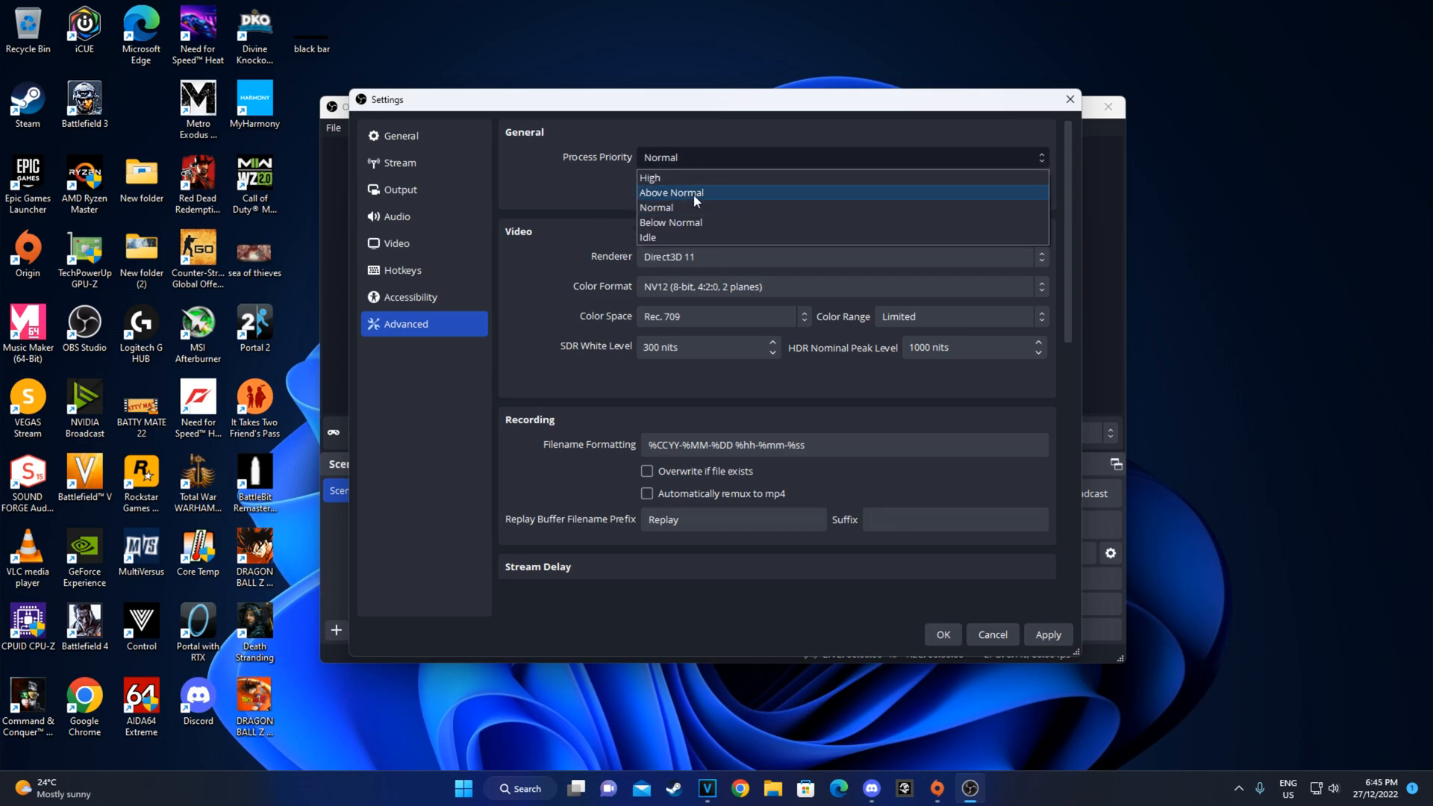
click(570, 198)
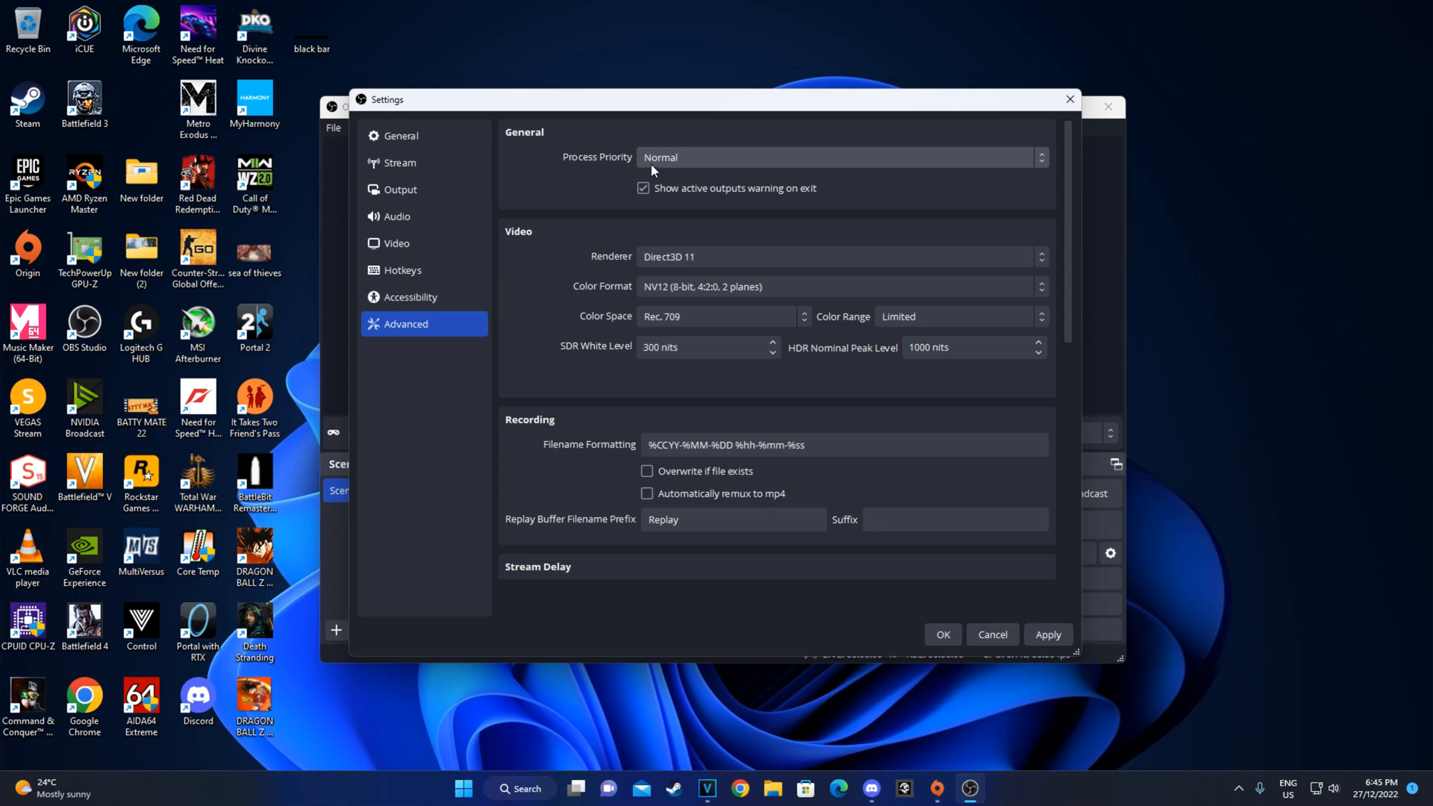
Step: Look through the remaining Advanced settings down to Network and Sources, and save the settings
scroll(821, 360, down, 5)
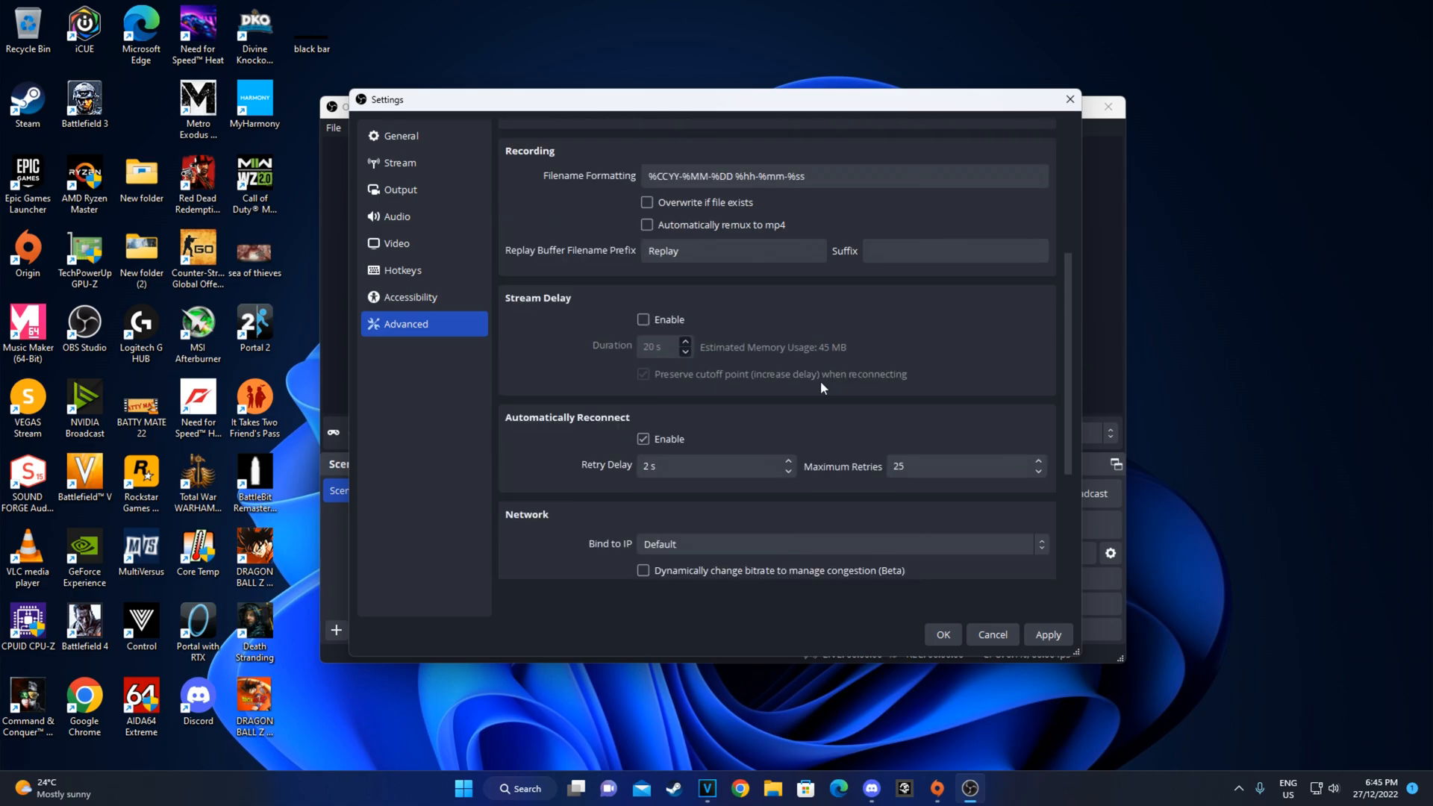
scroll(789, 423, down, 5)
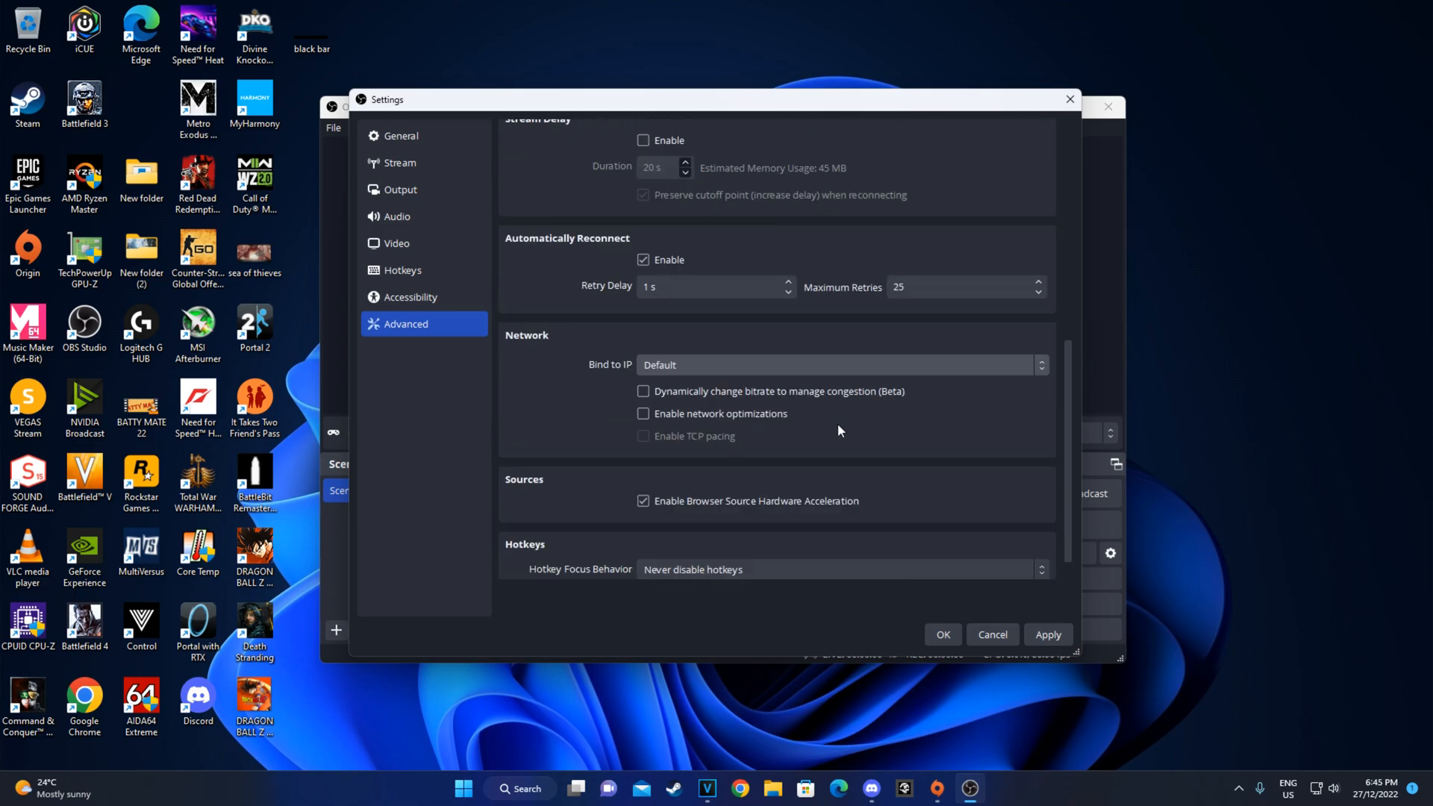
click(943, 635)
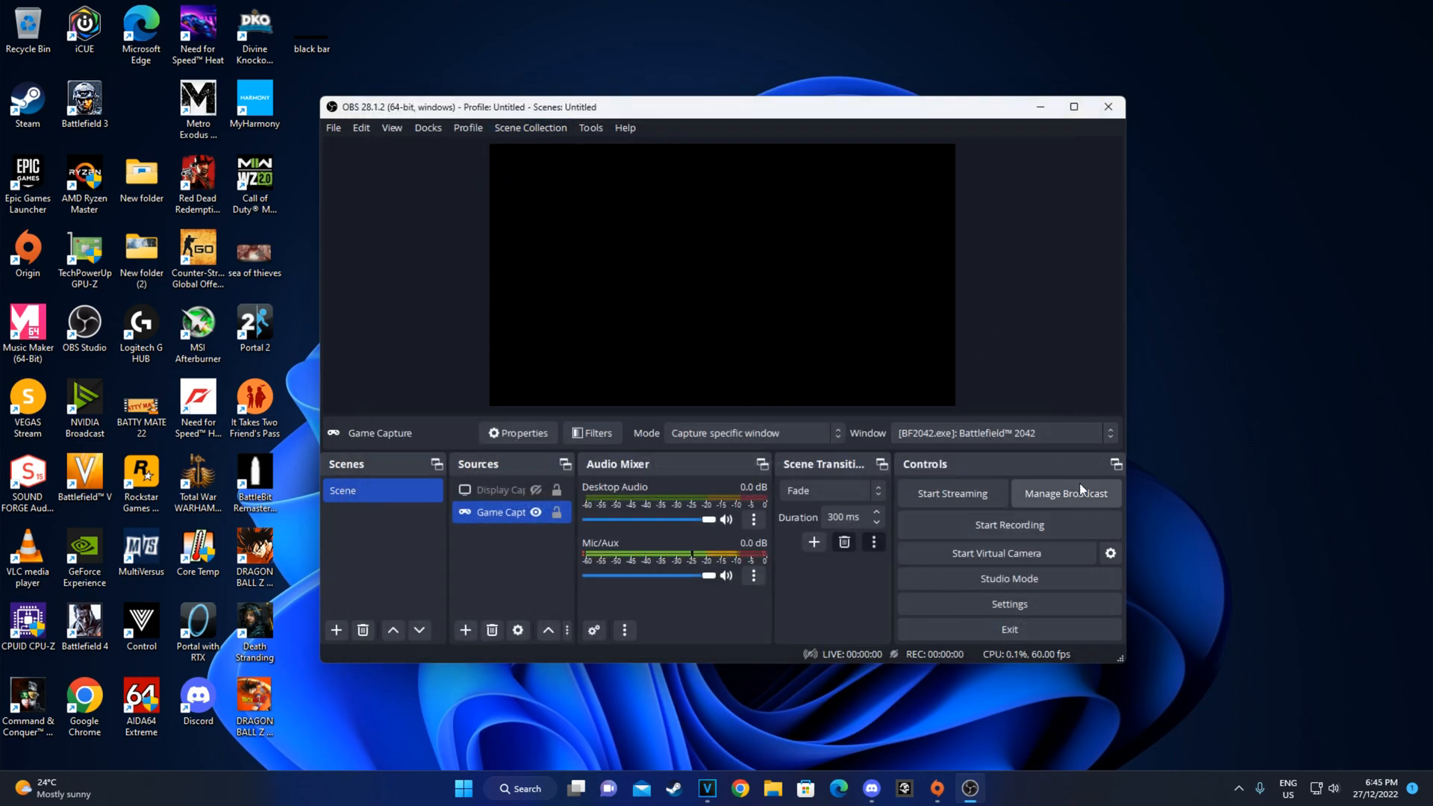
Step: Try to start streaming and bring up the YouTube broadcast setup for a new broadcast
click(1079, 505)
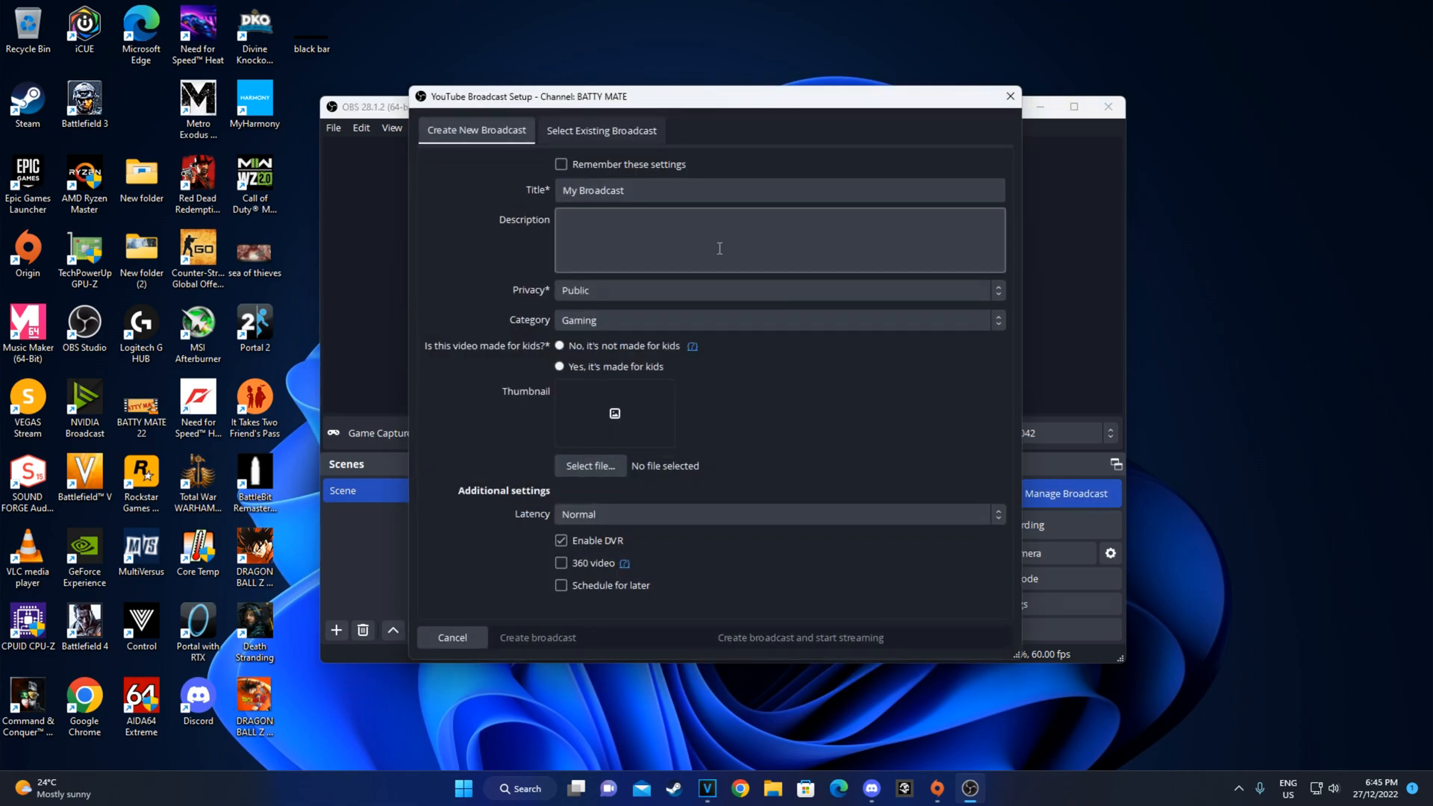
click(1010, 96)
click(970, 495)
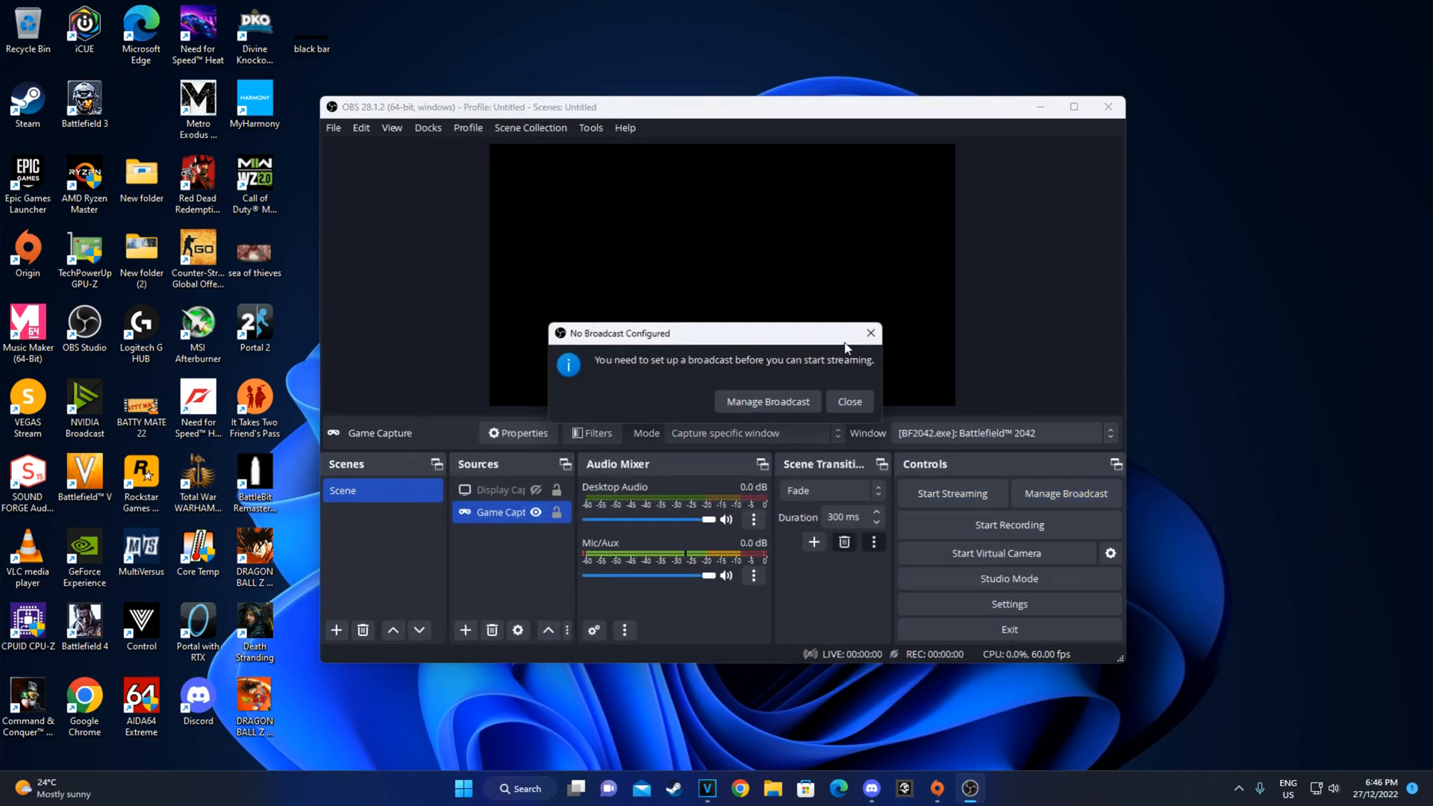
click(778, 403)
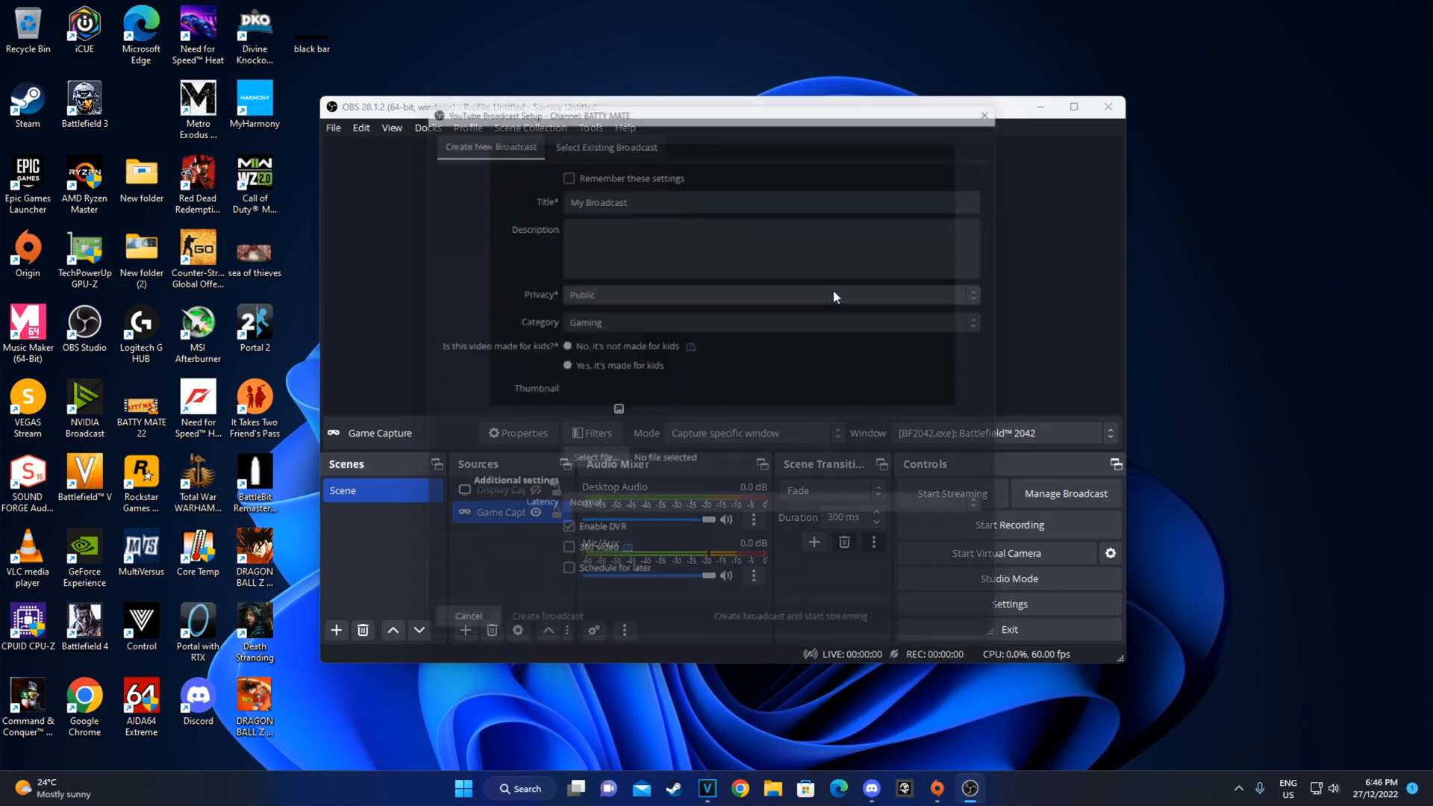
Step: Go over the new broadcast's title and description fields and its privacy choices, keeping Public
drag(631, 191, 462, 194)
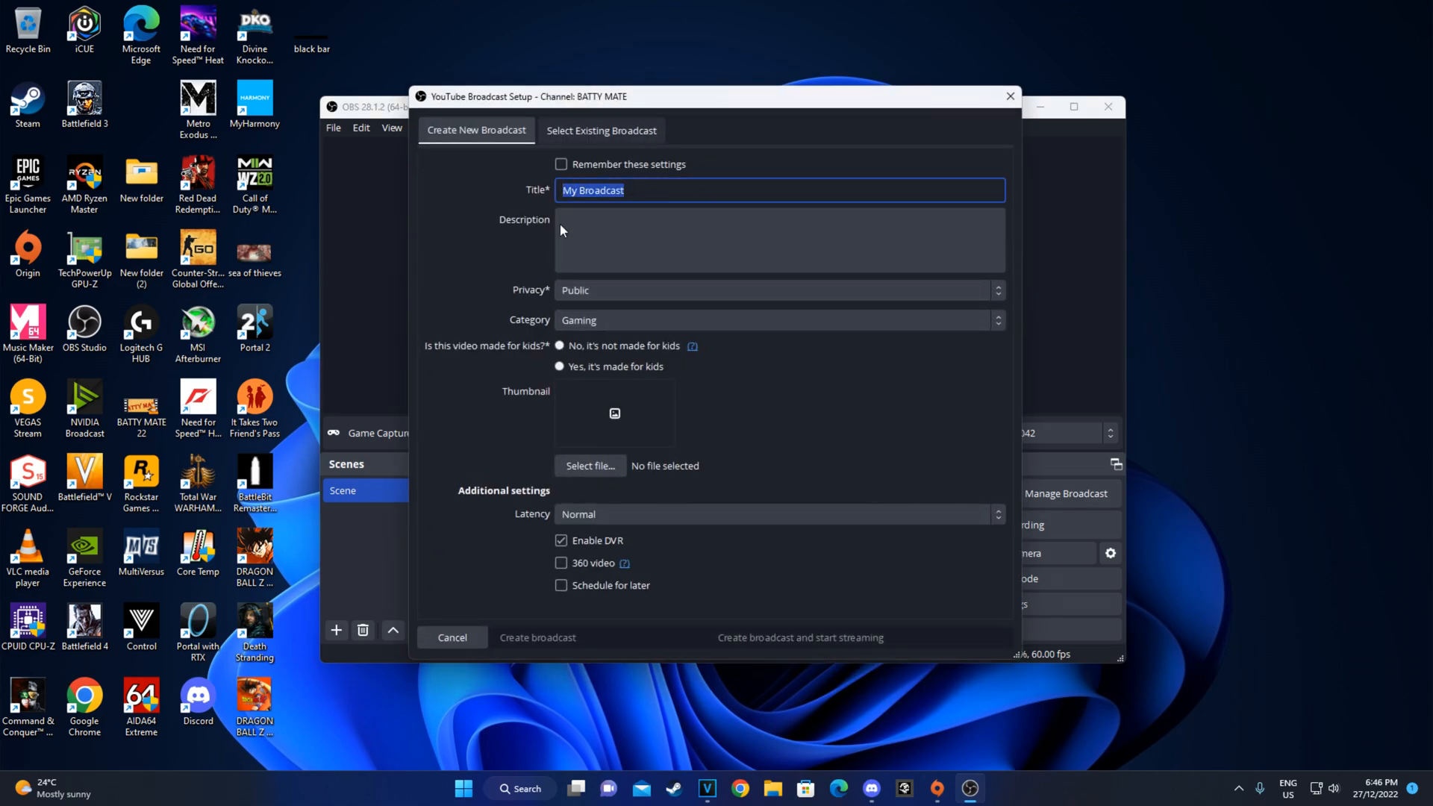
click(662, 227)
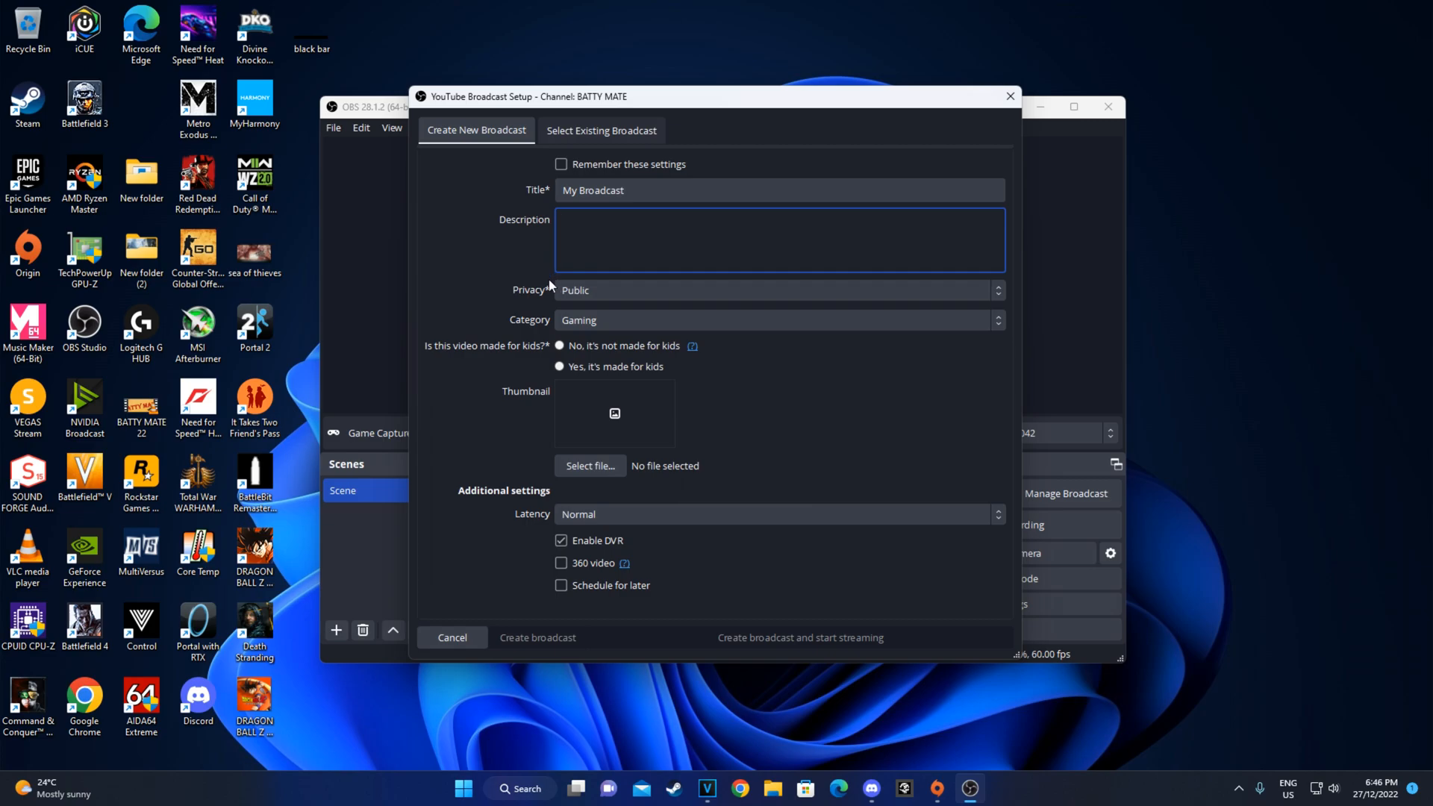
click(605, 290)
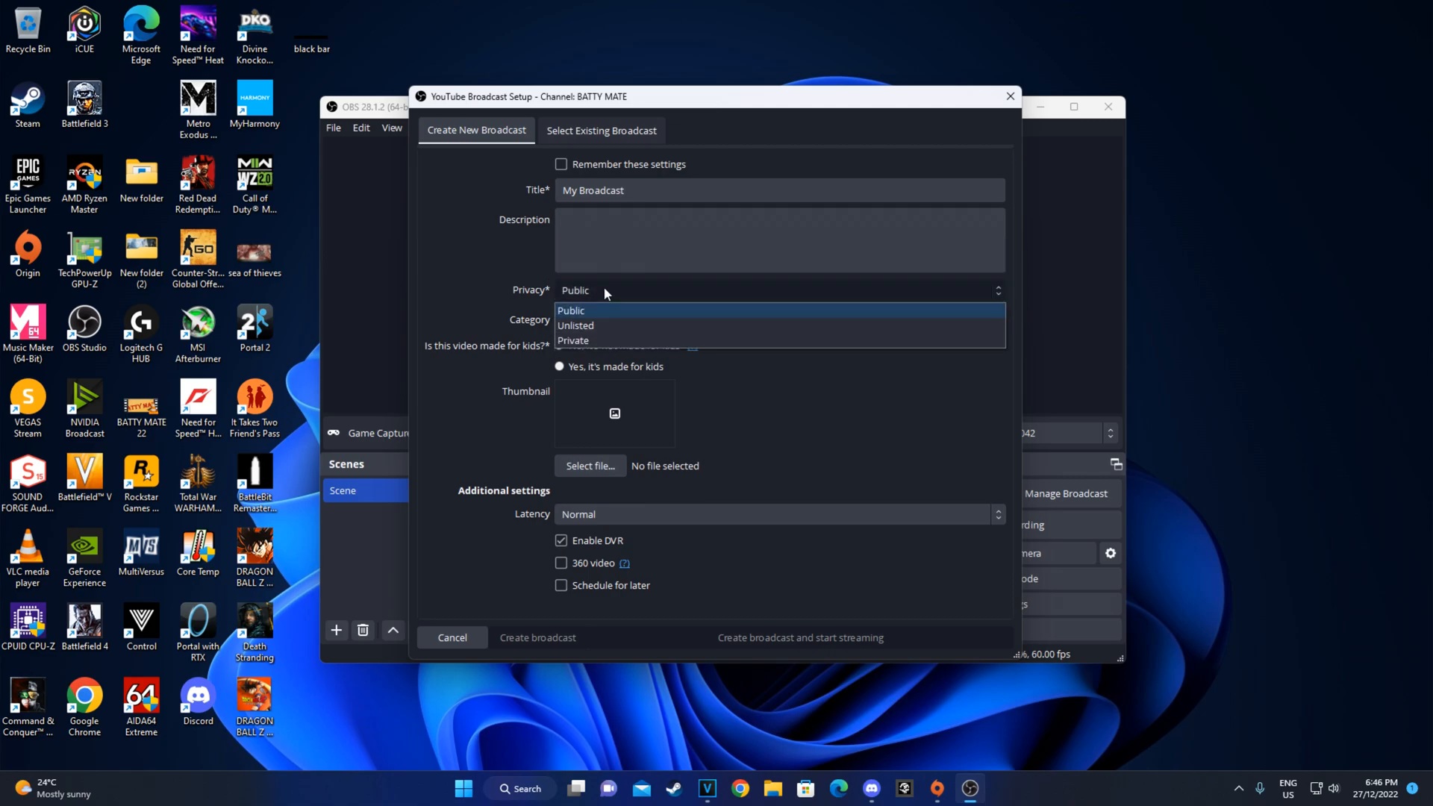
click(658, 310)
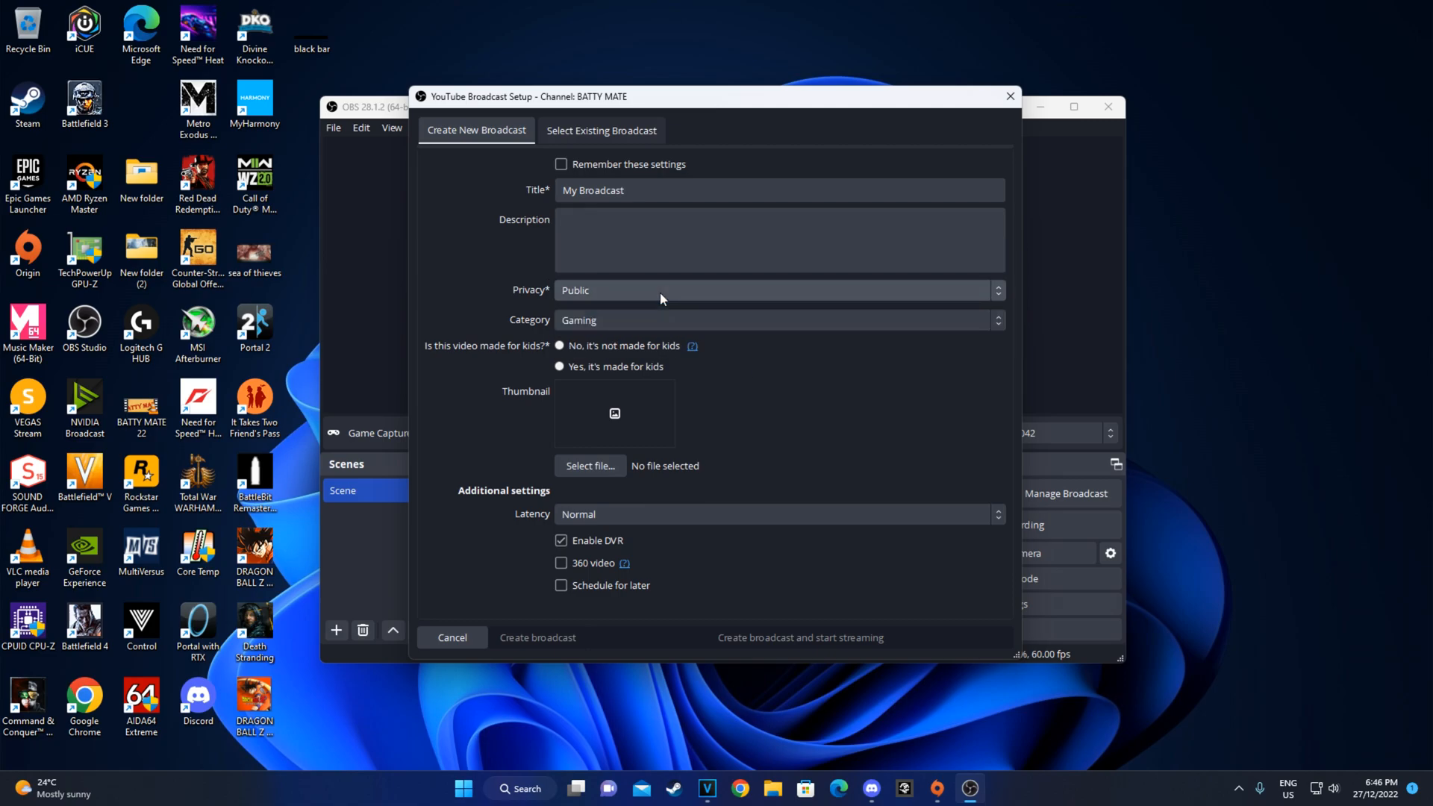
click(572, 289)
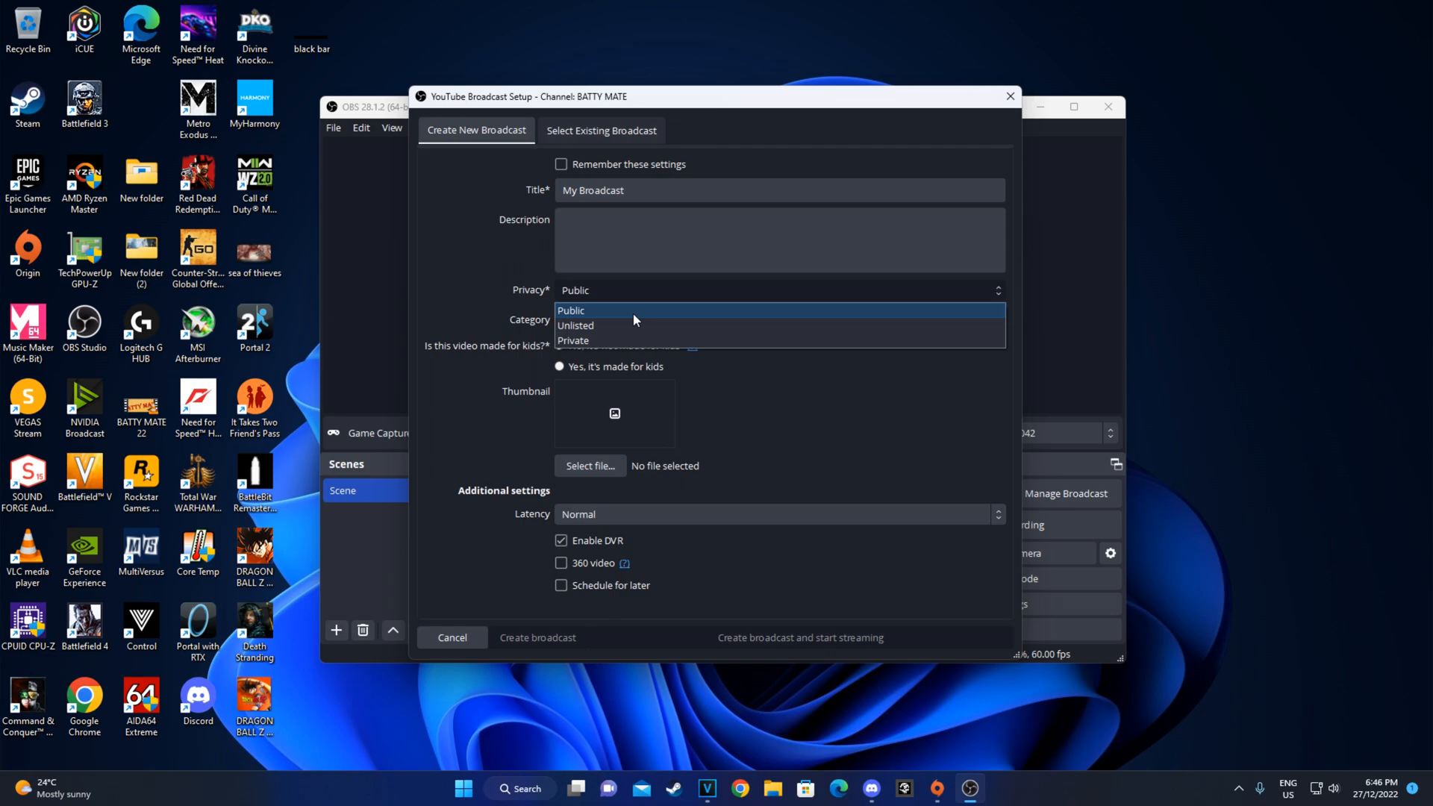
click(510, 314)
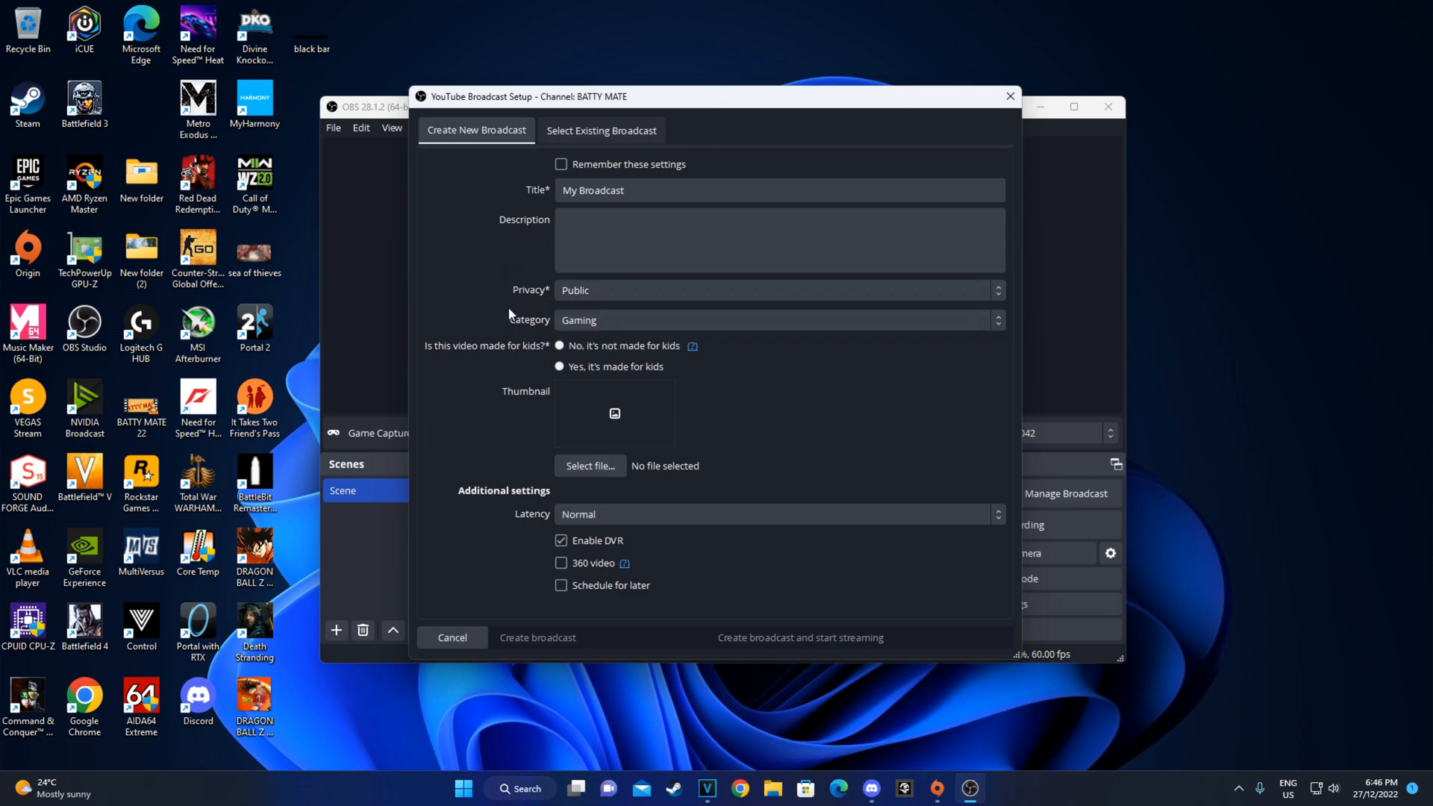
Step: Check the broadcast's category list, keeping Gaming, and mark the video as not made for kids
click(629, 319)
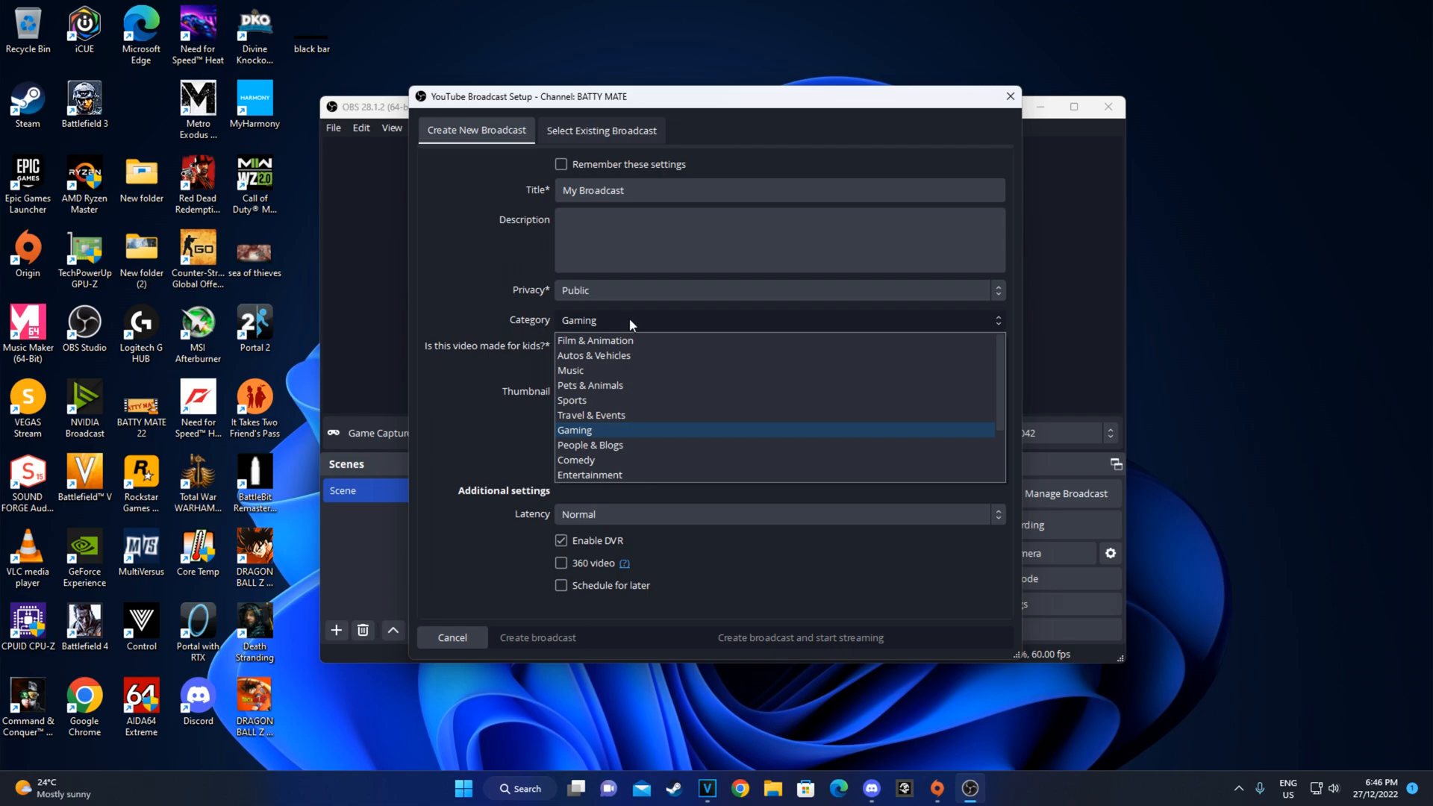
click(630, 321)
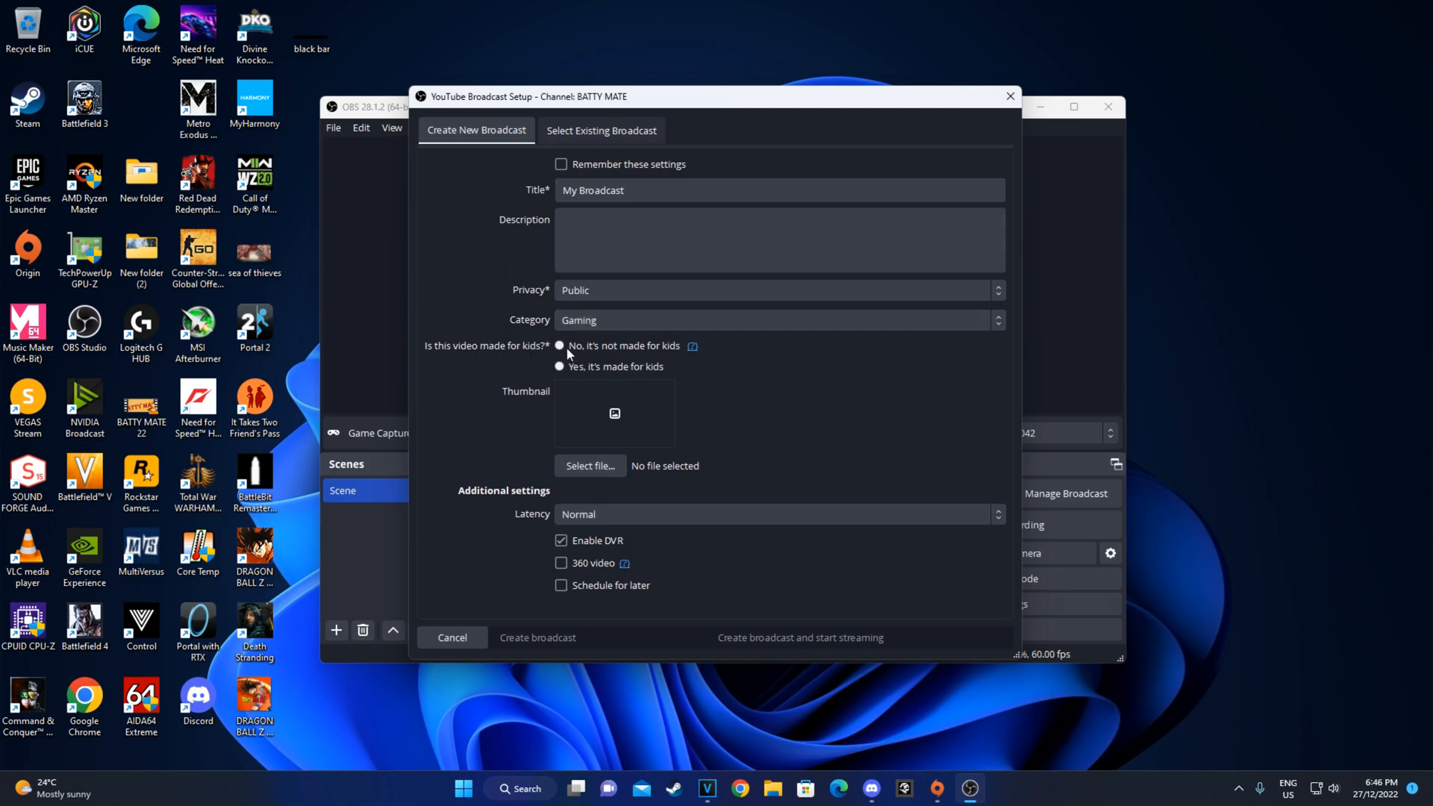
click(616, 370)
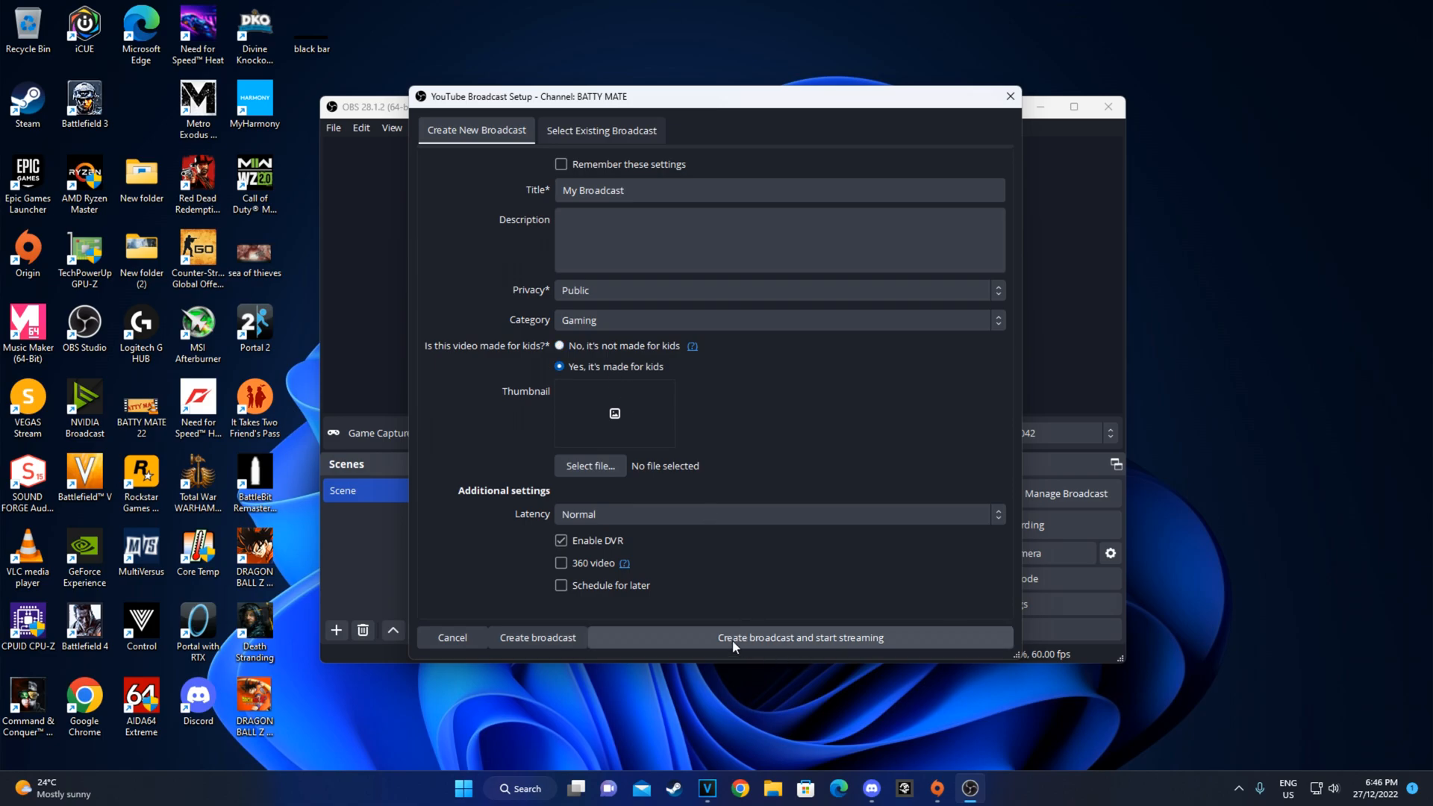
click(610, 347)
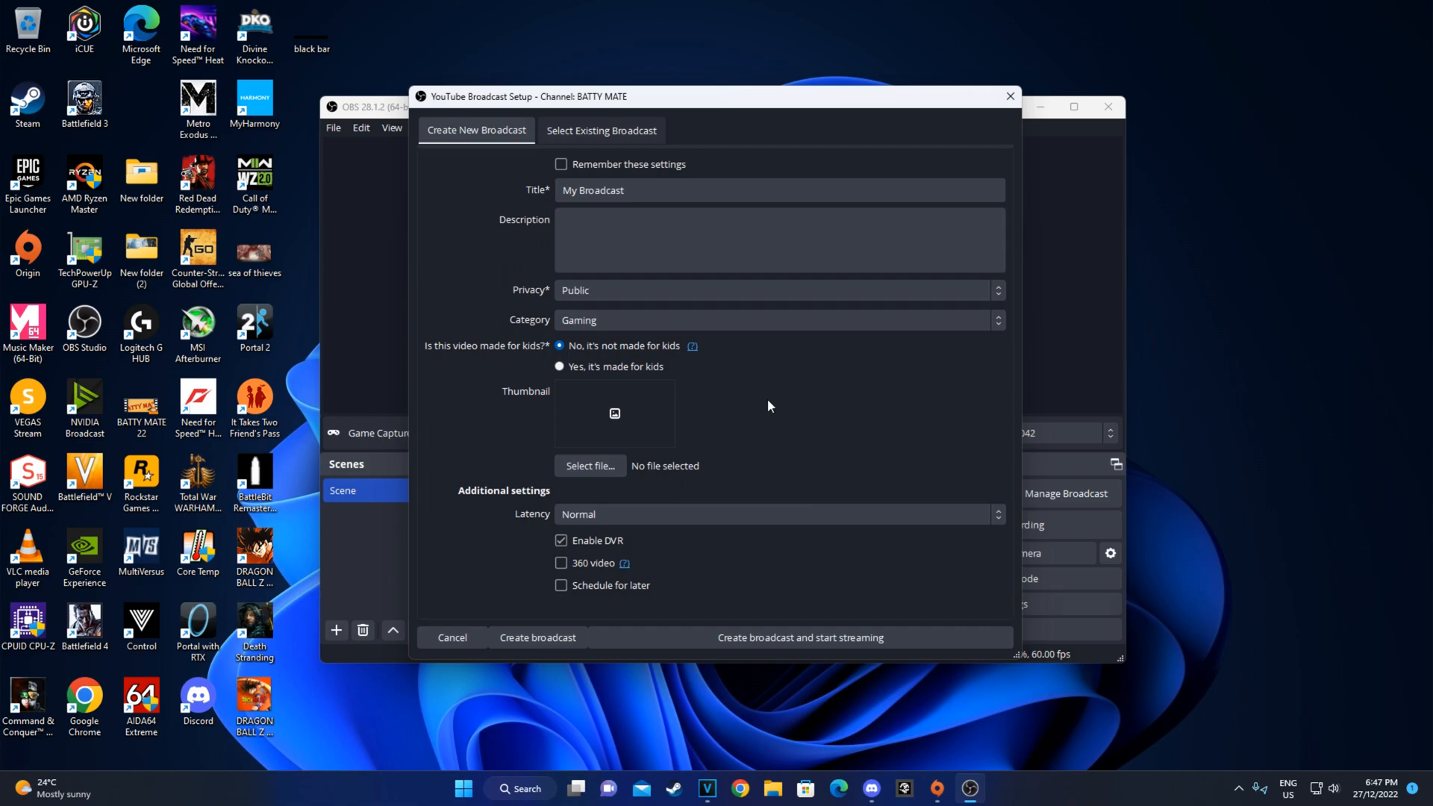
Step: Check the latency choices for the broadcast and close the setup without creating it
click(747, 514)
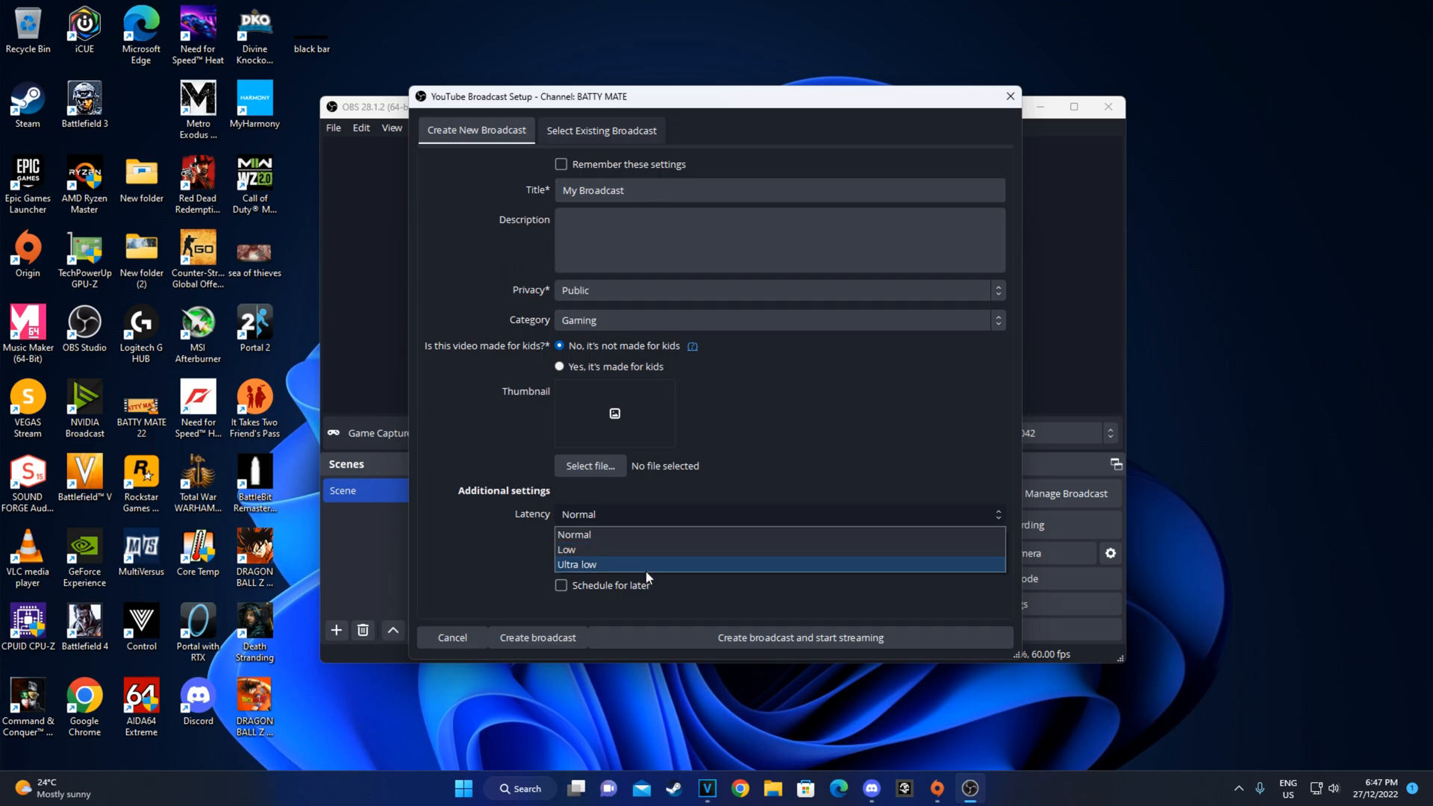
click(482, 572)
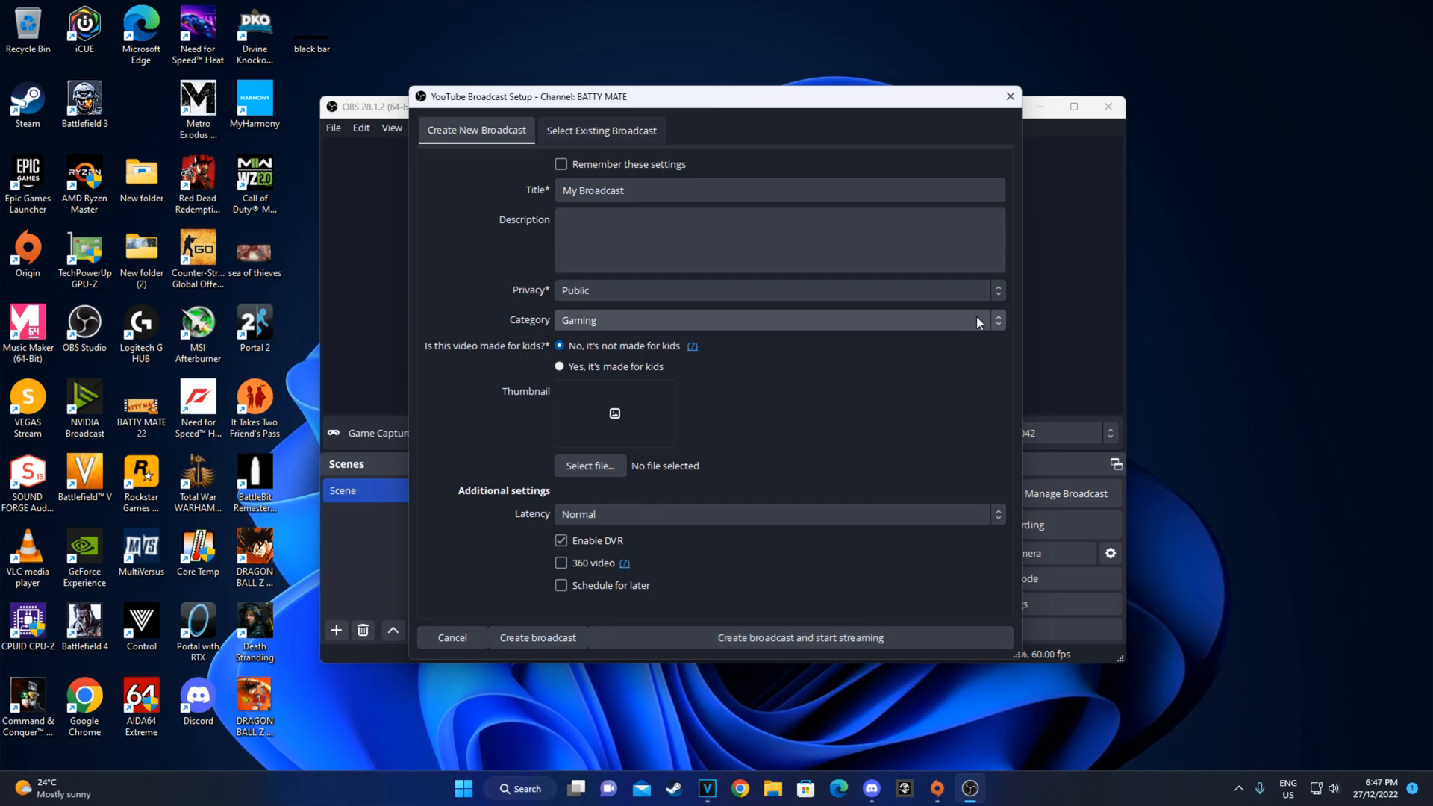
click(1009, 98)
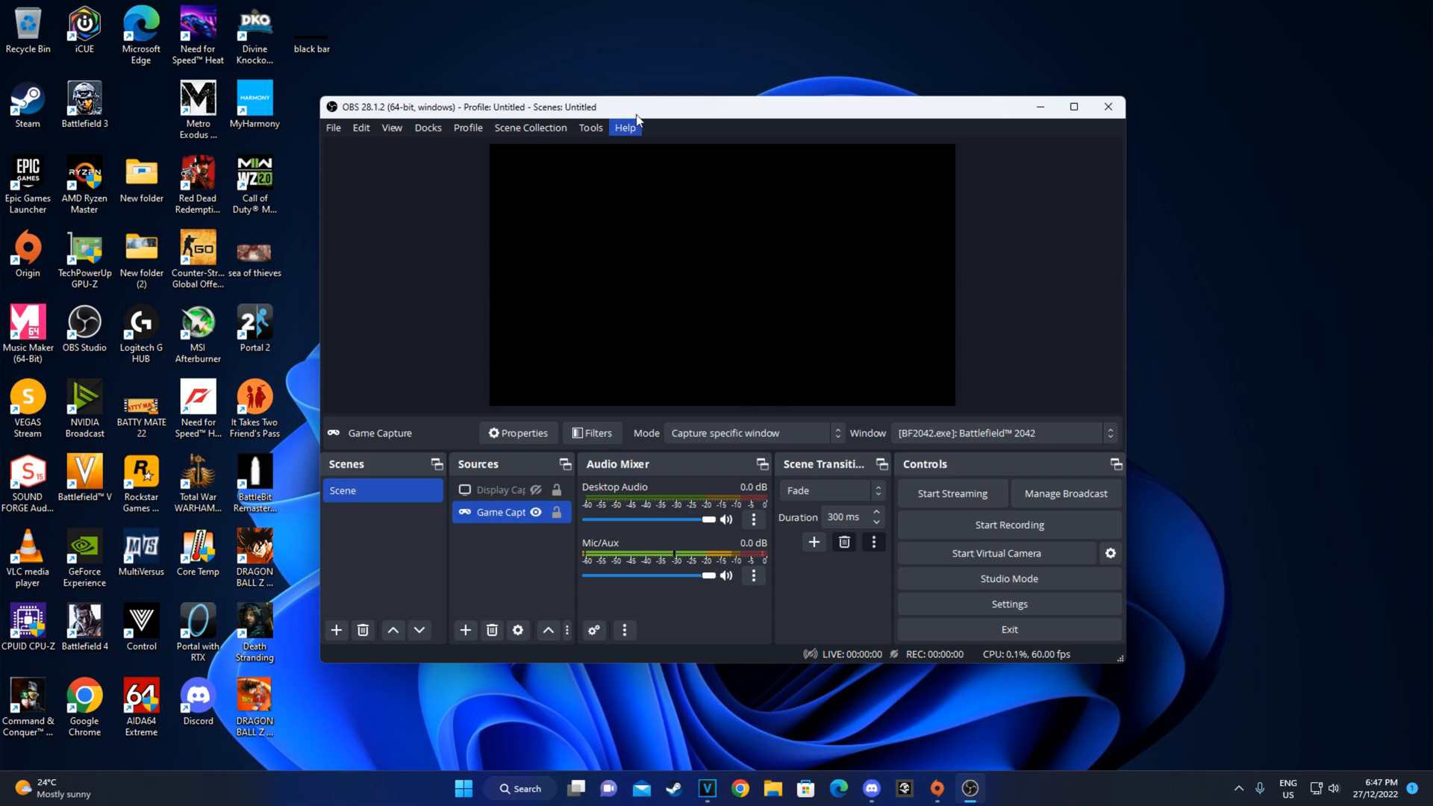
Step: Check which application windows the Game Capture source can capture while bringing up the game
drag(667, 112, 661, 140)
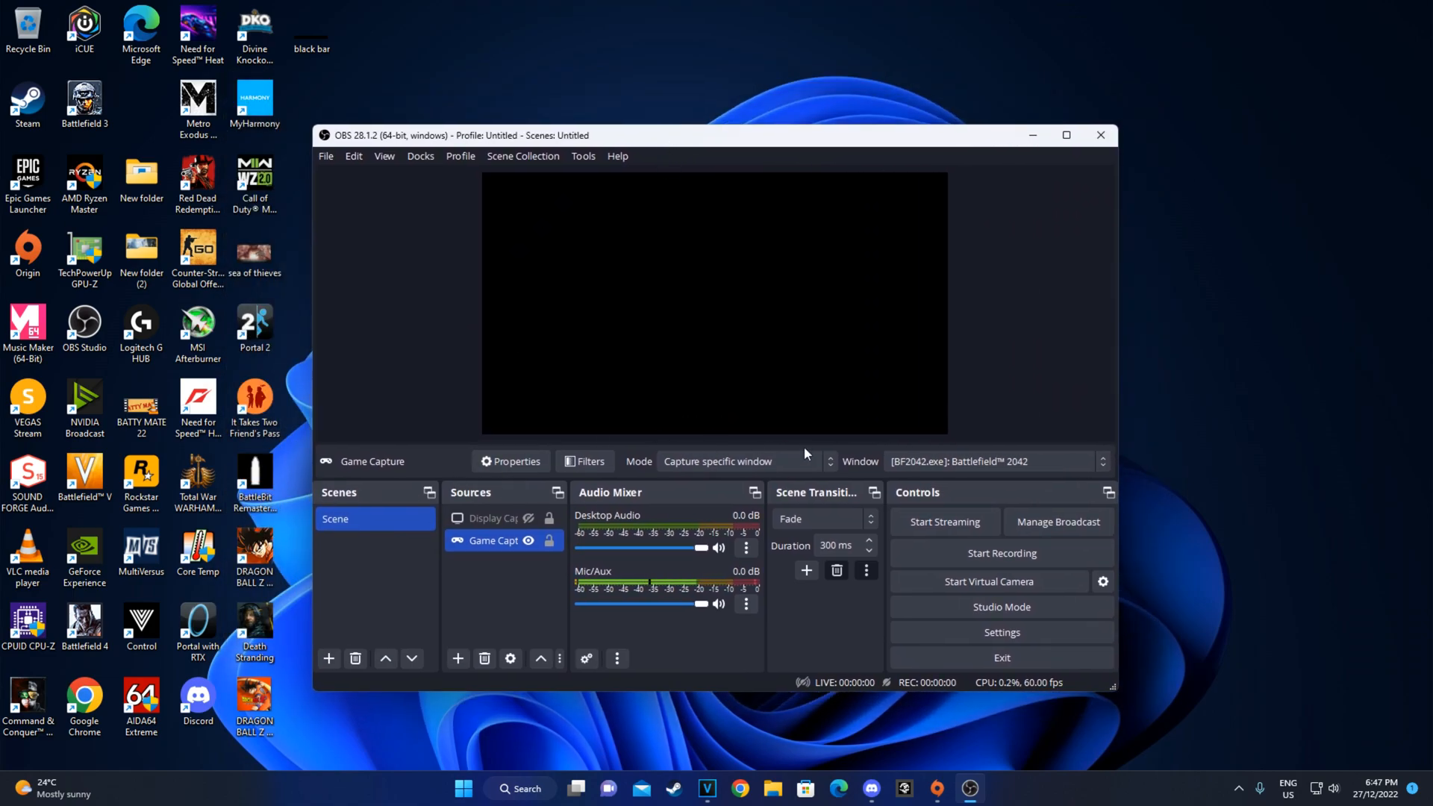
click(906, 792)
click(977, 461)
click(979, 462)
click(979, 462)
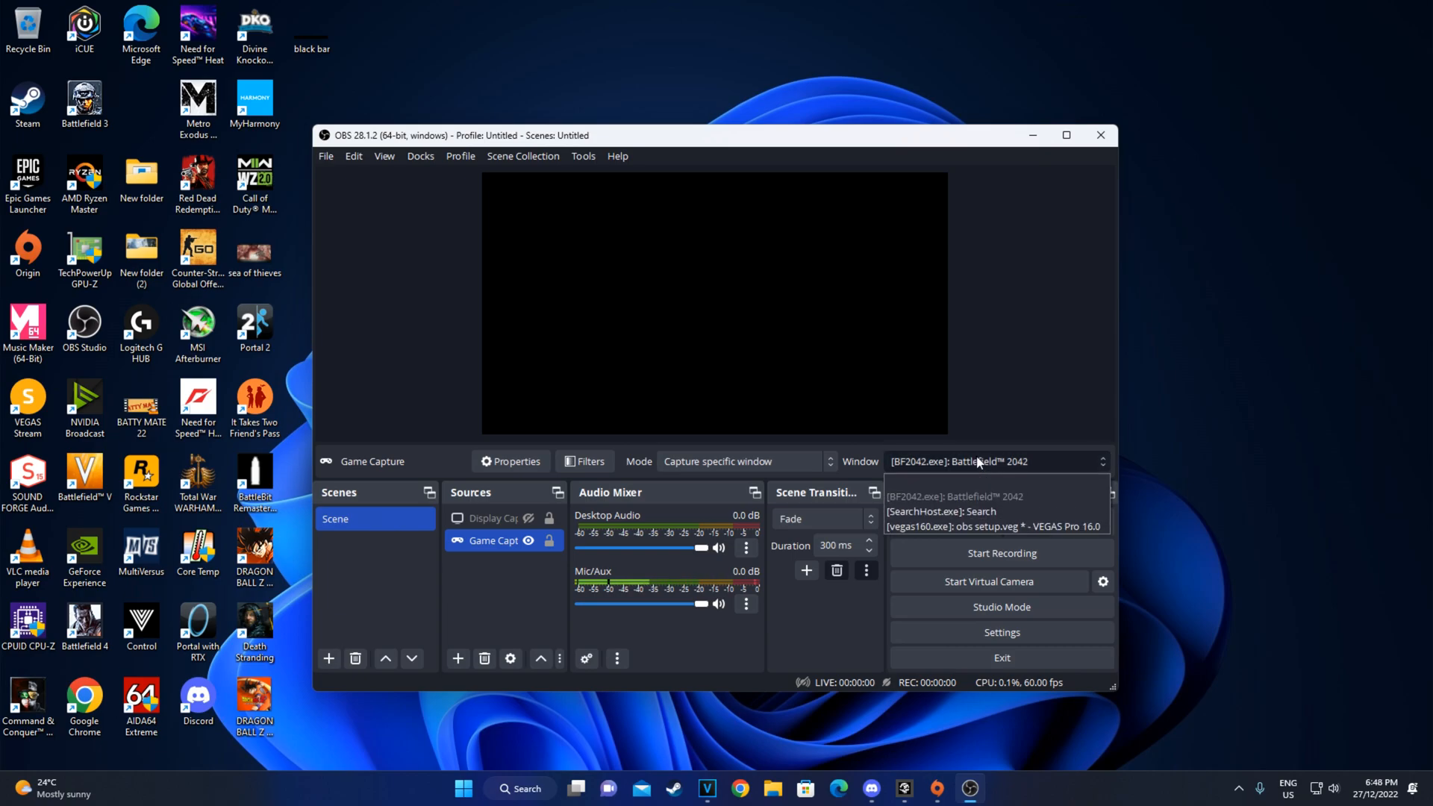
click(980, 462)
click(905, 787)
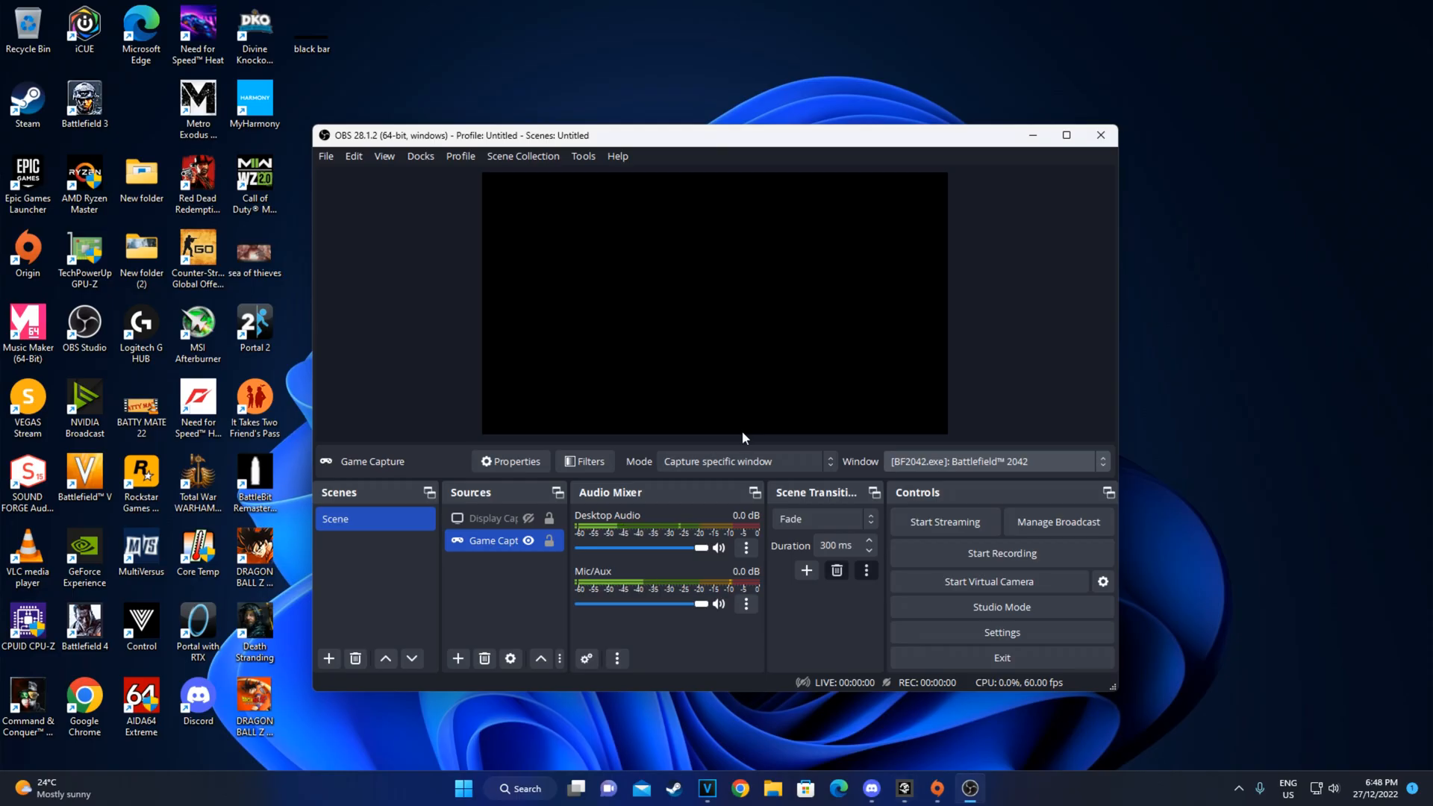
click(982, 465)
Step: Try the Capture any fullscreen application mode for Game Capture and return it to Capture specific window
click(810, 456)
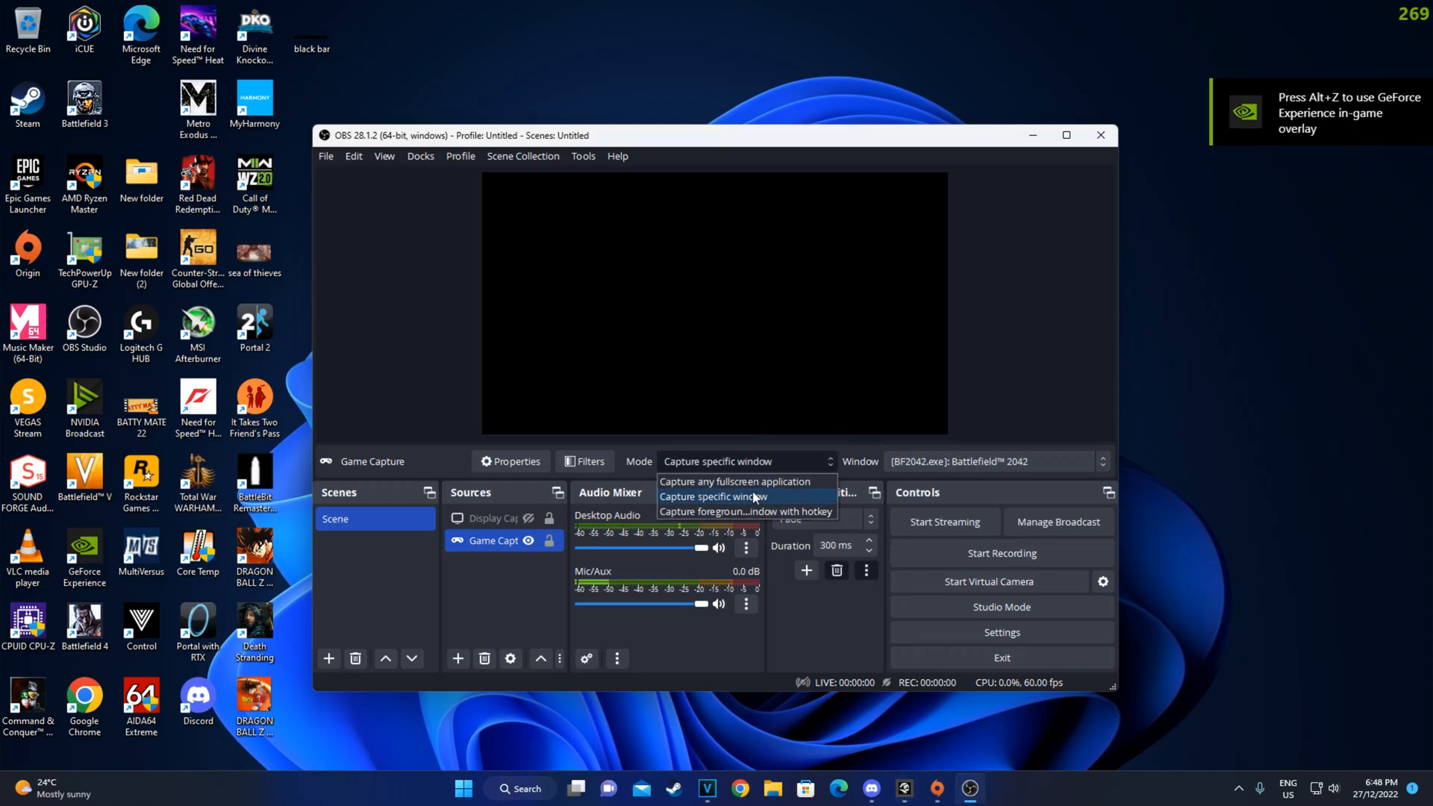
click(757, 484)
click(751, 462)
click(750, 496)
Step: Bring up the running Sea of Thieves game and set the Game Capture window to [SoTGame.exe]: Sea of Thieves
click(982, 467)
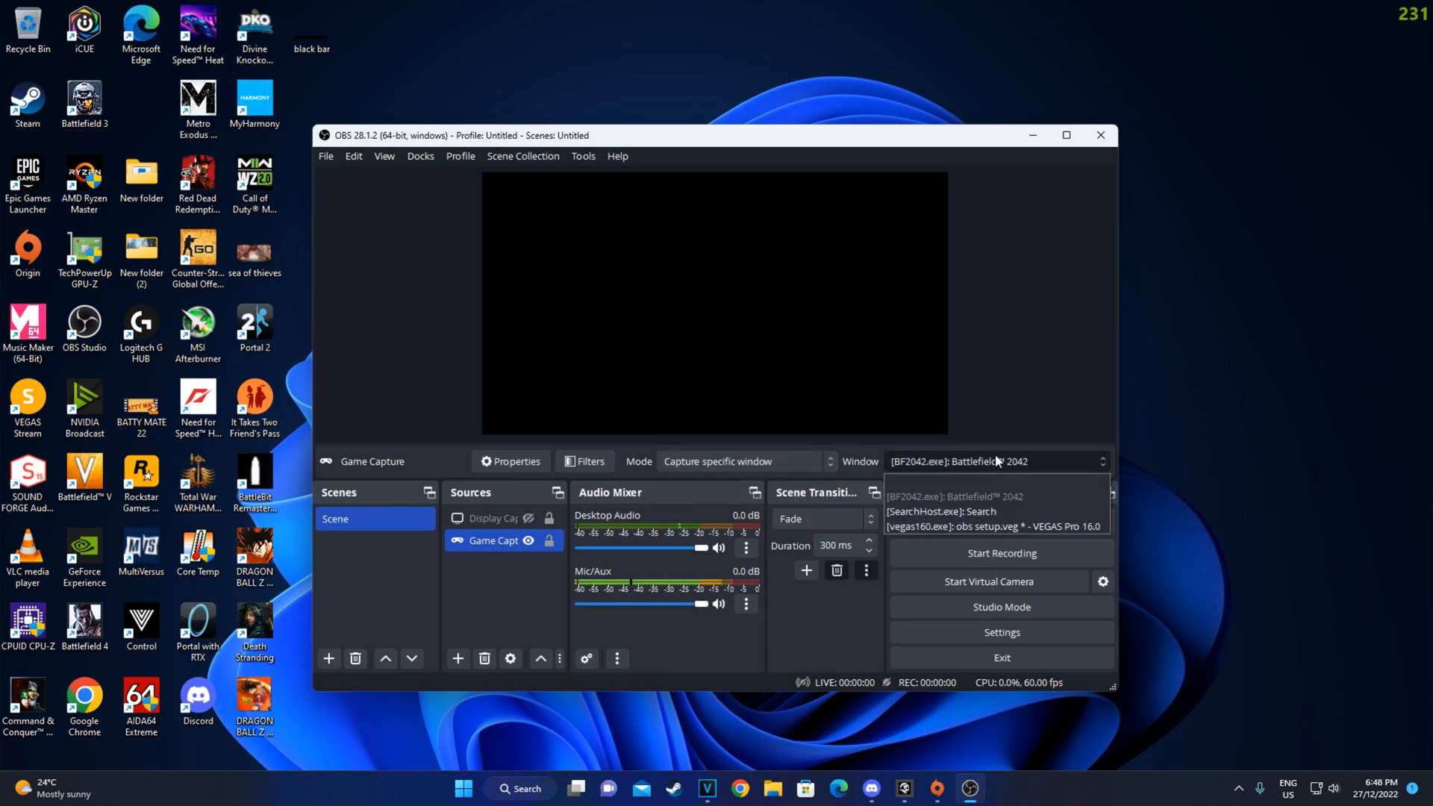
click(1031, 441)
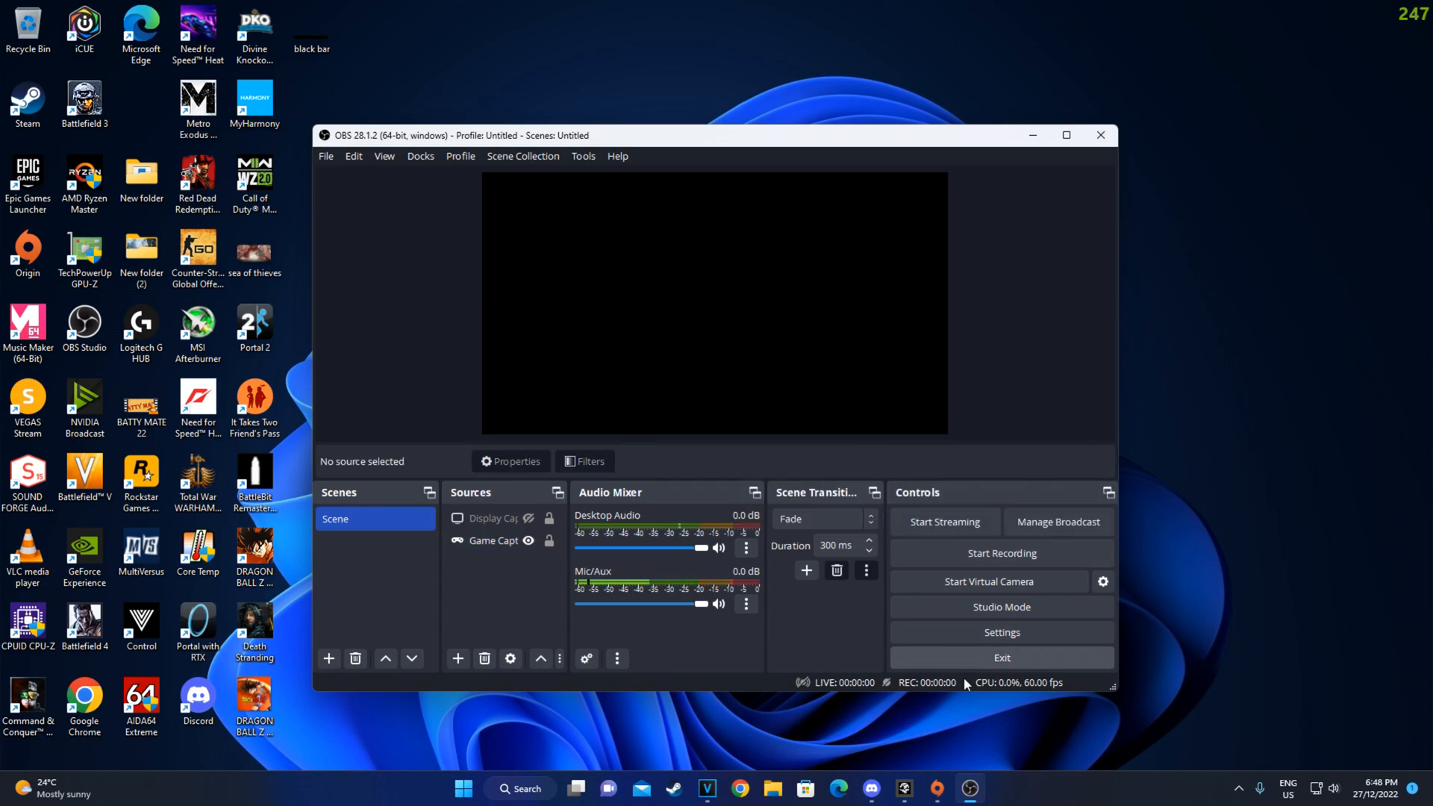
click(968, 792)
click(969, 793)
click(906, 788)
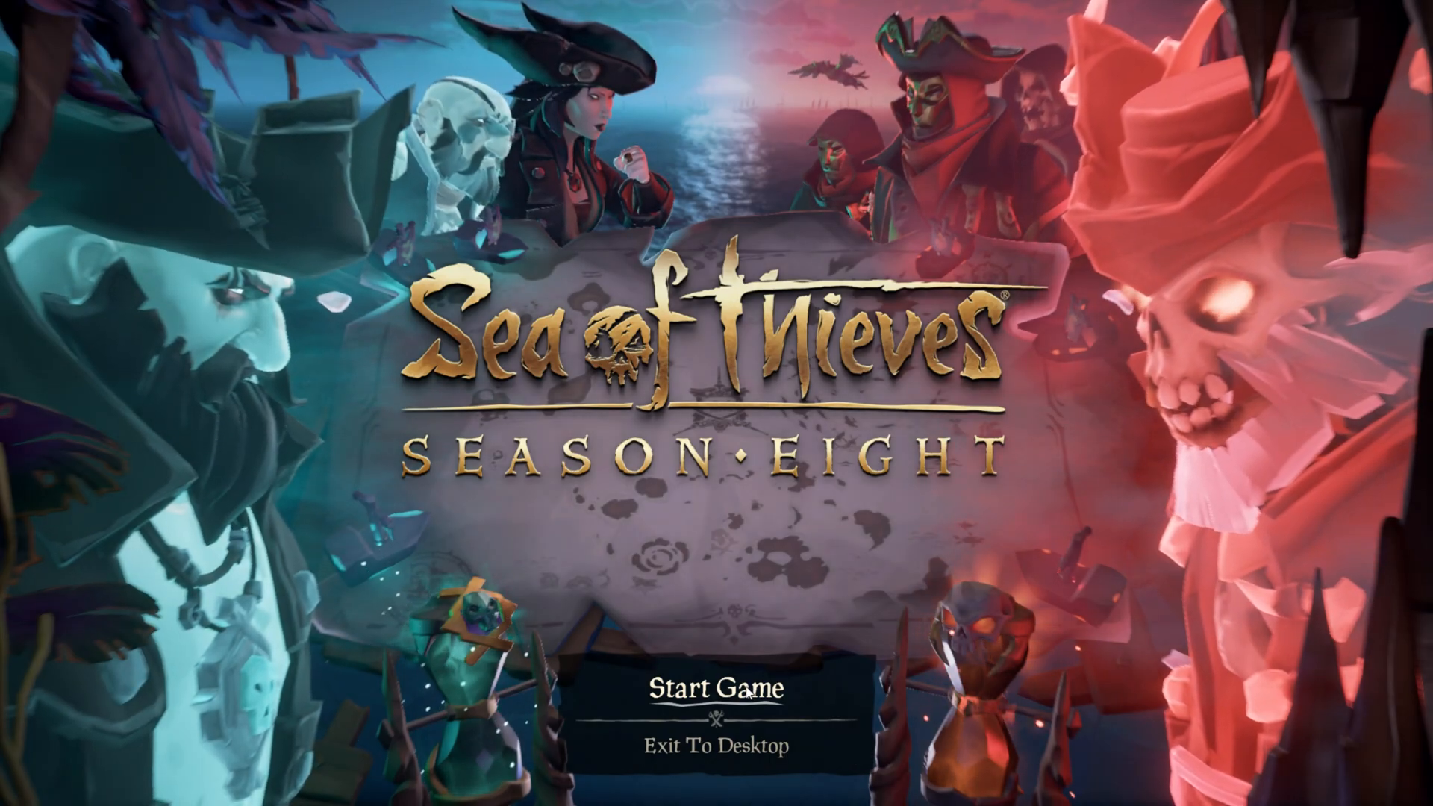
key(alt+Tab)
click(492, 540)
click(965, 463)
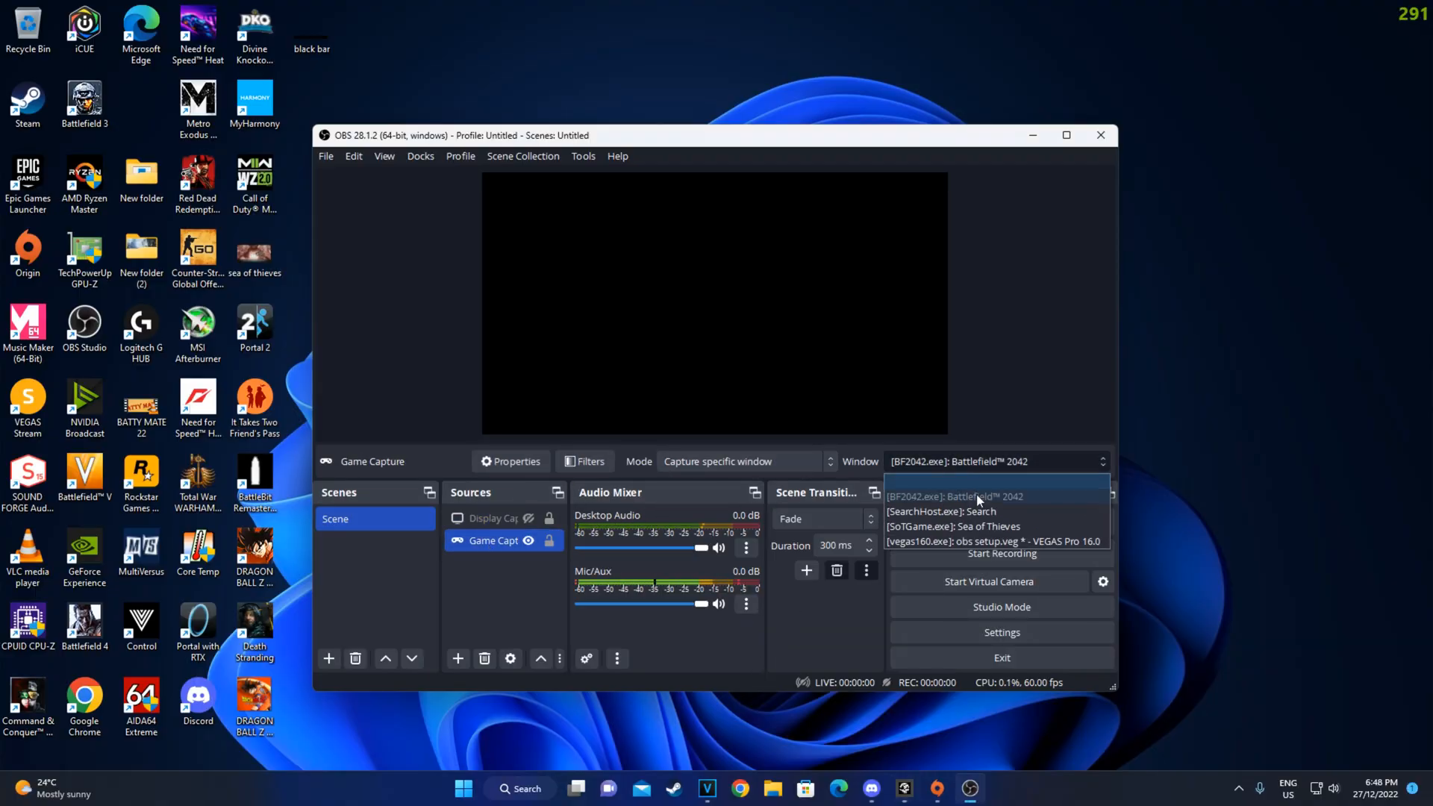
click(978, 526)
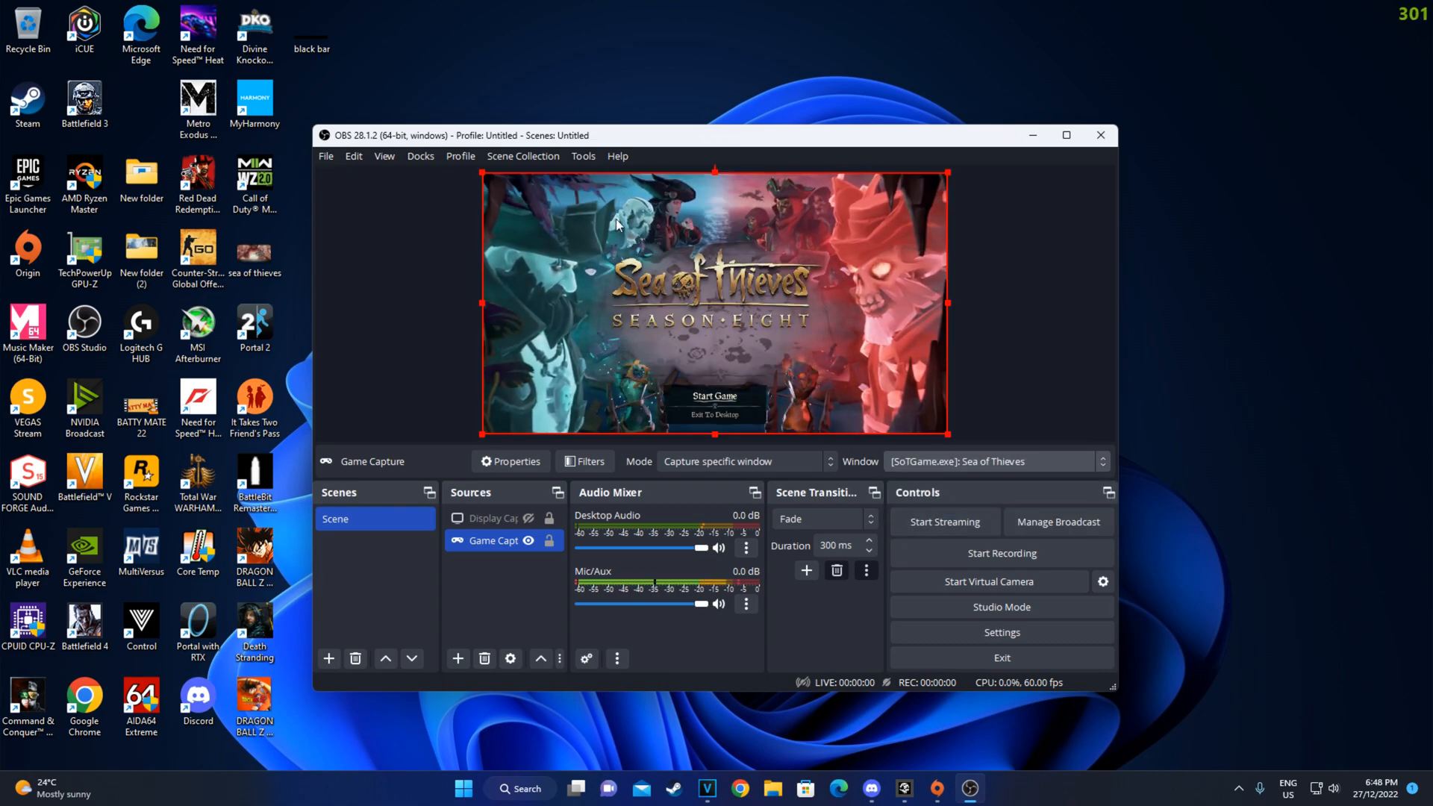
Step: Shrink the game capture toward the lower-left corner of the canvas and resize it back to fill the canvas
mouse_move(734, 144)
mouse_down()
mouse_move(549, 115)
mouse_move(740, 146)
mouse_up()
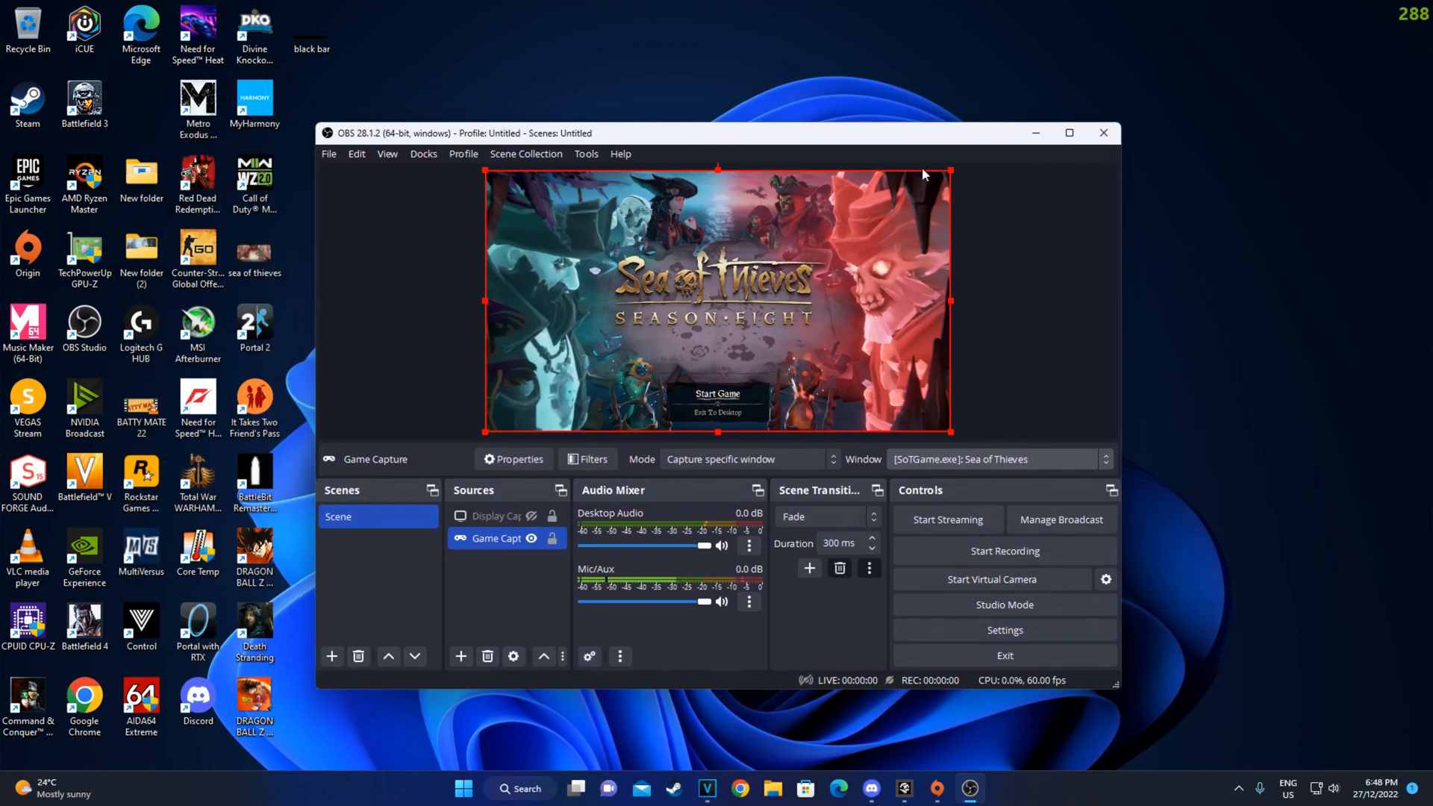
drag(950, 171, 683, 321)
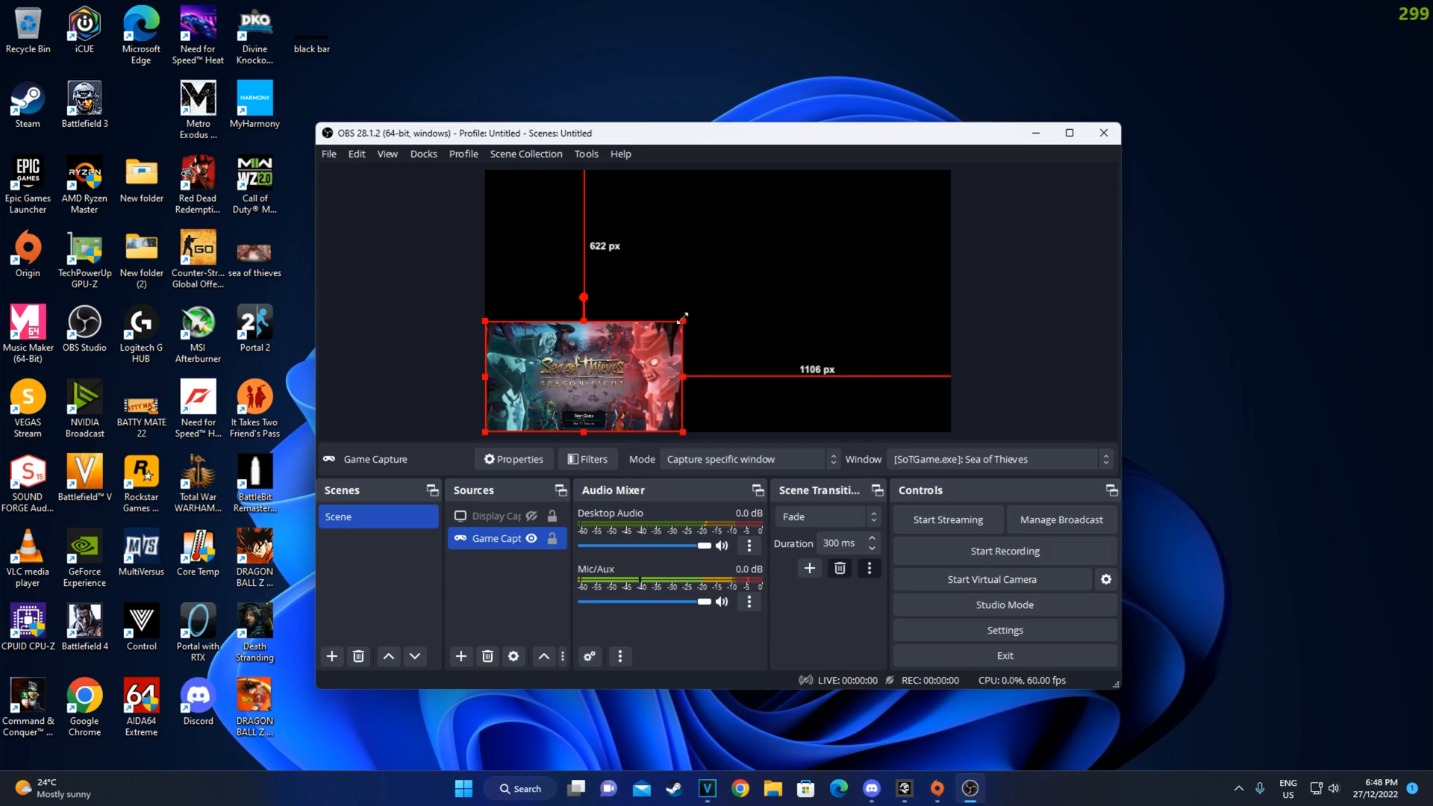
drag(683, 321, 949, 172)
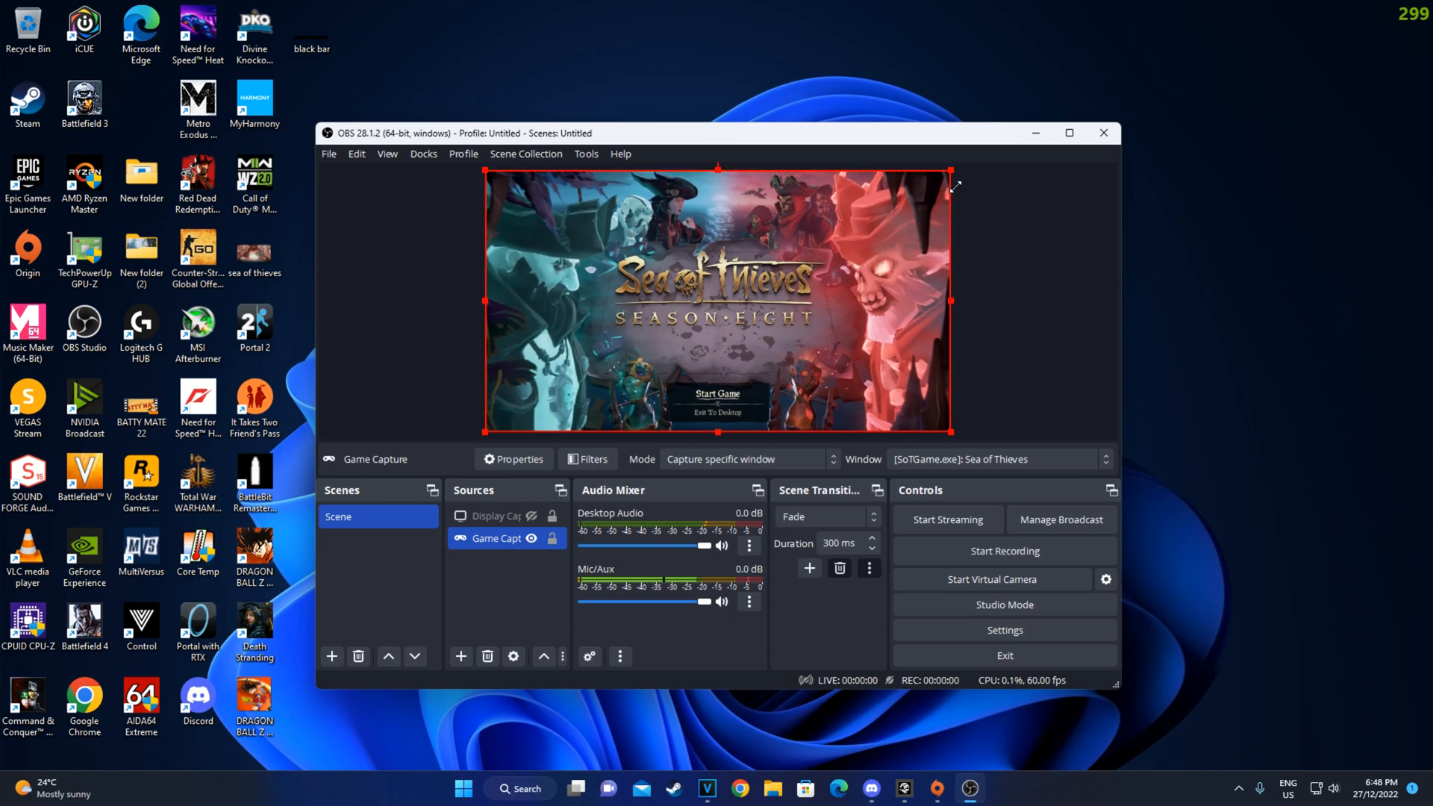